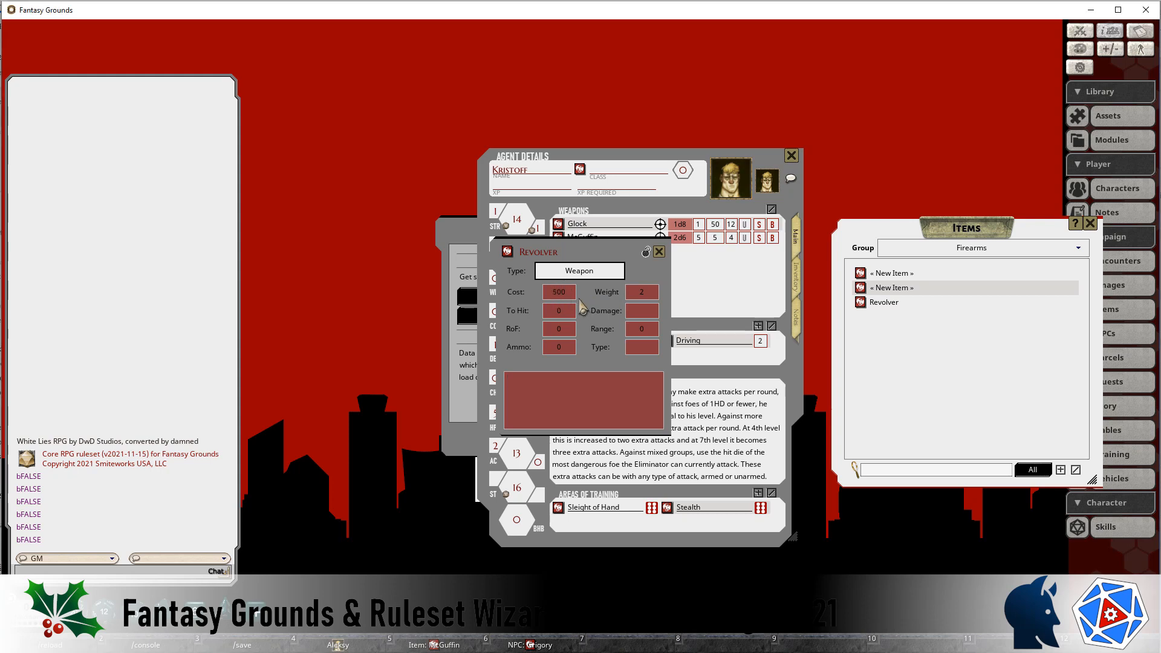
# Clear the Firearms weapon's name and re-enter it as "revolver".
pyautogui.press('Tab')
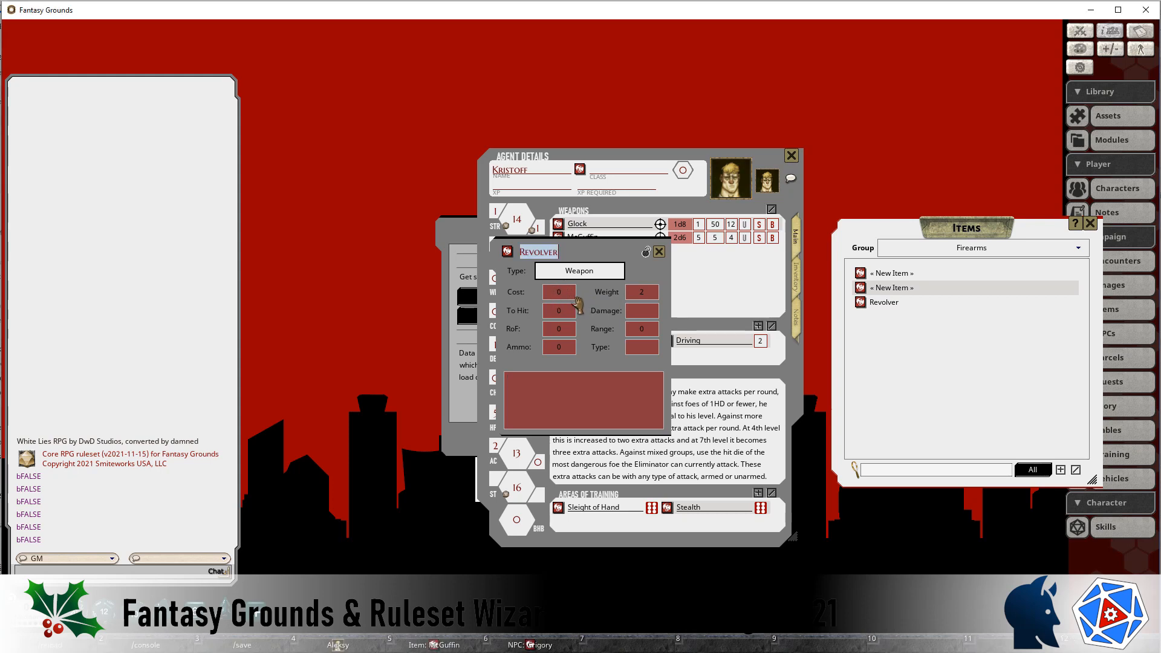
pyautogui.press('BackSpace')
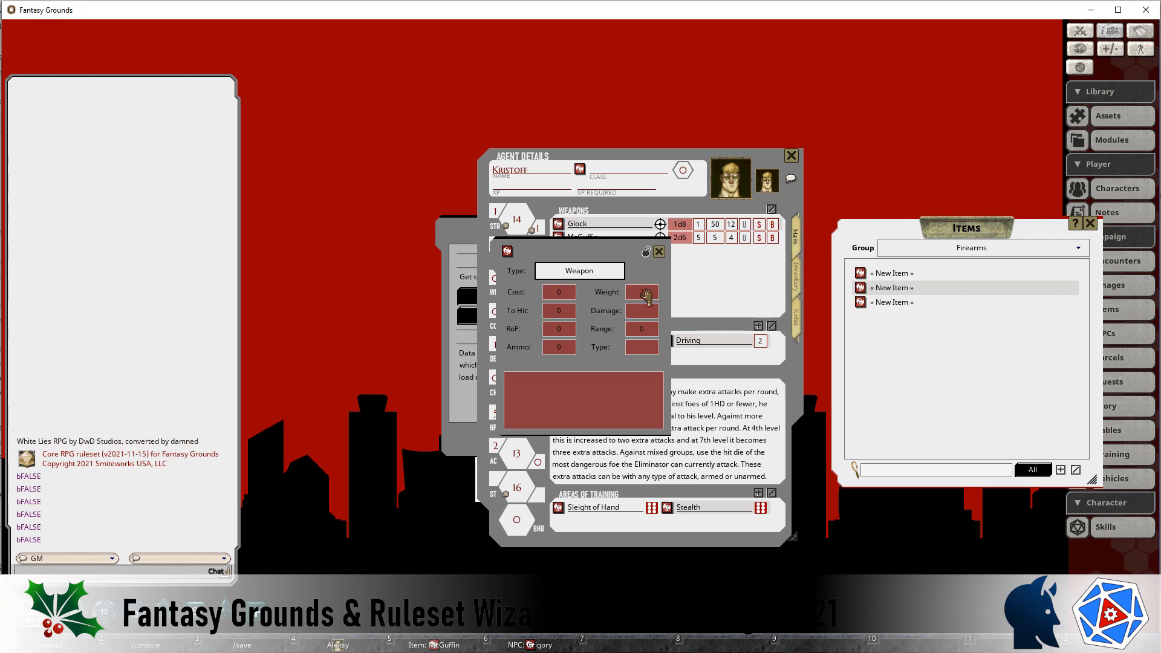
pyautogui.click(577, 253)
pyautogui.write('revolver')
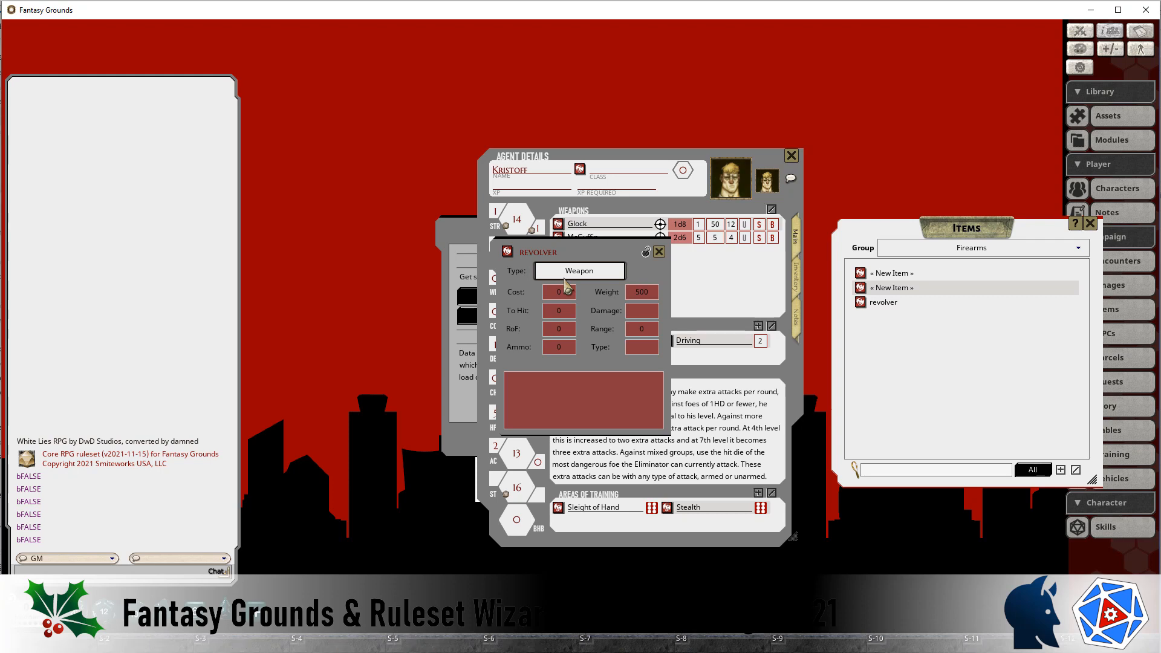
# Fill in the revolver's stats: cost 500, weight 2, to hit 2, damage 1d6+1, RoF 1, range 50, ammo 6, type Ranged.
pyautogui.write('500')
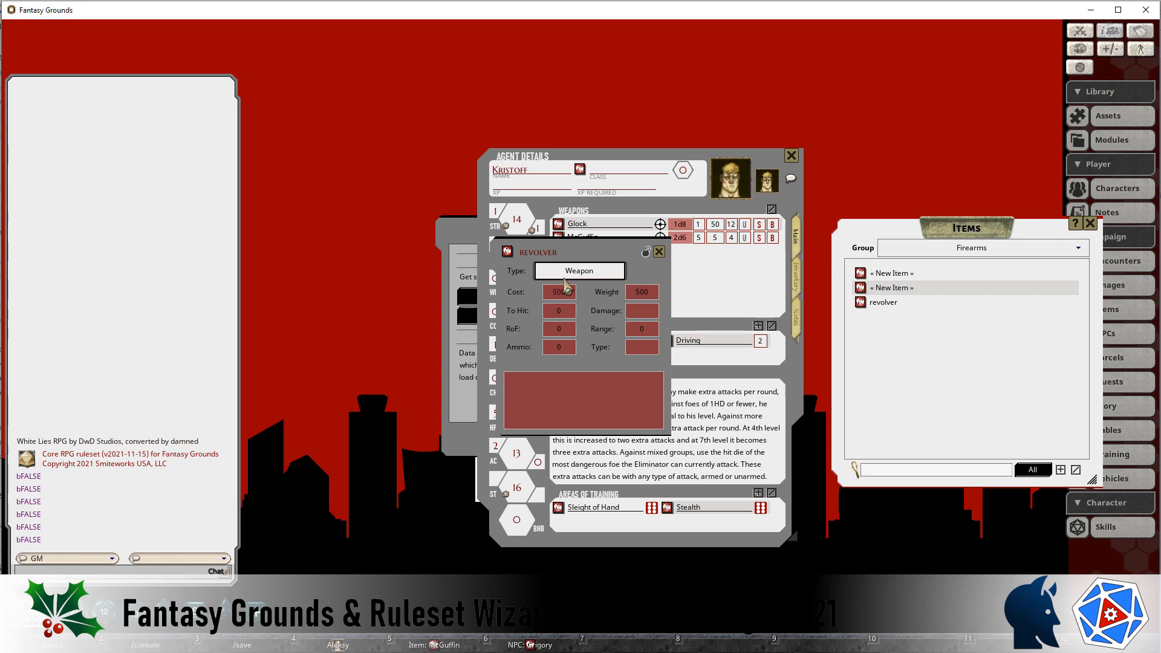
pyautogui.write('2')
pyautogui.write('1d6+1')
pyautogui.hotkey('shift', 'Tab')
pyautogui.write('1')
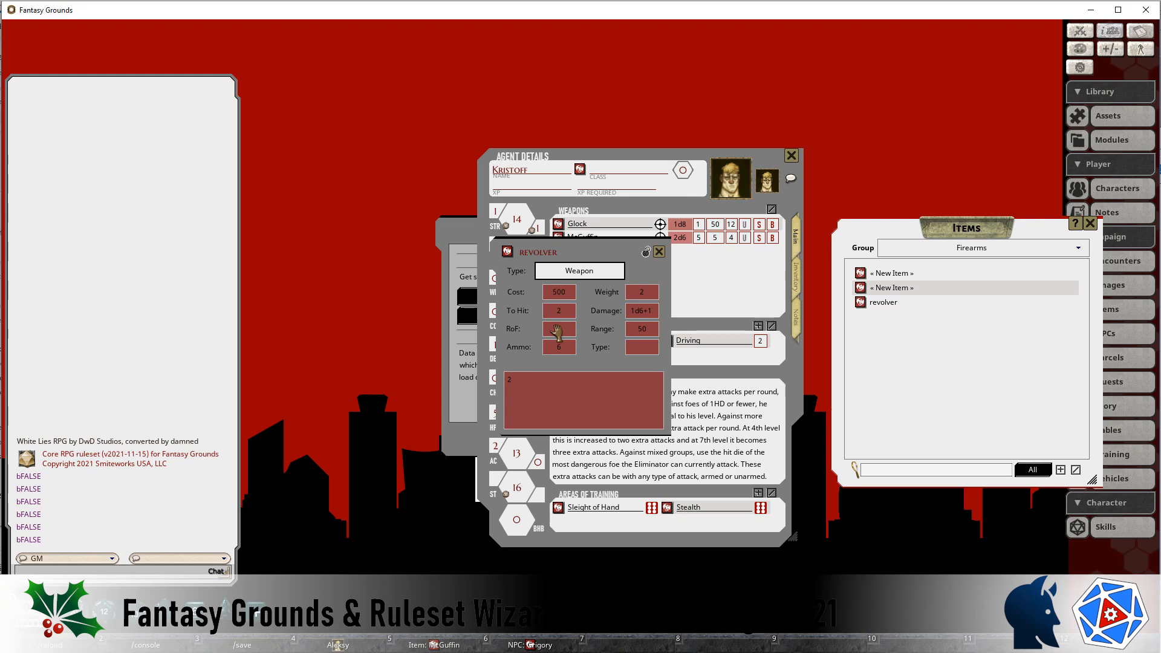
pyautogui.press('Tab')
pyautogui.click(557, 332)
pyautogui.write('1')
pyautogui.click(642, 350)
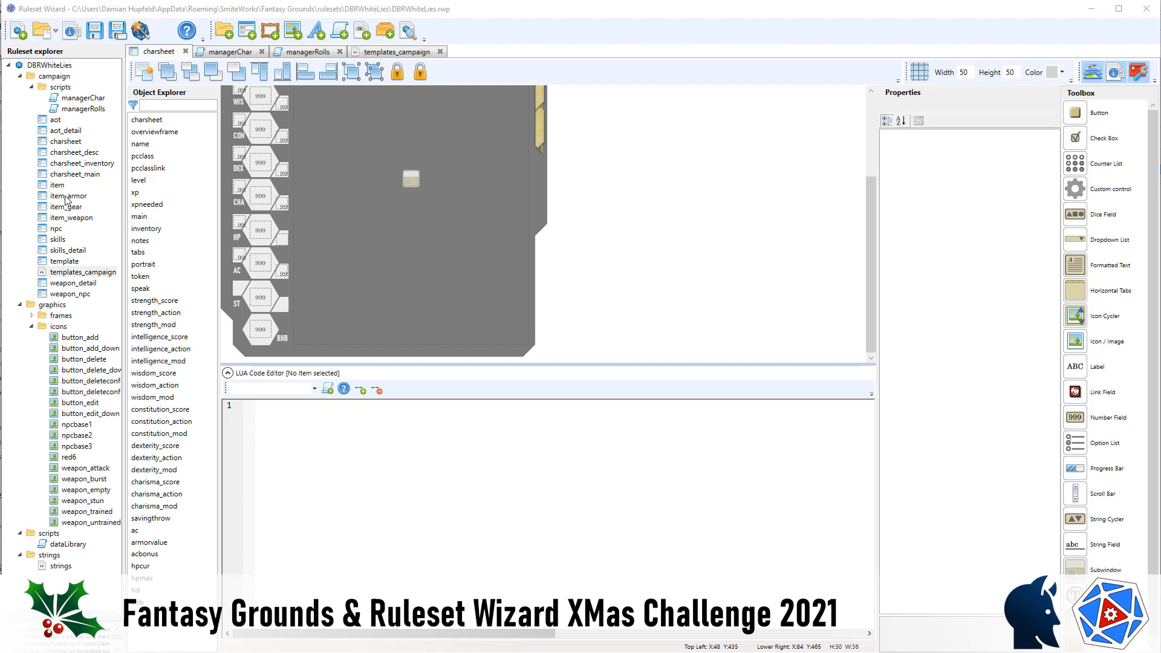
# Switch to Ruleset Wizard and open the item and item_weapon windows for editing.
pyautogui.doubleClick(59, 186)
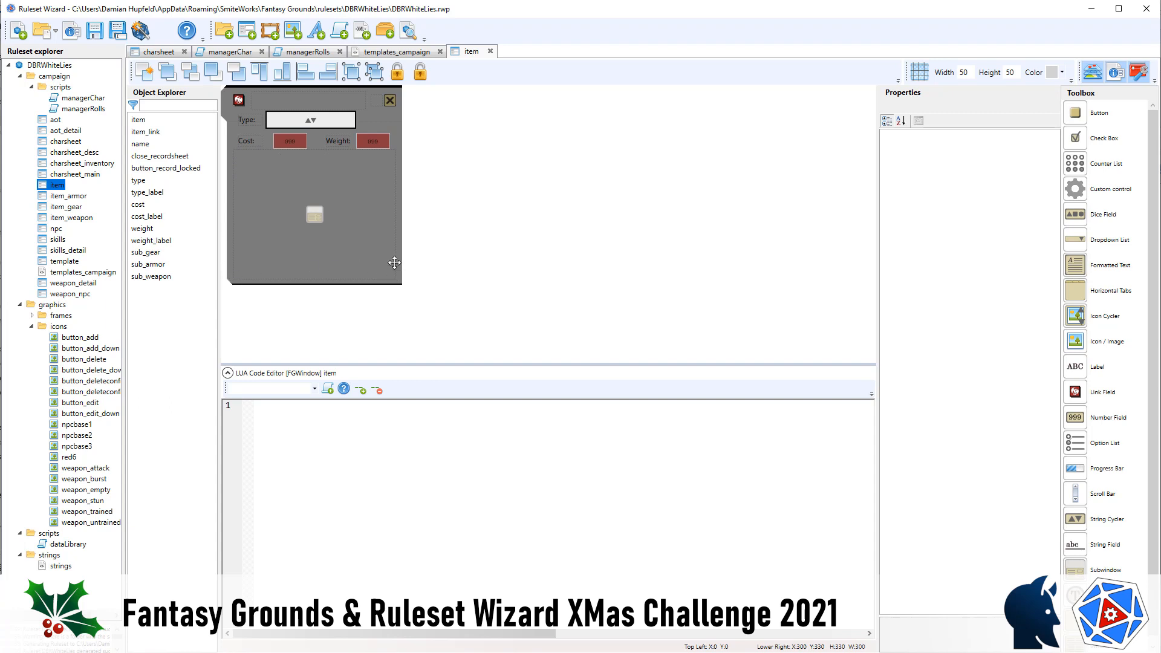
pyautogui.click(65, 219)
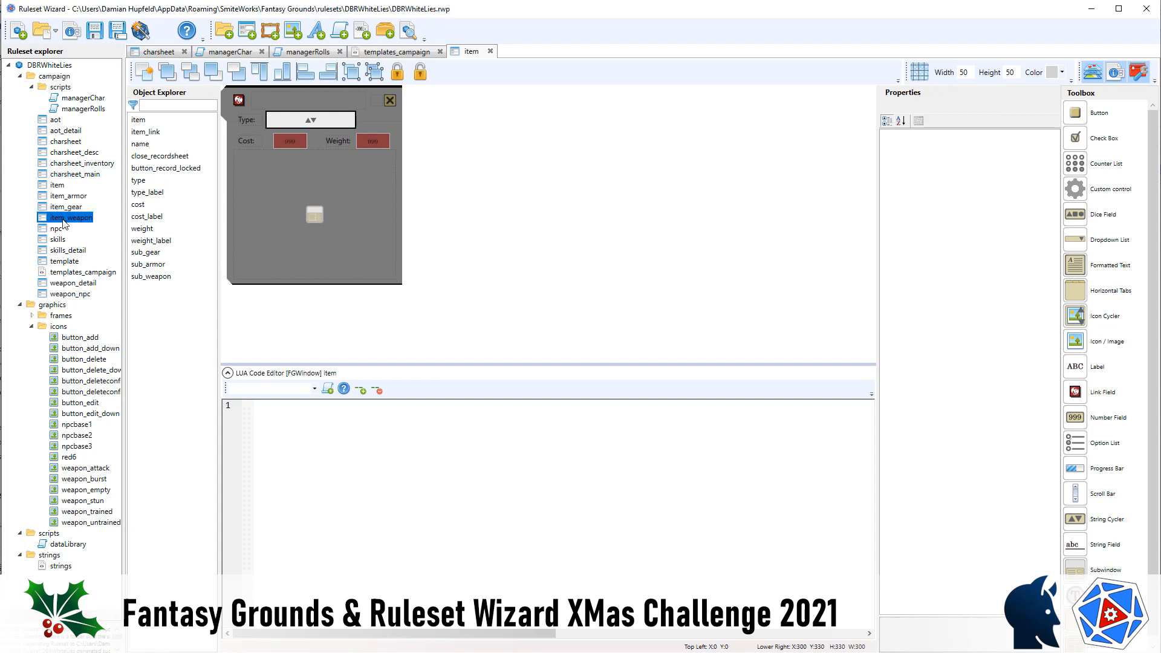
pyautogui.doubleClick(63, 220)
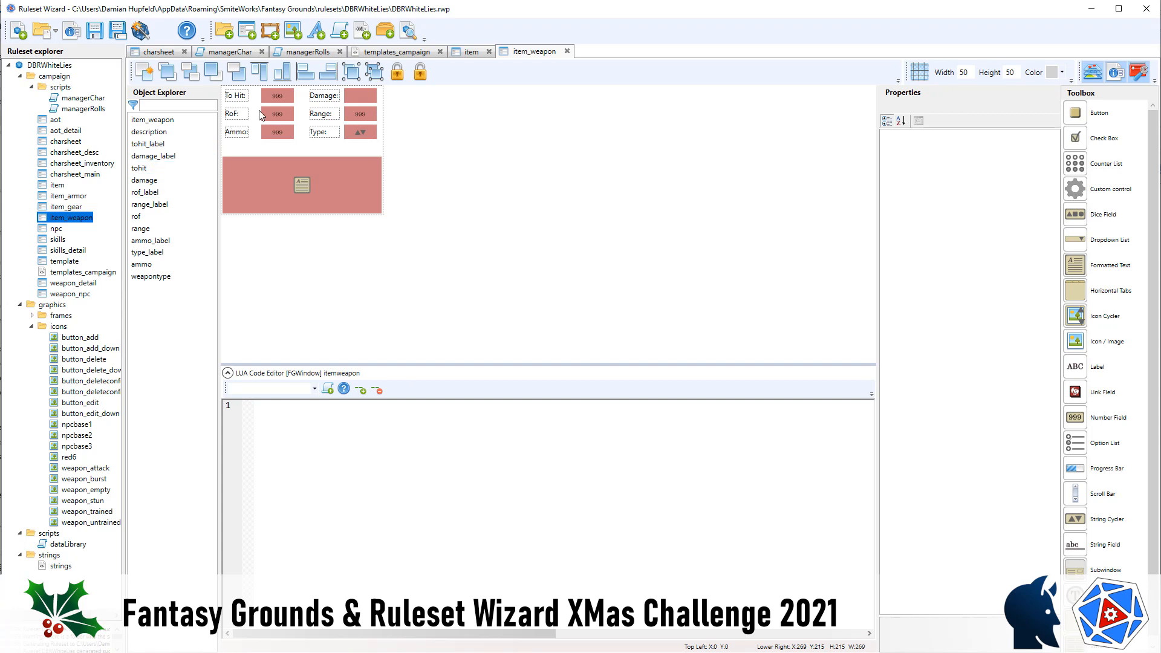
# Review the order of the item_weapon input controls and move the description control to the end of the list.
pyautogui.click(151, 170)
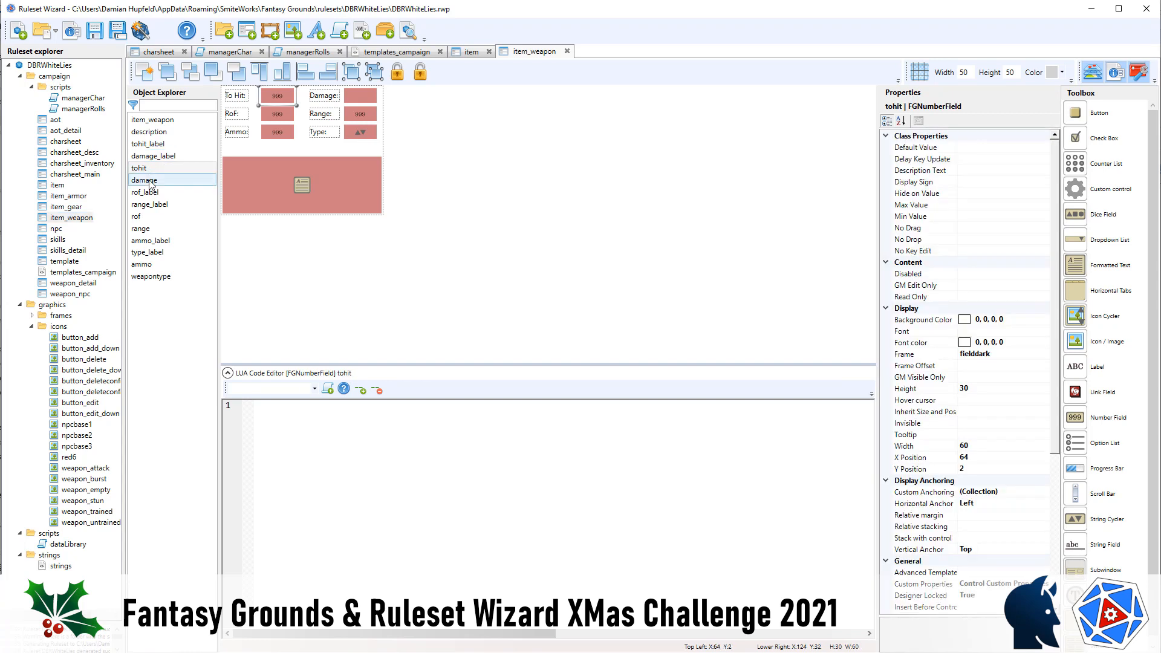
pyautogui.click(150, 182)
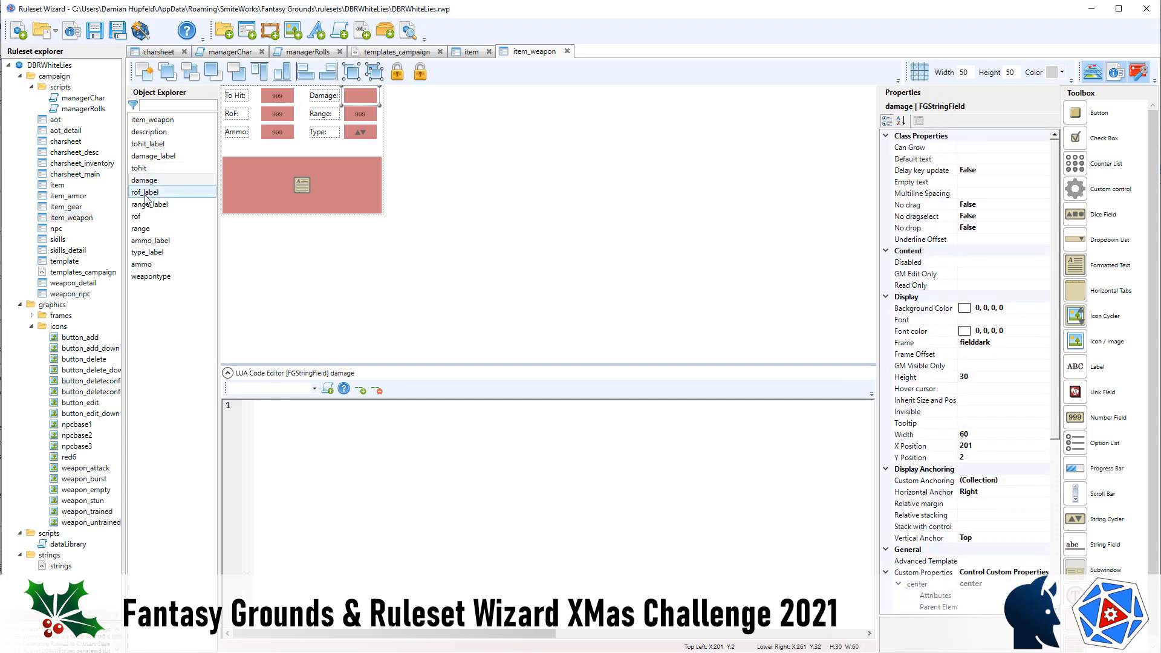
pyautogui.click(145, 218)
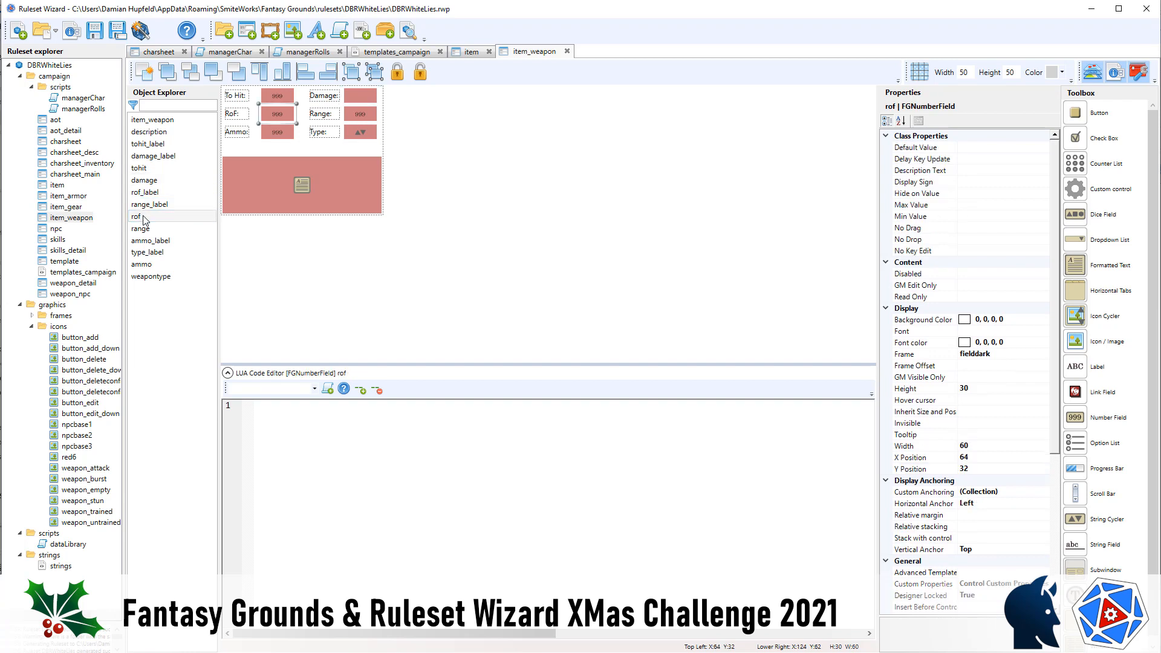
pyautogui.click(144, 230)
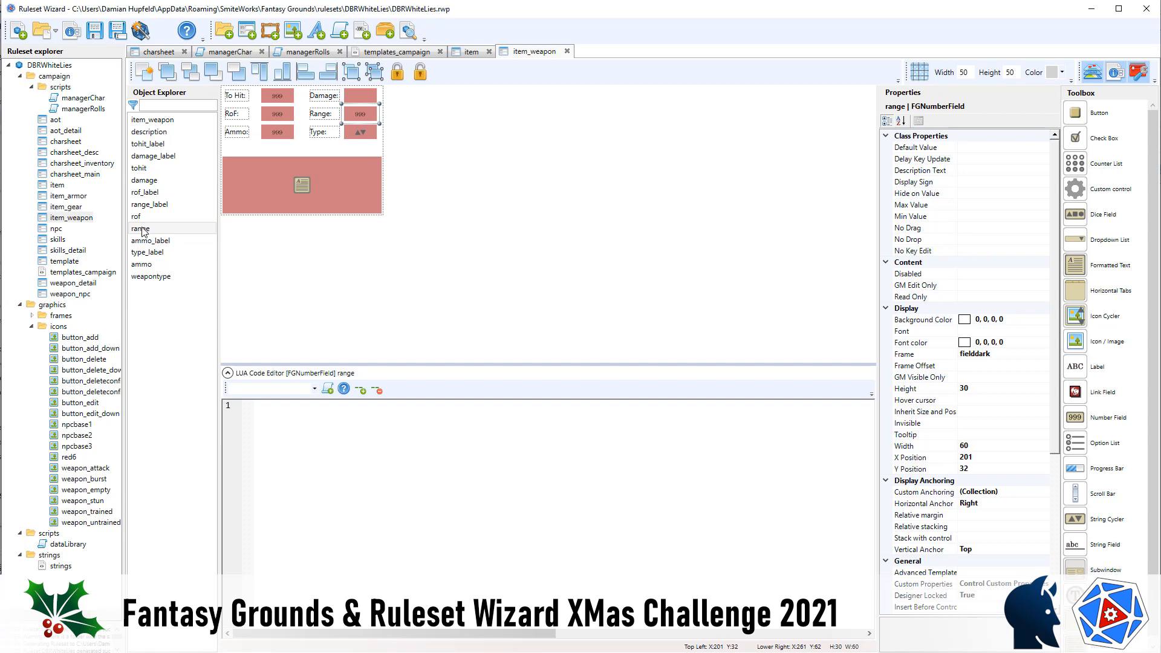
pyautogui.click(142, 264)
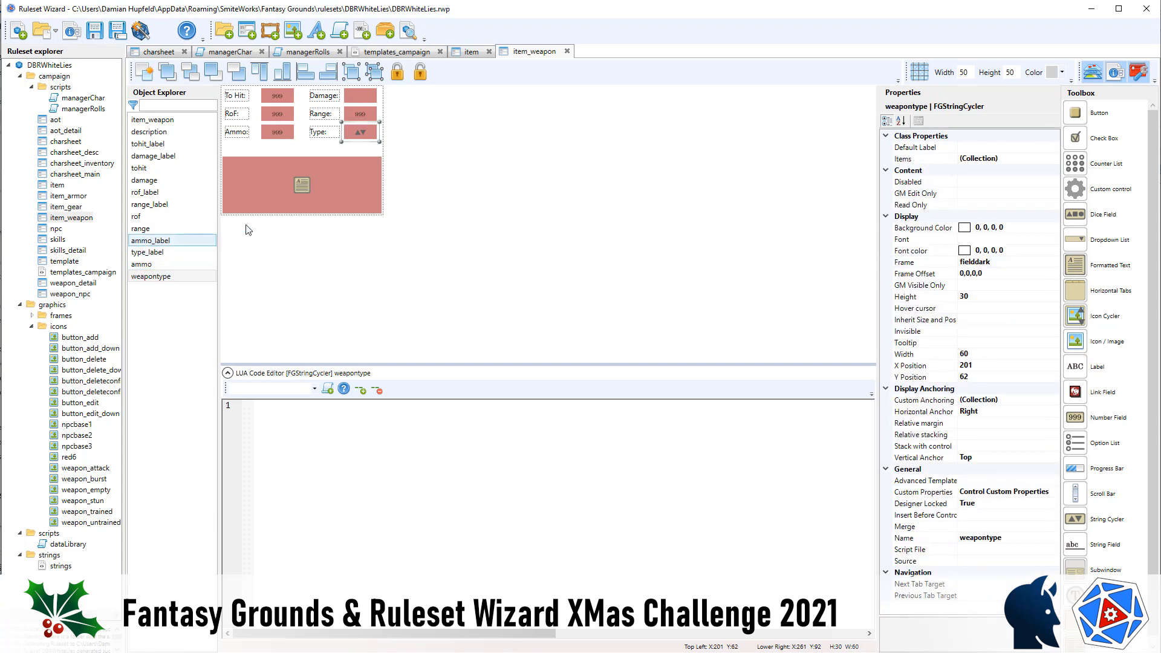
pyautogui.click(163, 137)
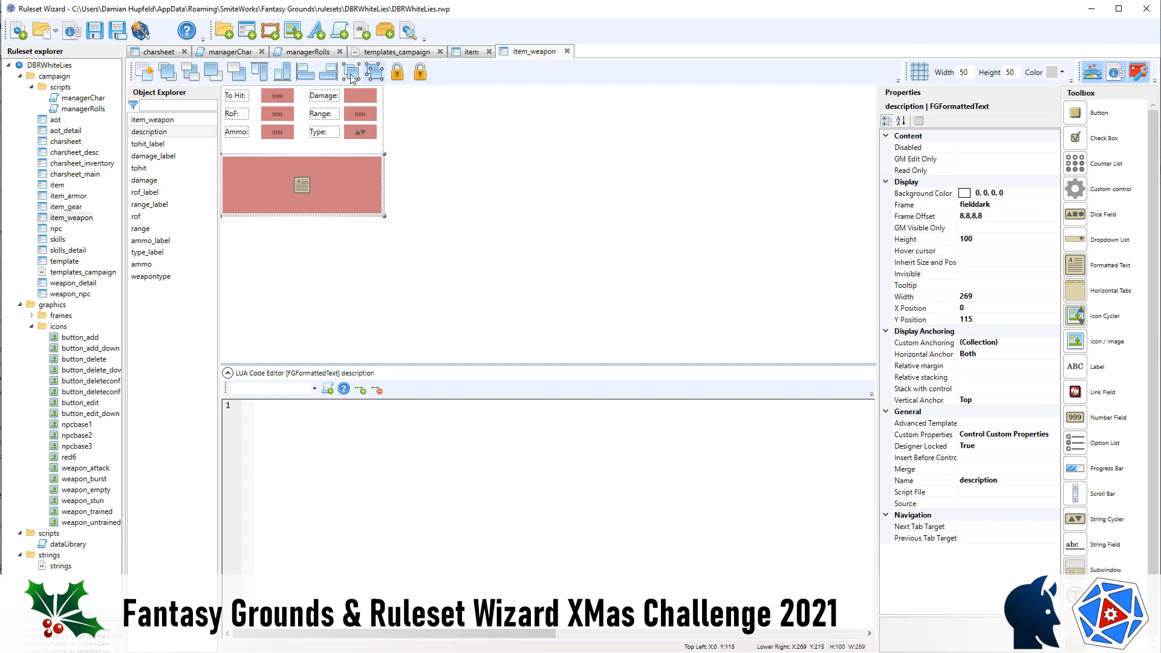
pyautogui.click(169, 75)
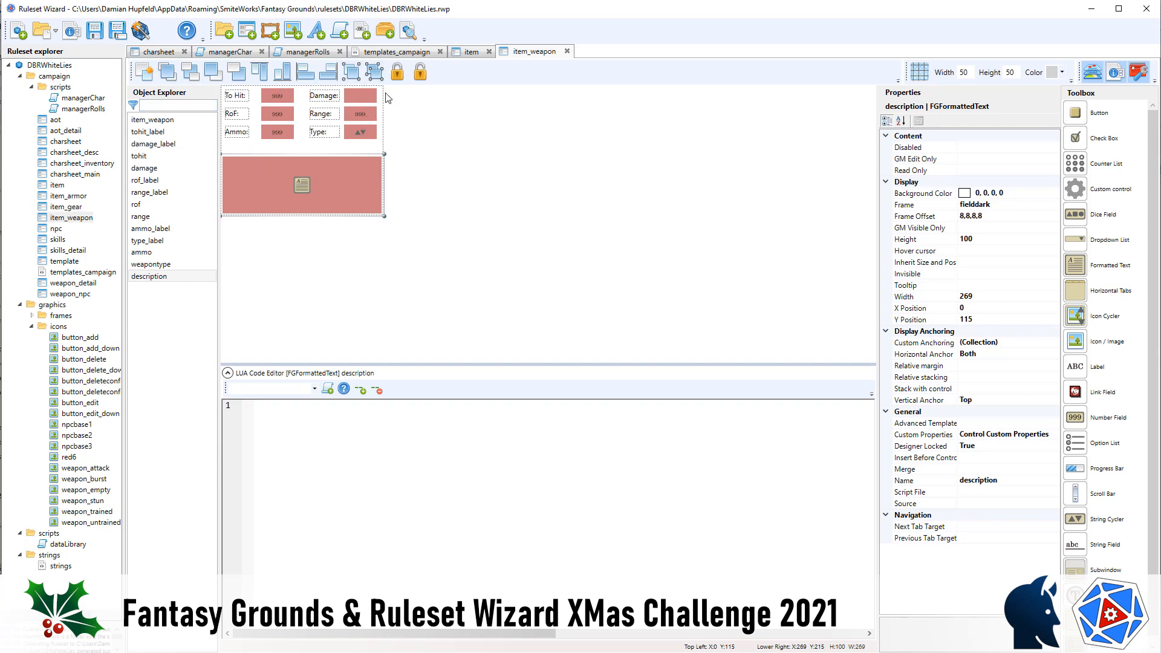
# Examine the order of the item window's name, type, cost and weight controls.
pyautogui.click(472, 54)
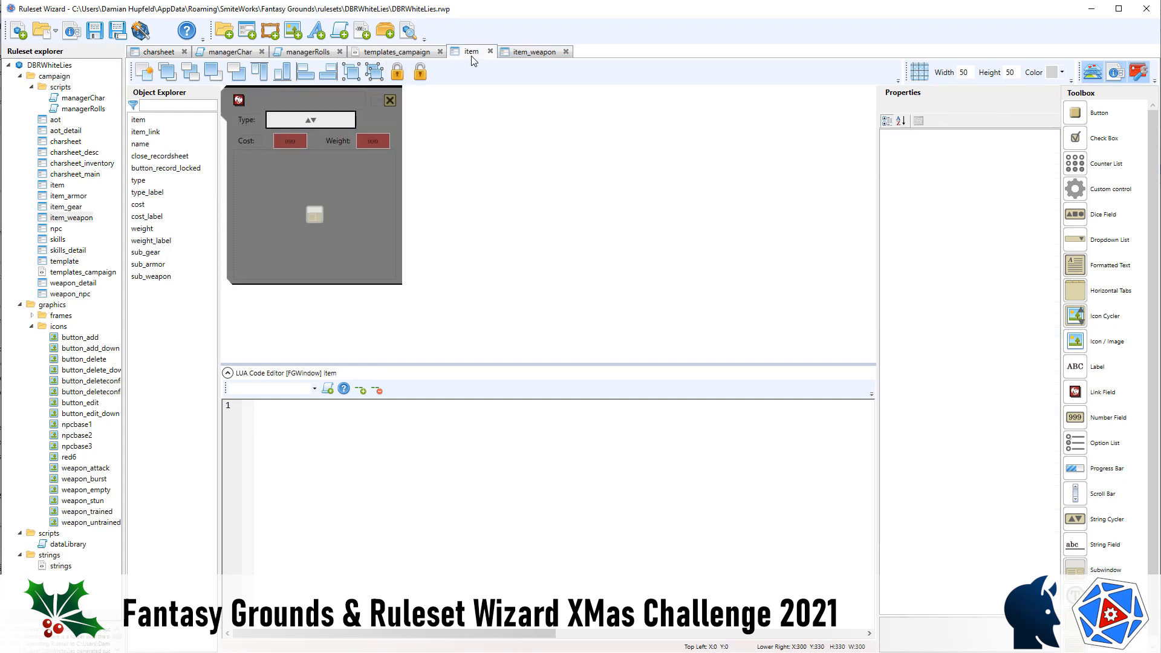
pyautogui.click(145, 123)
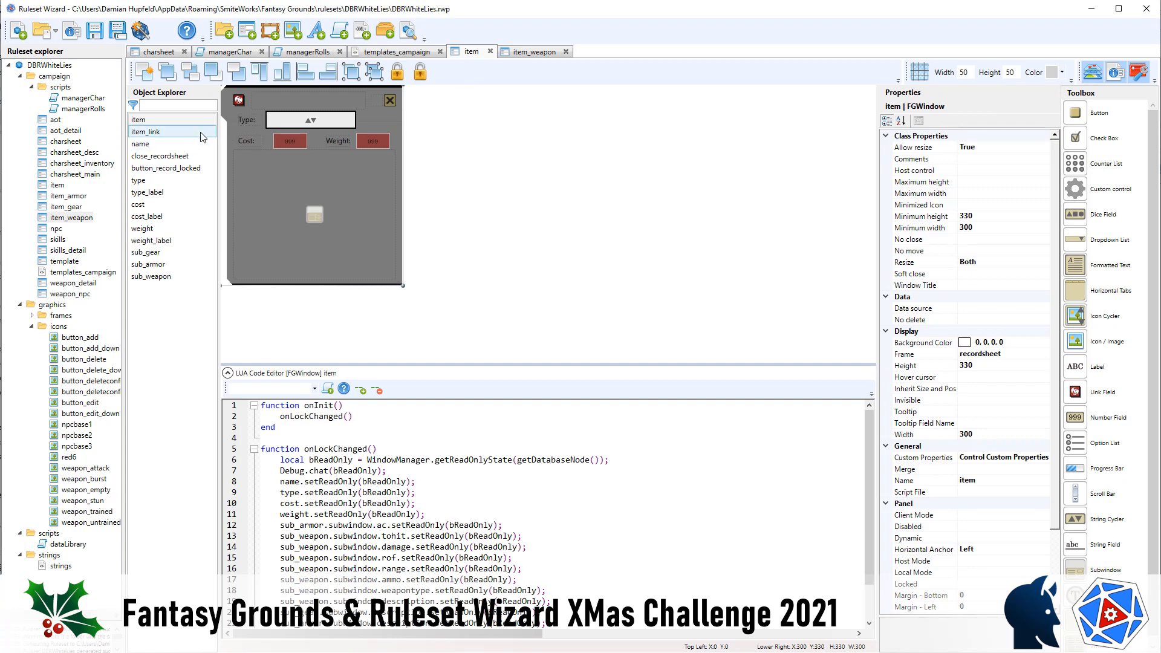
pyautogui.click(145, 145)
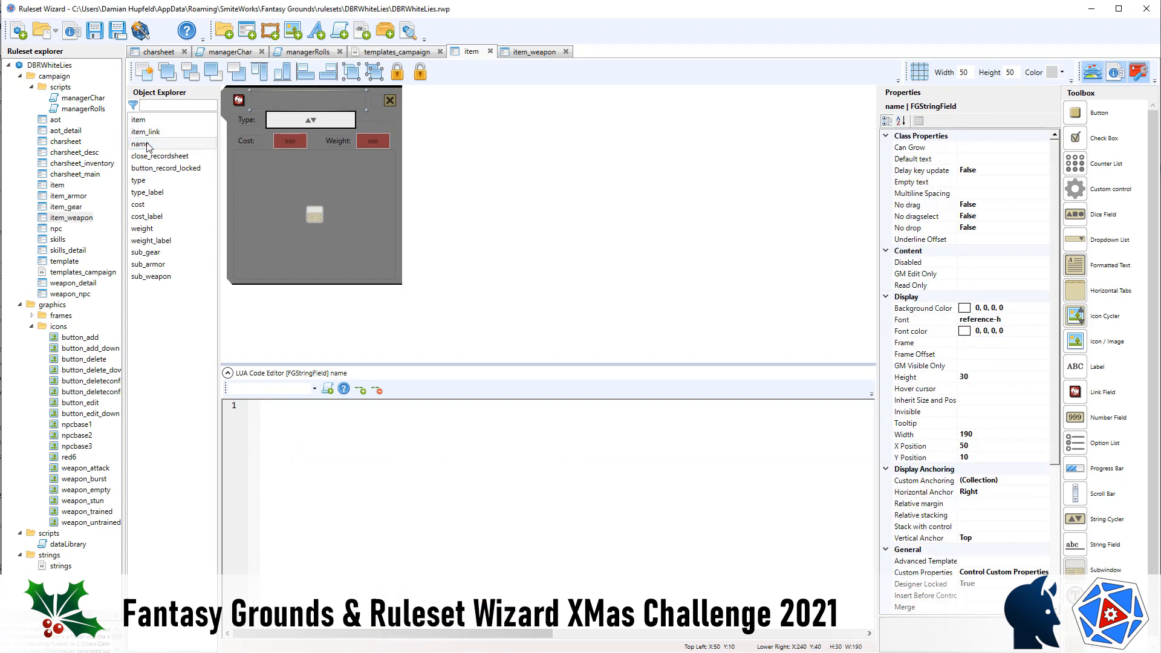
pyautogui.click(145, 183)
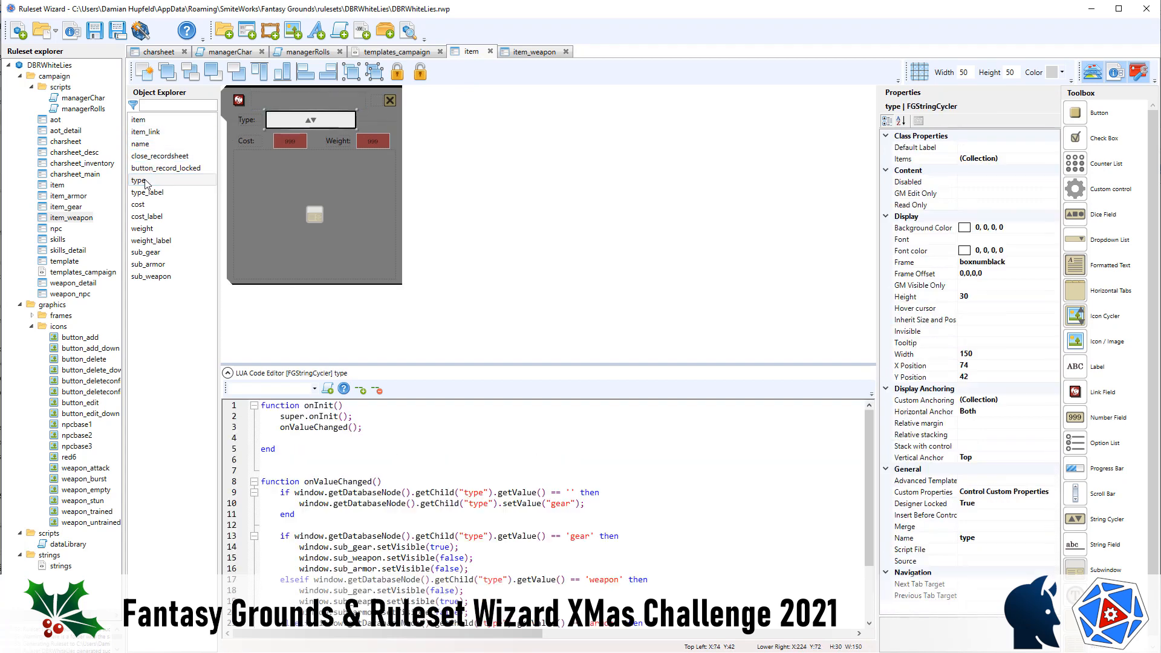
pyautogui.click(146, 205)
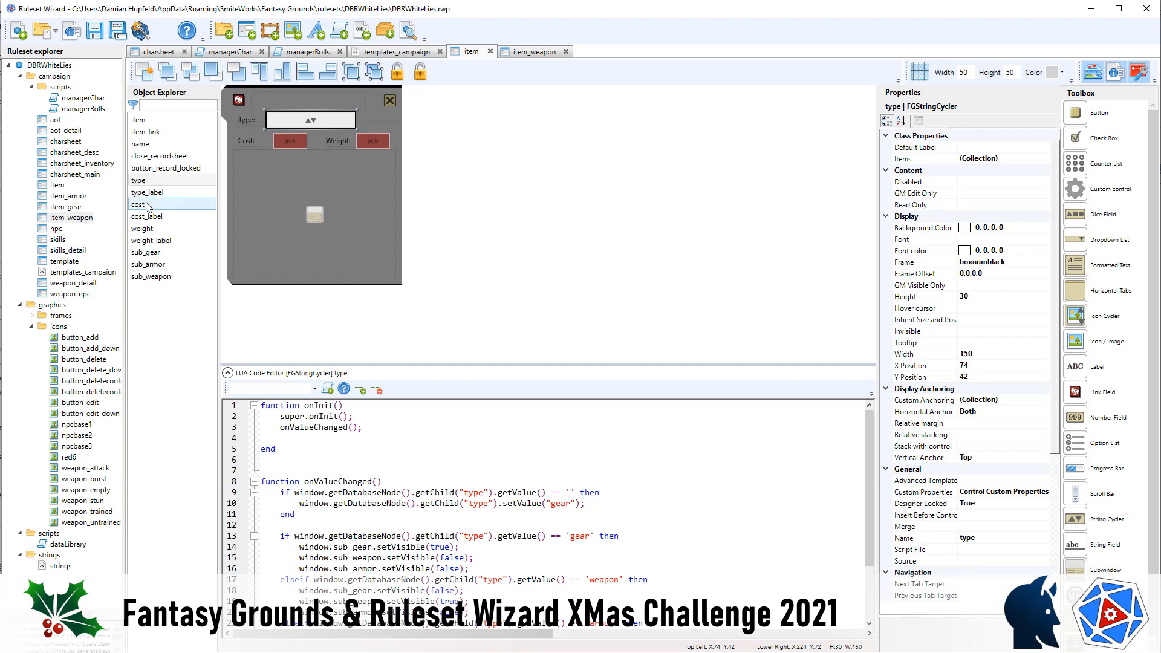
pyautogui.click(144, 230)
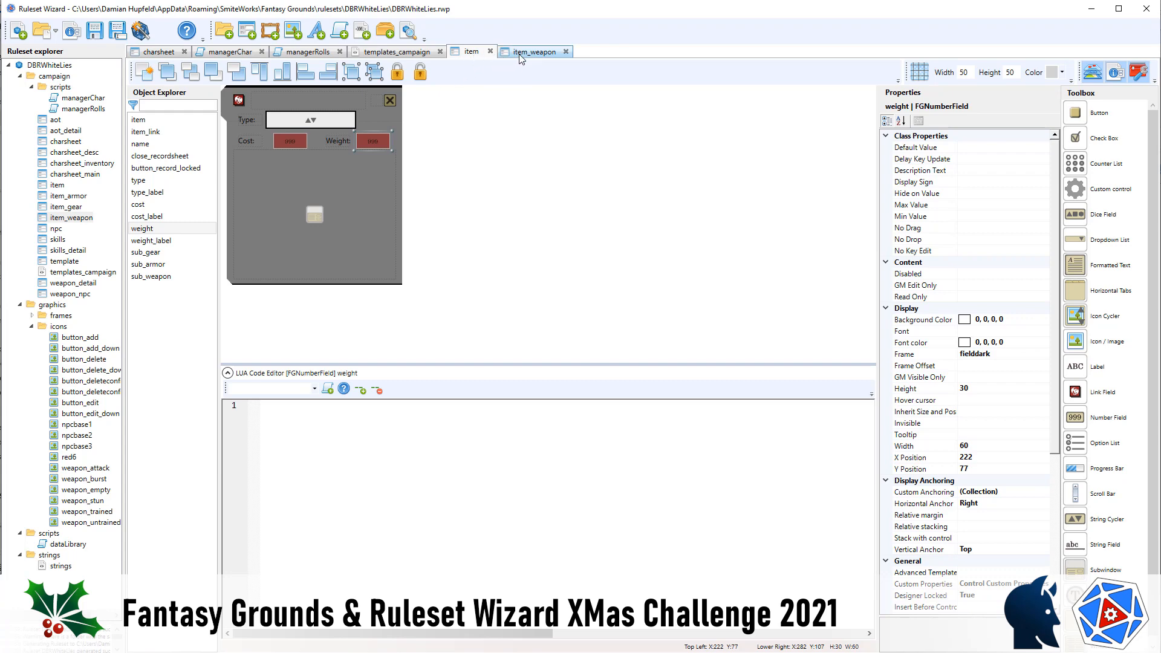
# Generate the updated ruleset, and in Fantasy Grounds open the revolver from the Firearms item group.
pyautogui.click(140, 30)
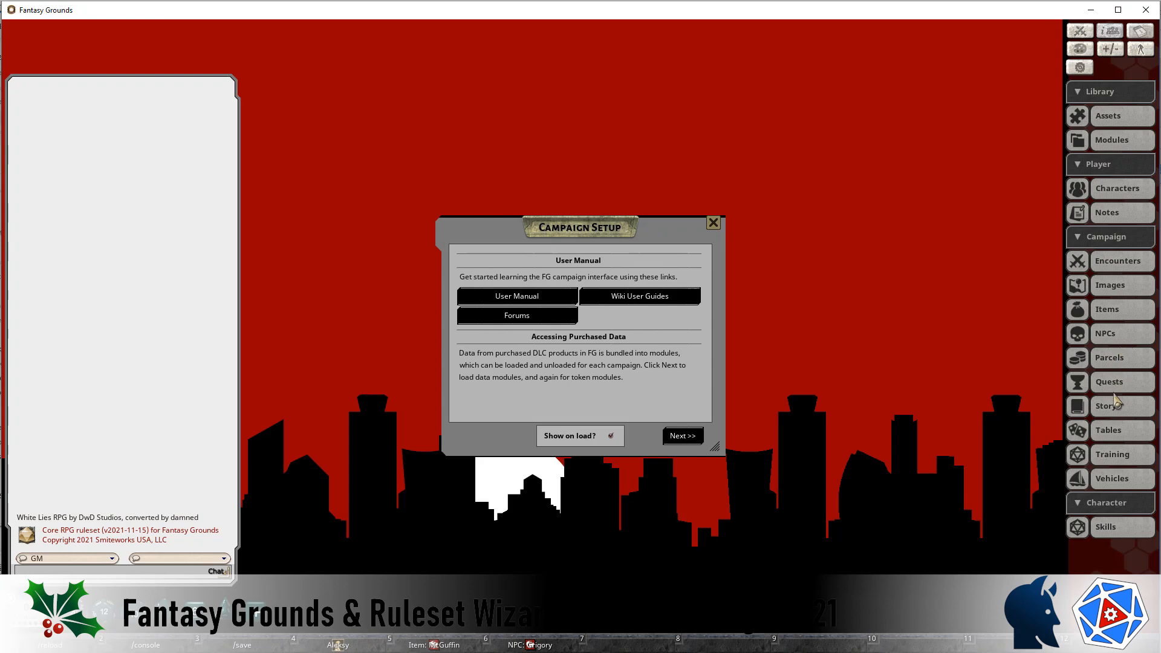
pyautogui.click(1119, 312)
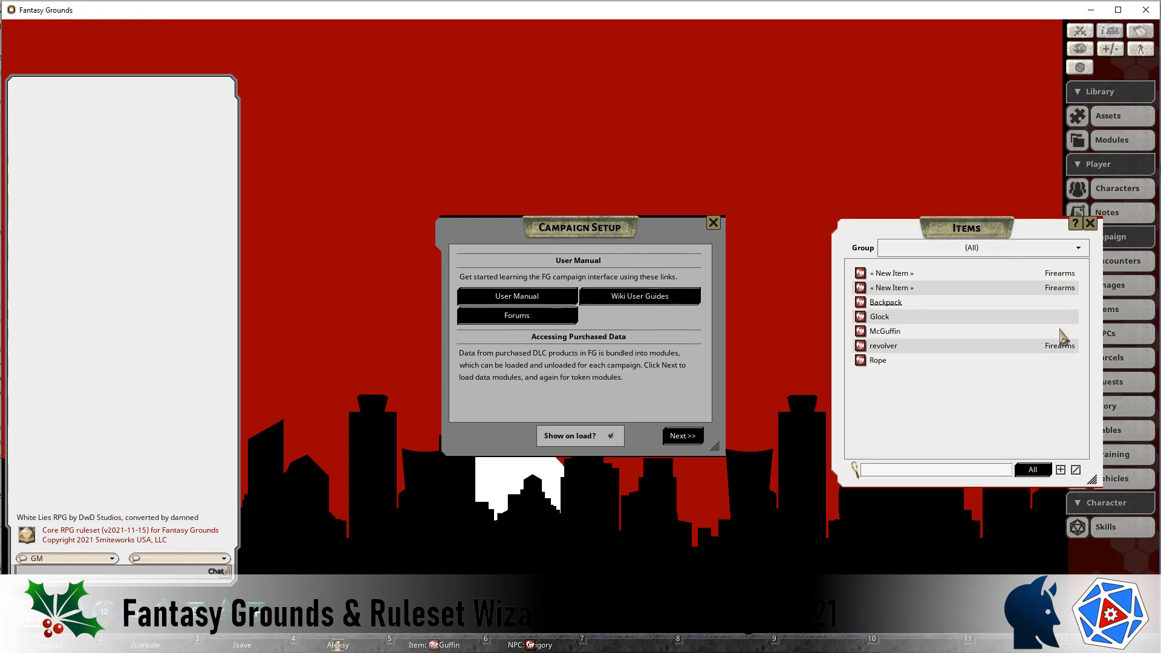
pyautogui.click(1080, 250)
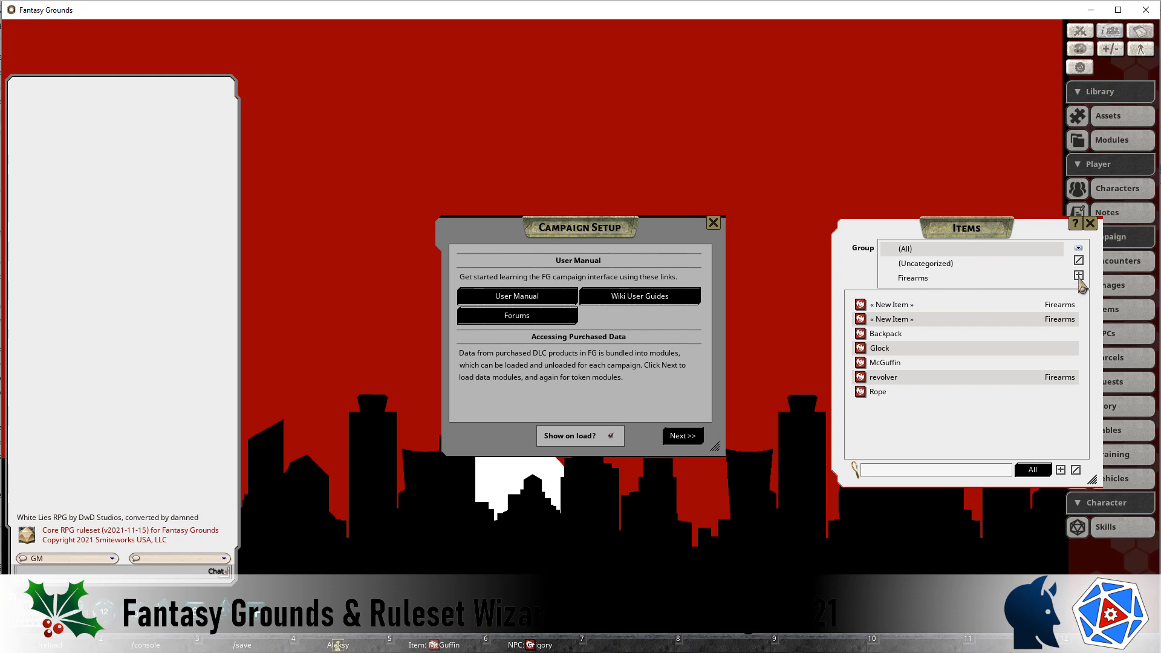
pyautogui.click(912, 277)
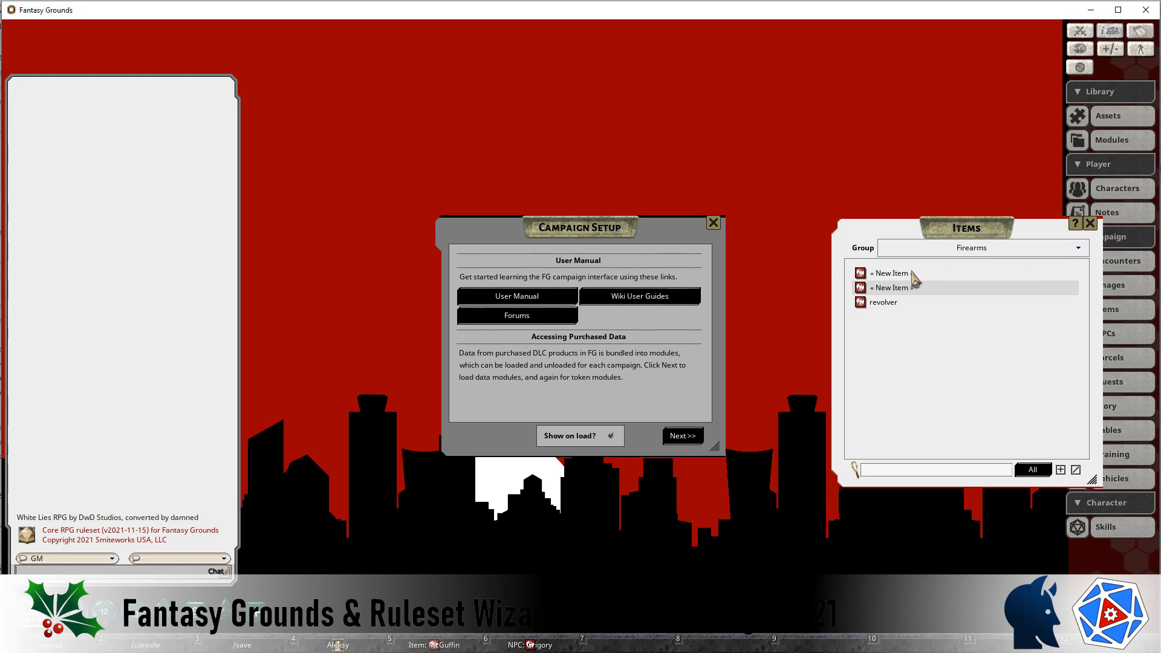
pyautogui.doubleClick(889, 306)
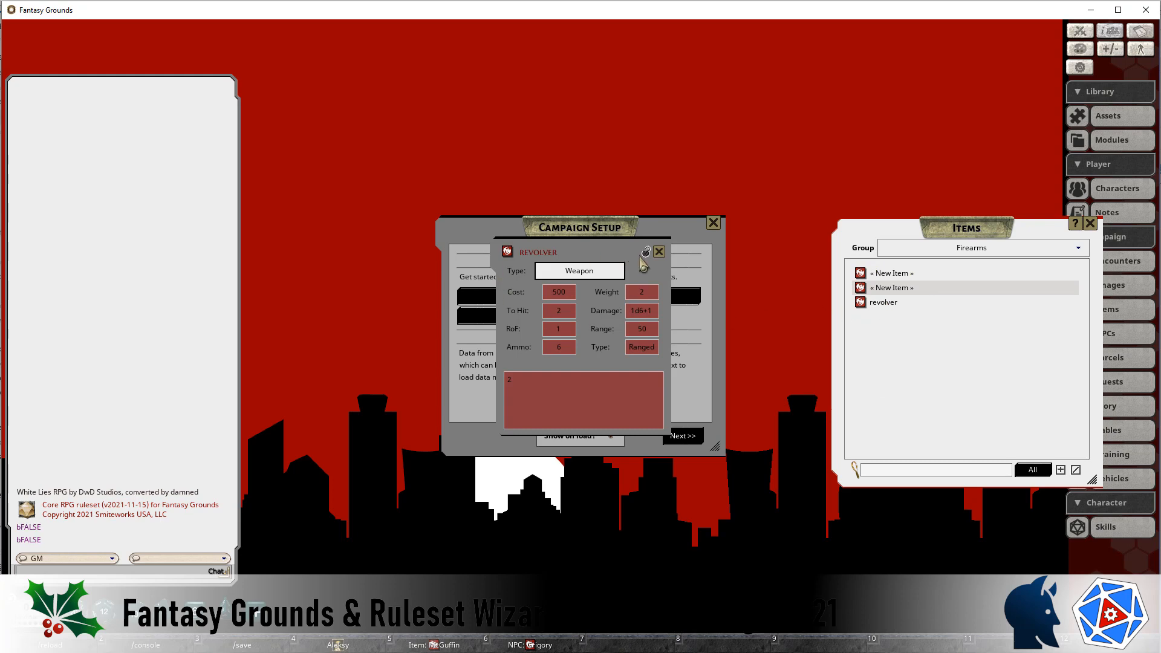
# Rename the revolver item as "Revolver" with a capital R.
pyautogui.click(585, 254)
pyautogui.doubleClick(585, 254)
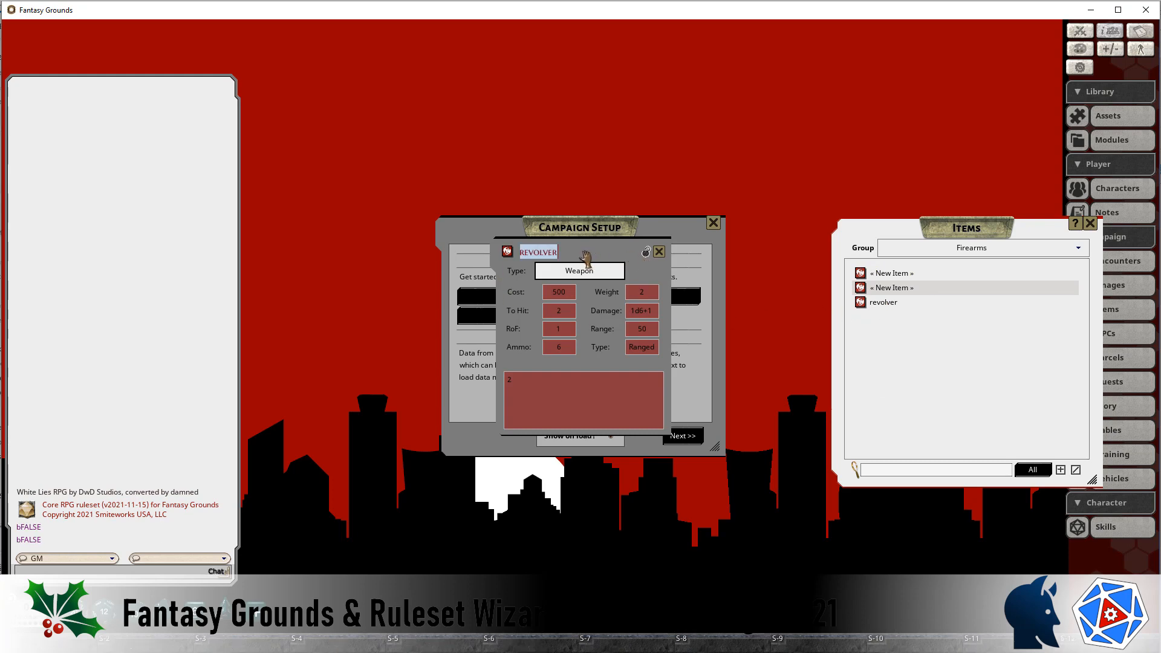
pyautogui.press('BackSpace')
pyautogui.write('rev')
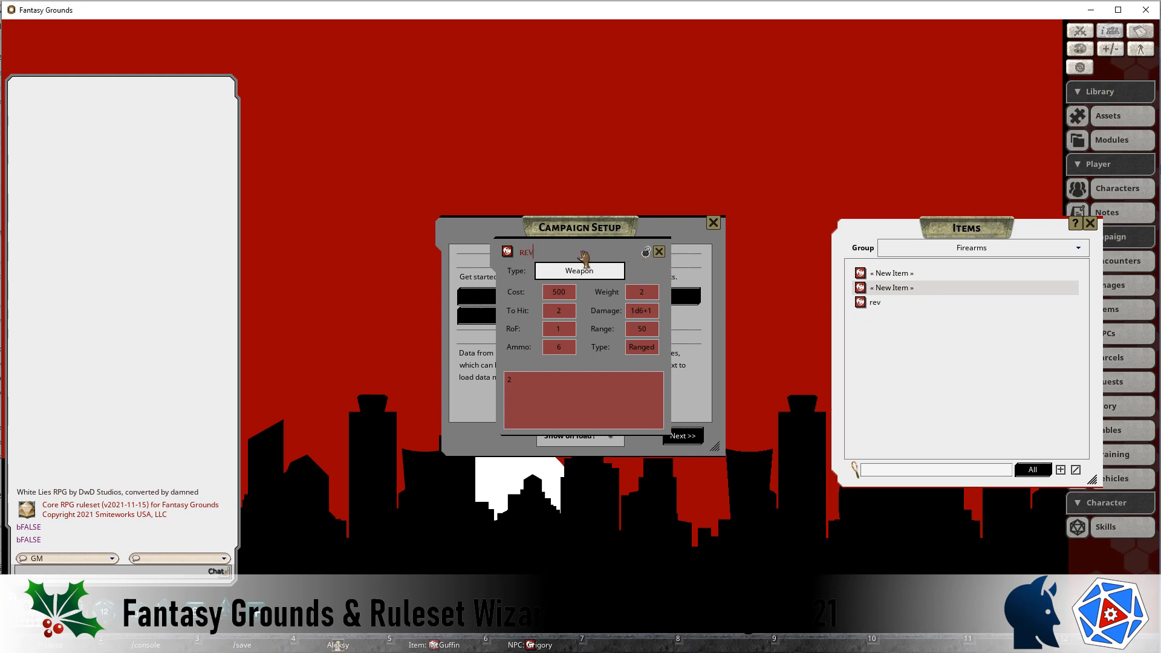
pyautogui.press('BackSpace')
pyautogui.press('BackSpace')
pyautogui.press('BackSpace')
pyautogui.write('Revolver')
# Clear the Revolver's description text, and lock and close the item record.
pyautogui.press('Tab')
pyautogui.write('ad')
pyautogui.click(646, 252)
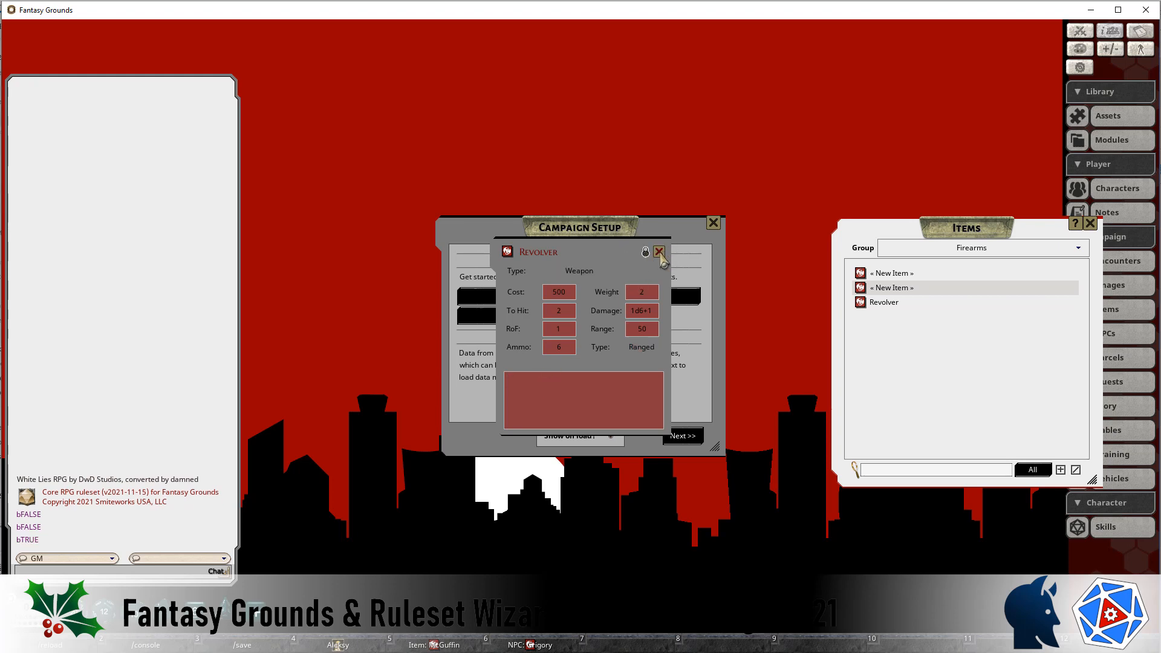
pyautogui.click(660, 251)
# Open an unnamed Firearms item, name it "Semi-Auto Pistol" and set its type to Weapon.
pyautogui.click(898, 289)
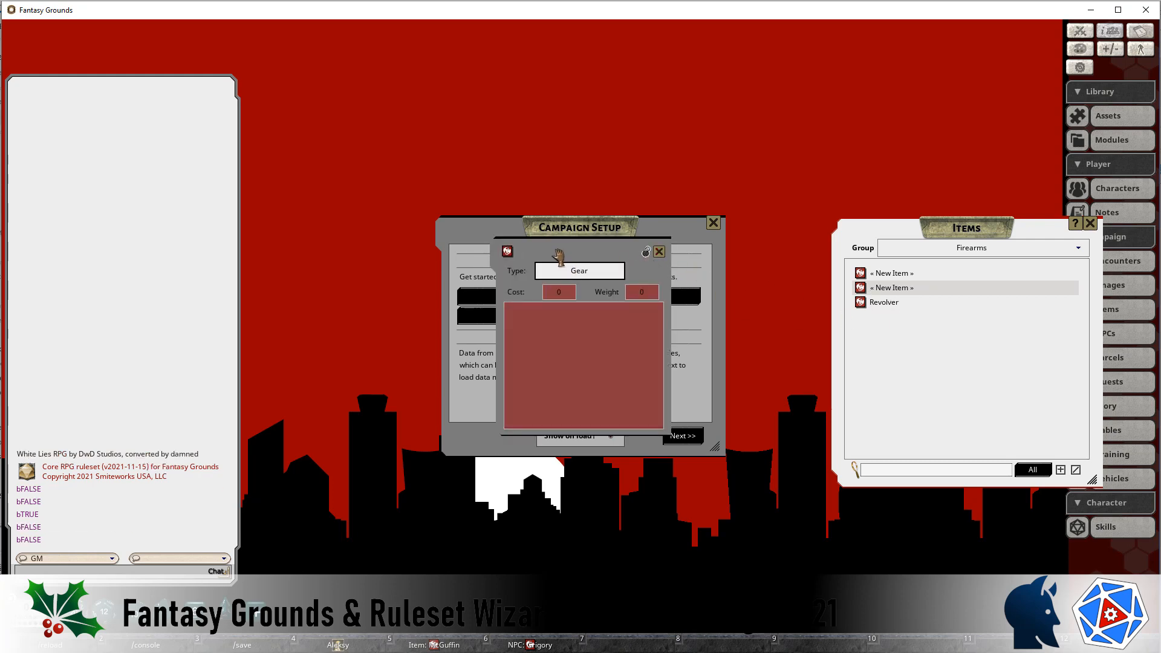
pyautogui.write('Semi-Auto Pistol')
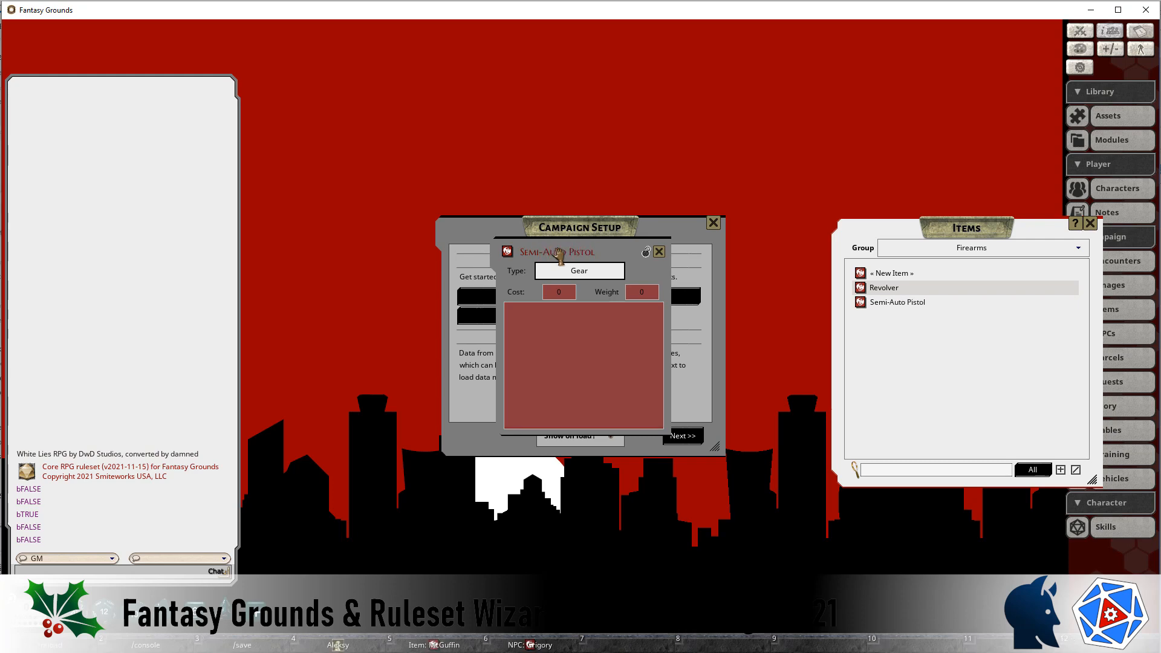
pyautogui.click(574, 272)
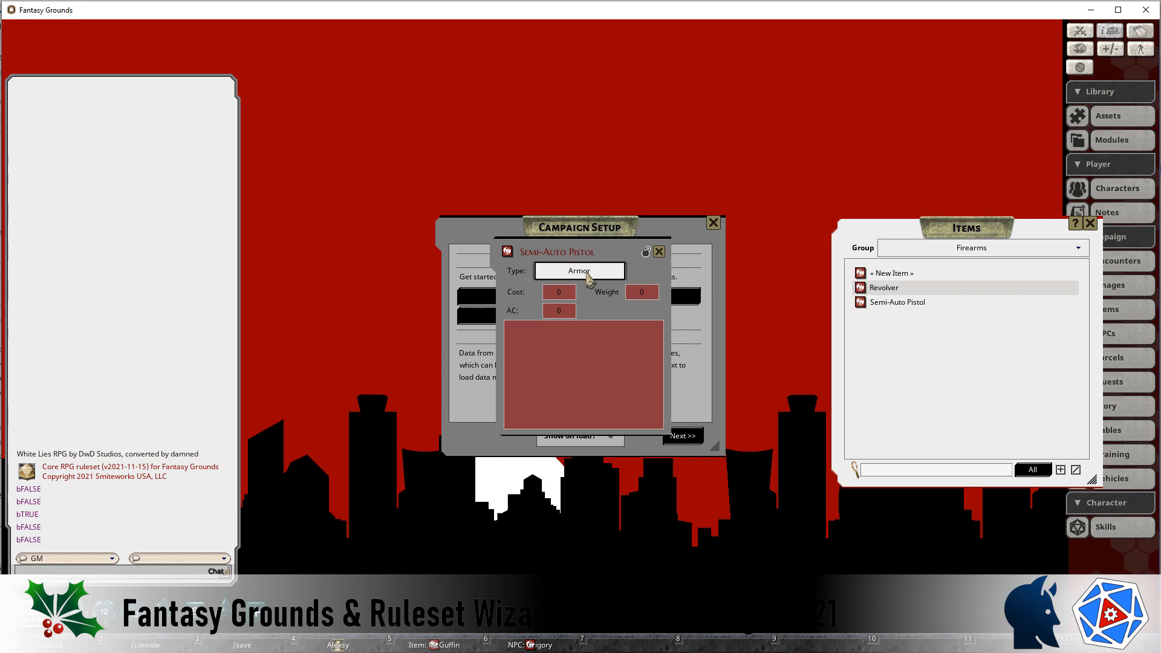
pyautogui.click(586, 272)
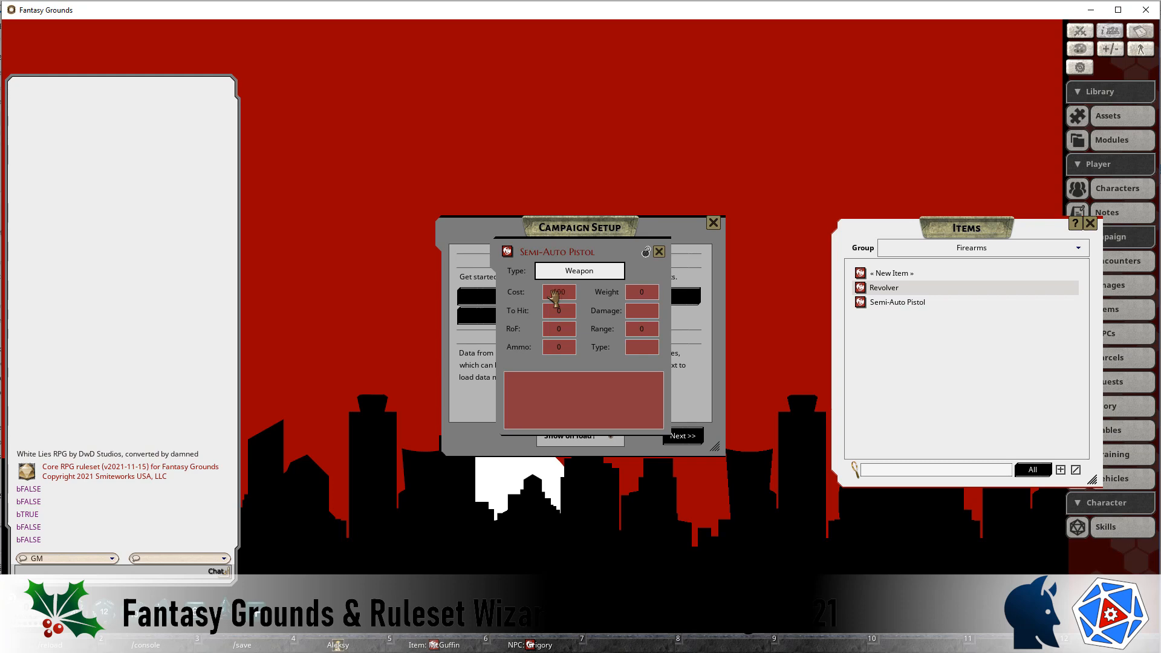
# Give the pistol cost 600, weight 3, damage 1d6, RoF 2, range 75, ammo 10 and type Ranged, and lock the record.
pyautogui.write('3')
pyautogui.write('2')
pyautogui.click(644, 349)
pyautogui.write('Ranged')
pyautogui.click(613, 343)
pyautogui.click(646, 252)
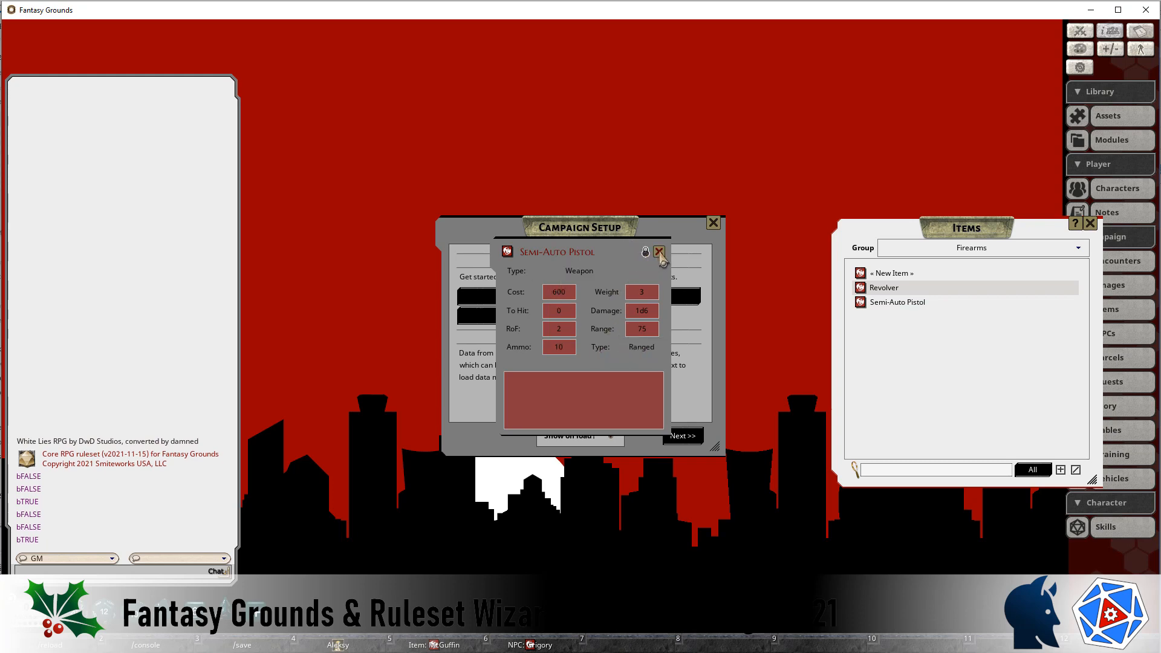
# Close the pistol record, unlock the Revolver and lower its To Hit value by 2, and lock and close the record.
pyautogui.click(659, 252)
pyautogui.click(880, 288)
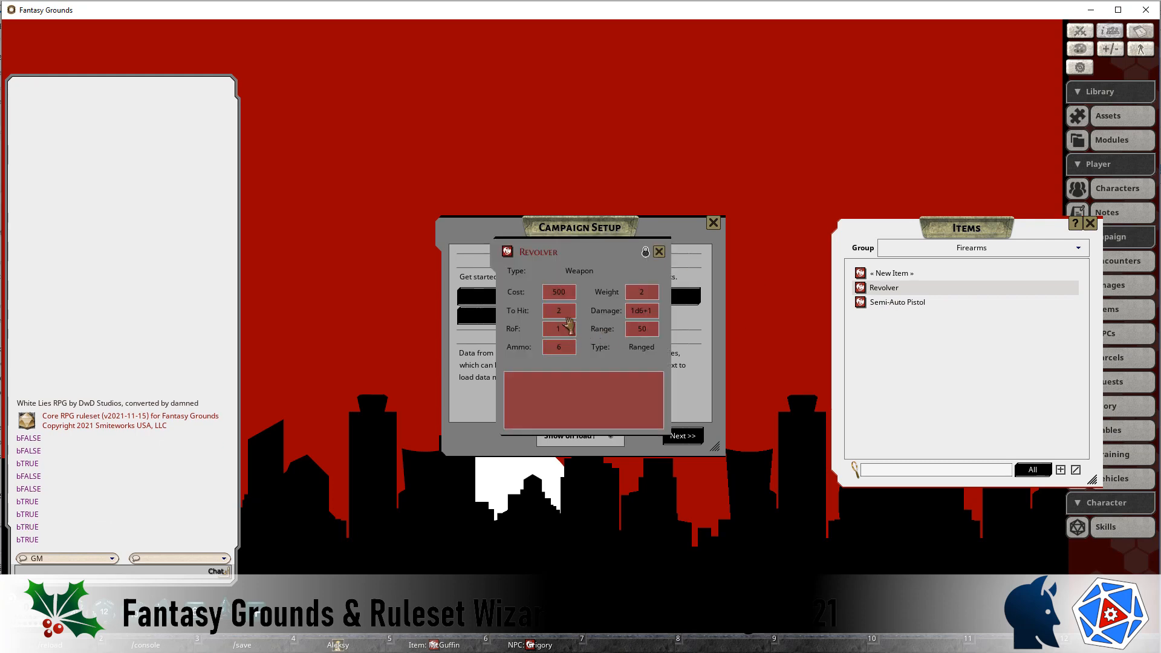
pyautogui.click(646, 252)
pyautogui.scroll(-2, 559, 310)
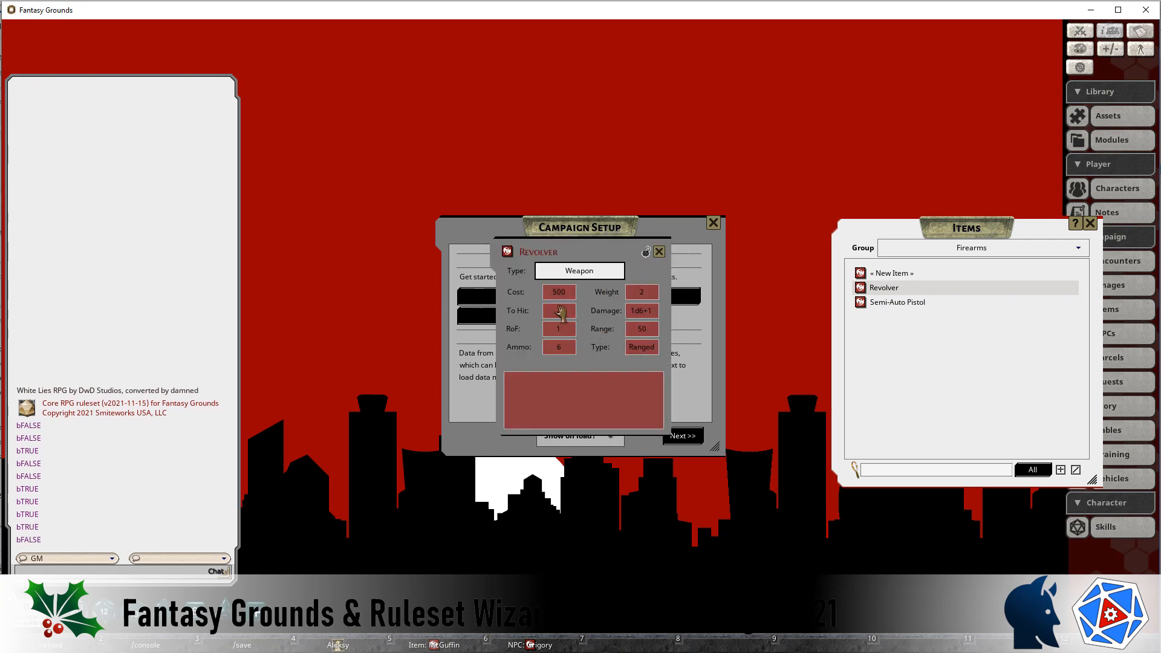
pyautogui.click(646, 252)
pyautogui.click(659, 252)
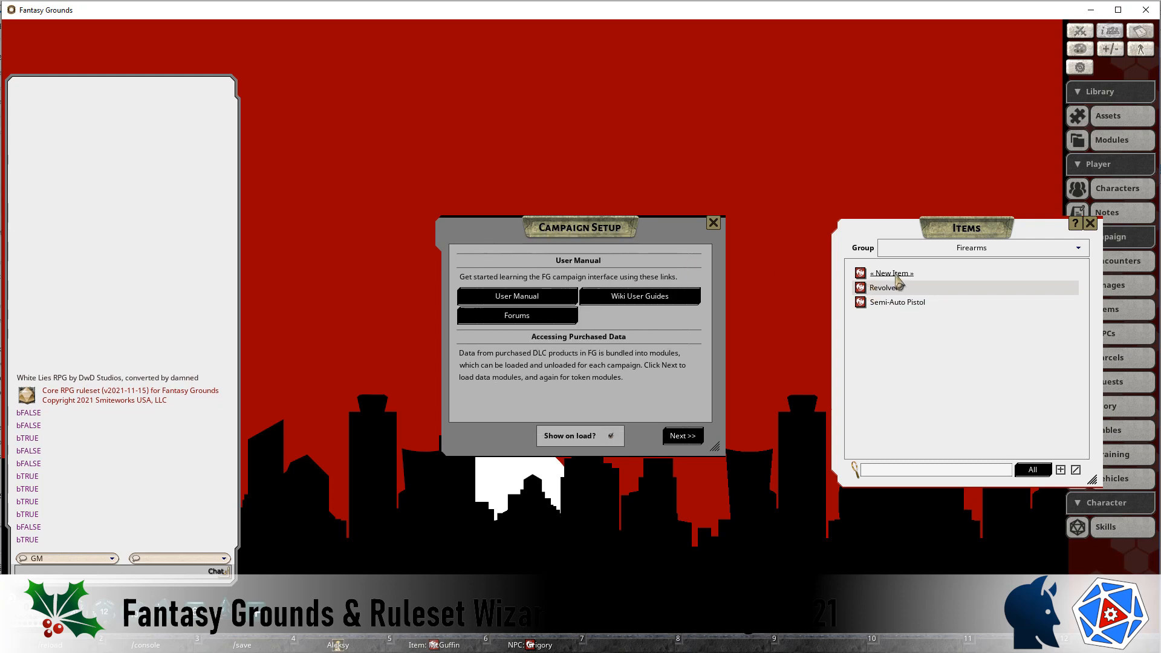
# Open the unnamed Firearms item, name it "Submachine Gun" and set its type to Weapon.
pyautogui.click(895, 287)
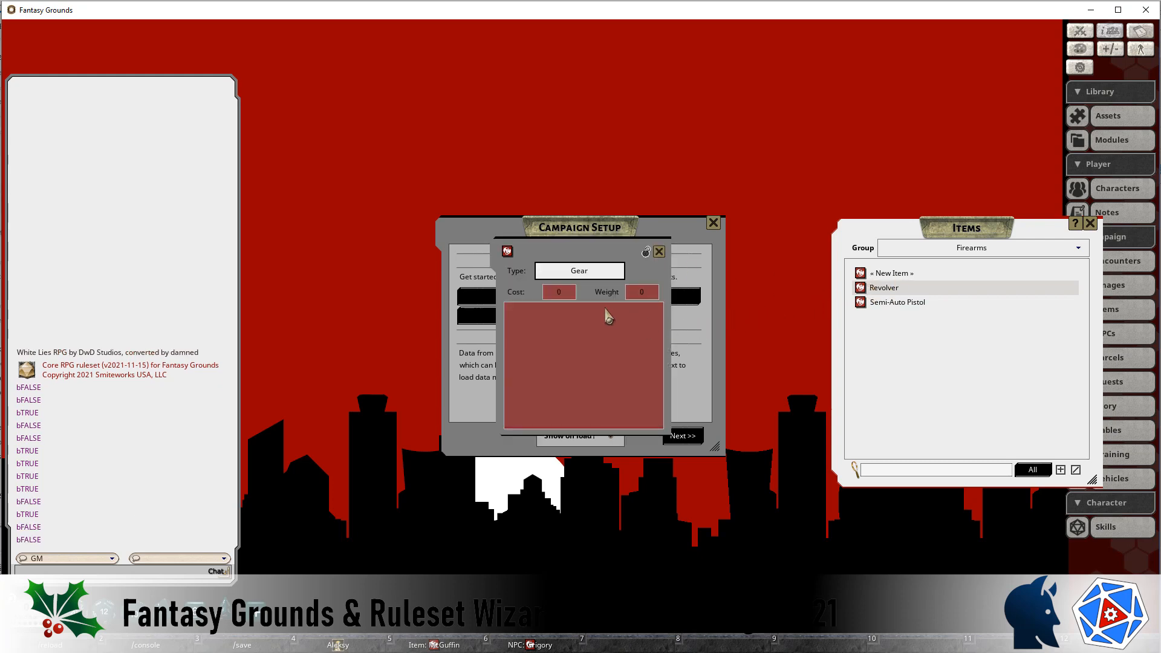
pyautogui.click(538, 259)
pyautogui.write('Su')
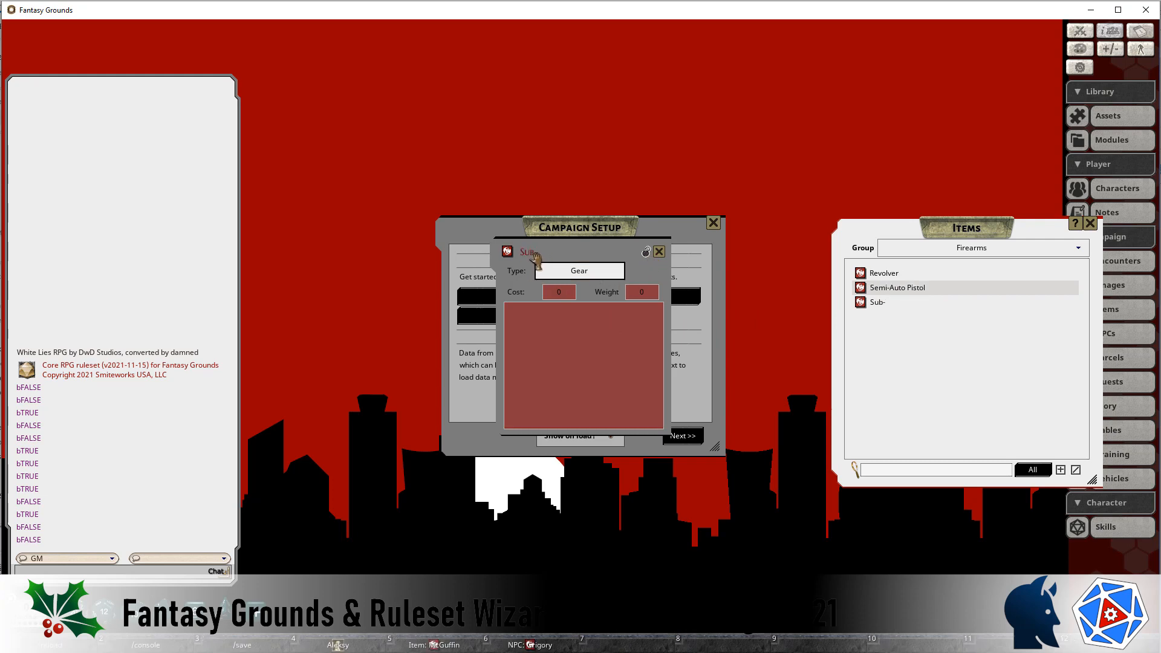
pyautogui.write('bmachine Gun')
pyautogui.click(553, 272)
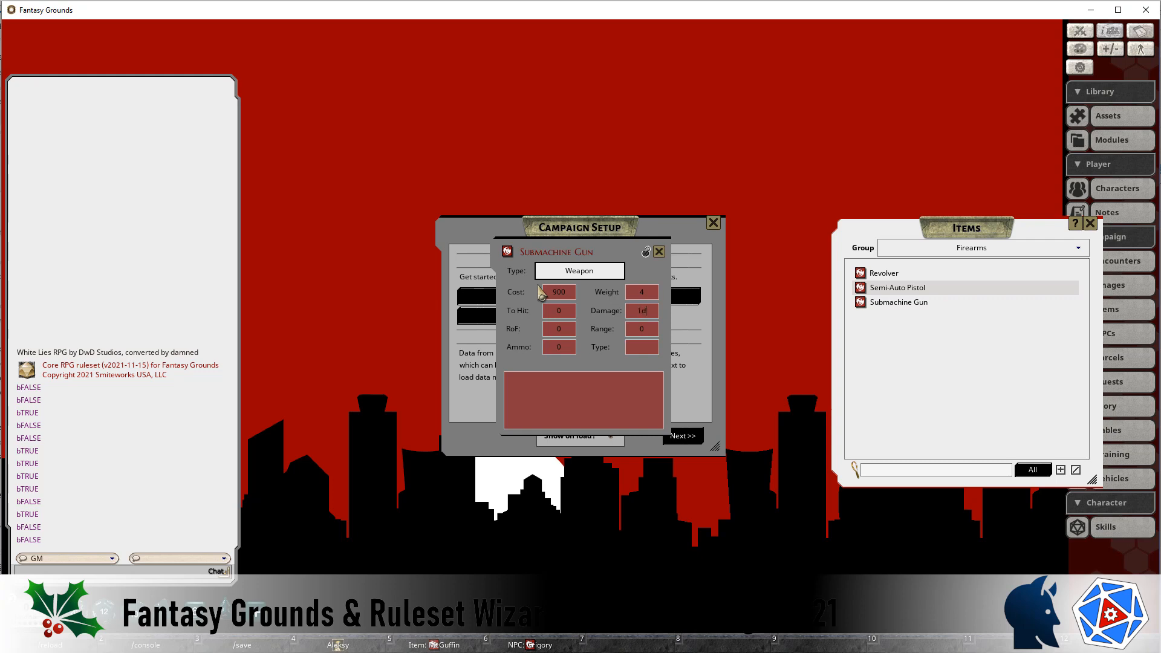
# Give the Submachine Gun cost 900, weight 4, damage 1d6+1, RoF 2, range 150, ammo 20 and type Ranged.
pyautogui.write('+1')
pyautogui.write('0')
pyautogui.click(645, 352)
pyautogui.write('C')
# Copy the 5-bullet burst weapon note from WhiteLies.pdf into the Submachine Gun's description and join its lines into one paragraph.
pyautogui.hotkey('alt', 'Tab')
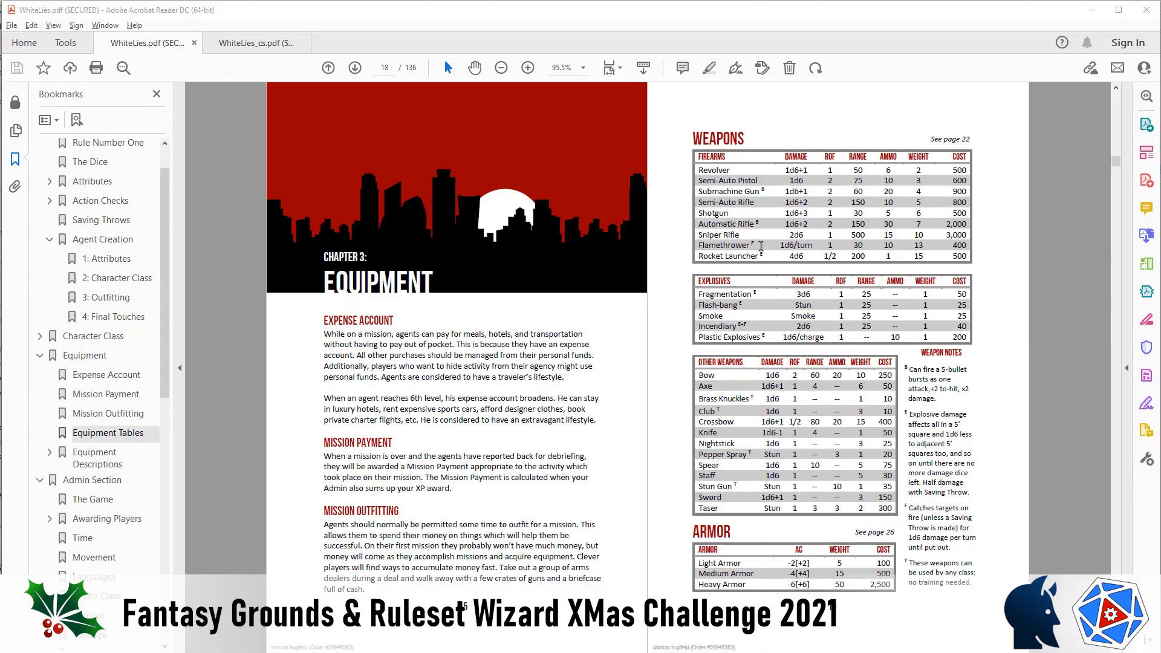
pyautogui.moveTo(910, 371); pyautogui.dragTo(939, 402)
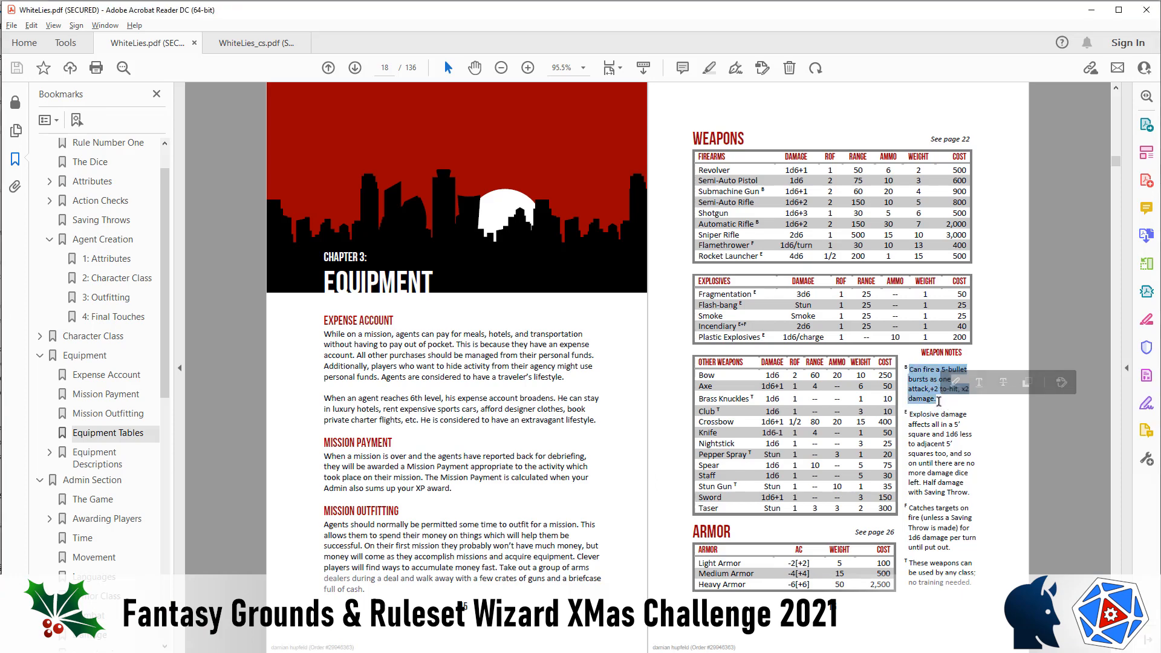
pyautogui.hotkey('alt', 'Tab')
pyautogui.hotkey('alt', 'Tab')
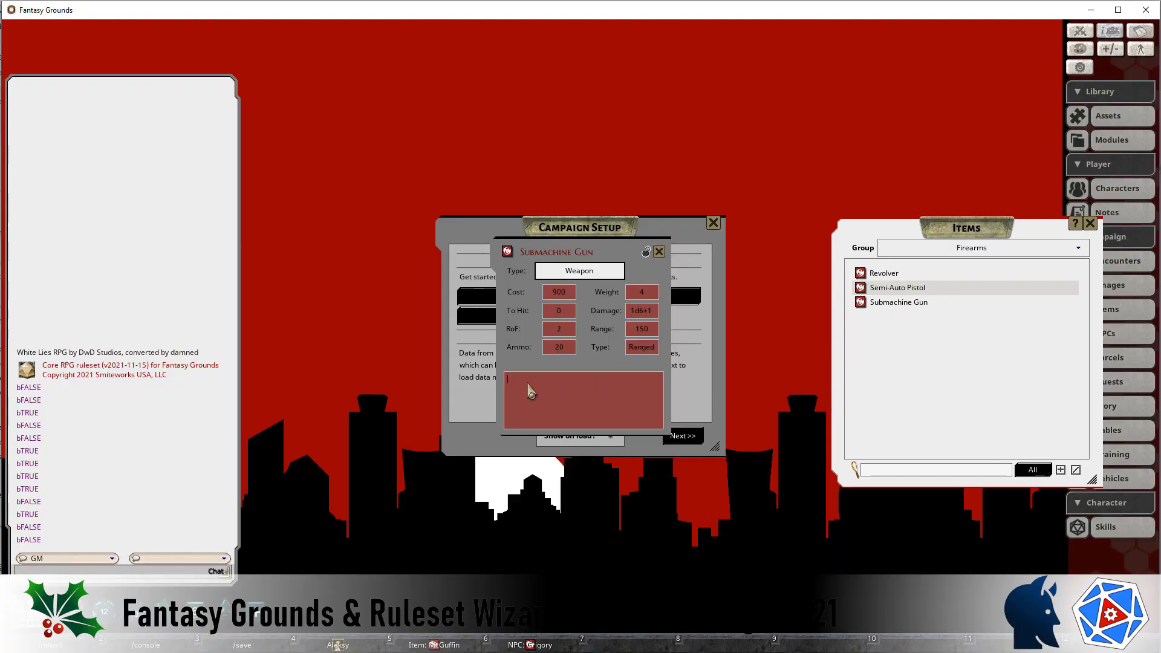
pyautogui.hotkey('ctrl', 'v')
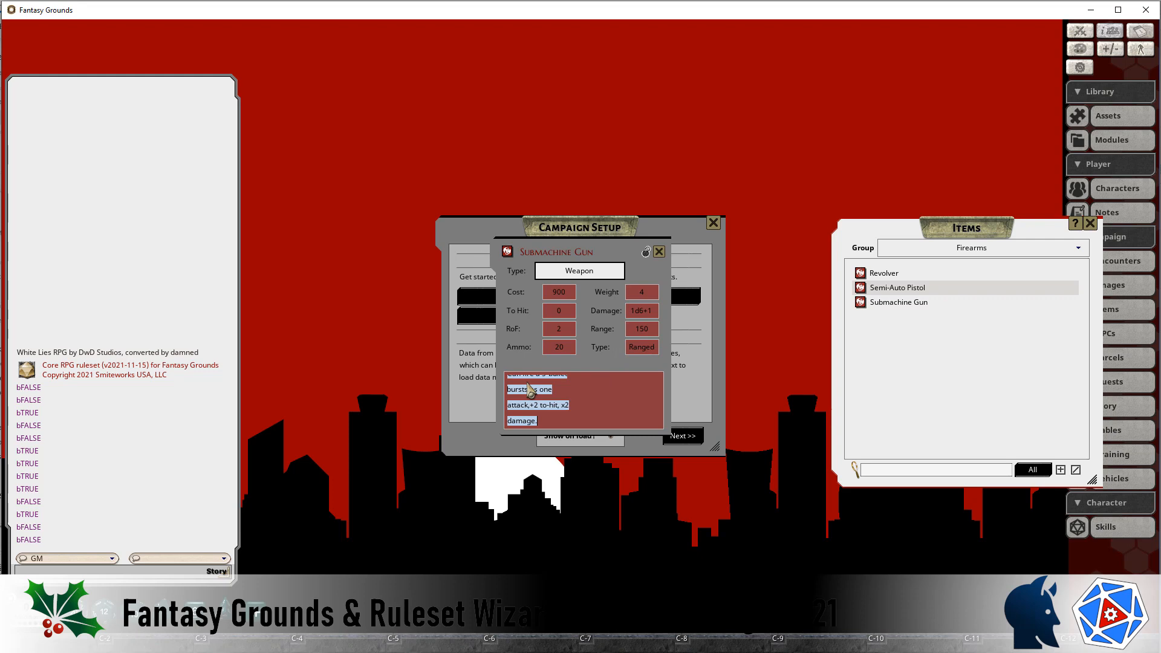
pyautogui.hotkey('ctrl', 'r')
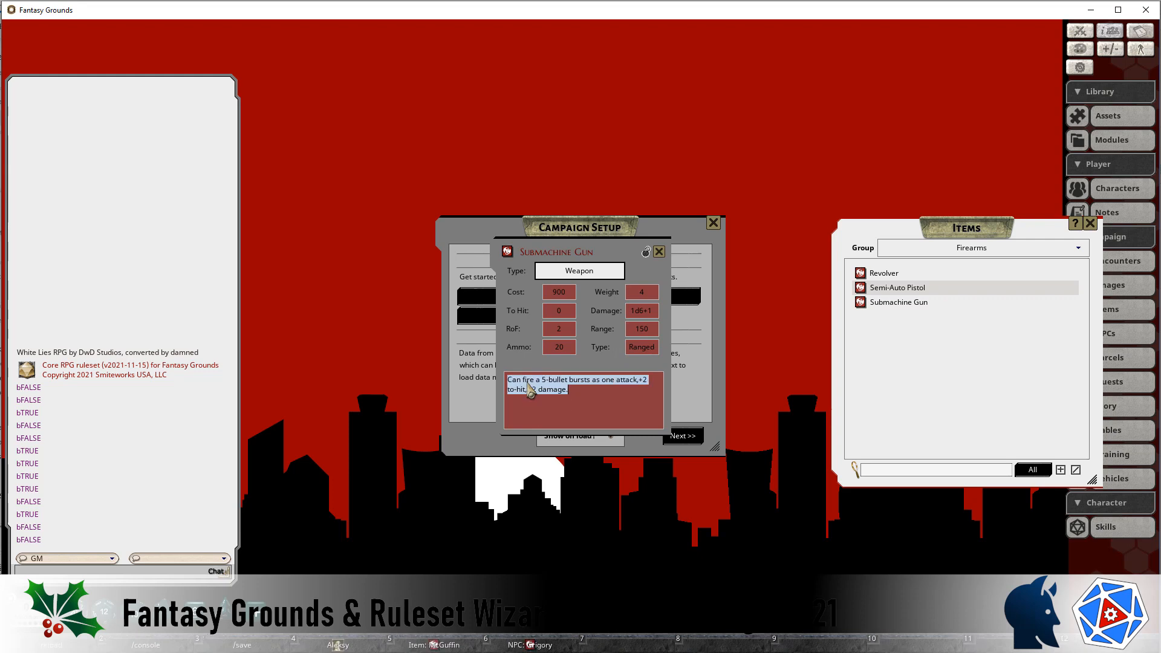
pyautogui.click(588, 391)
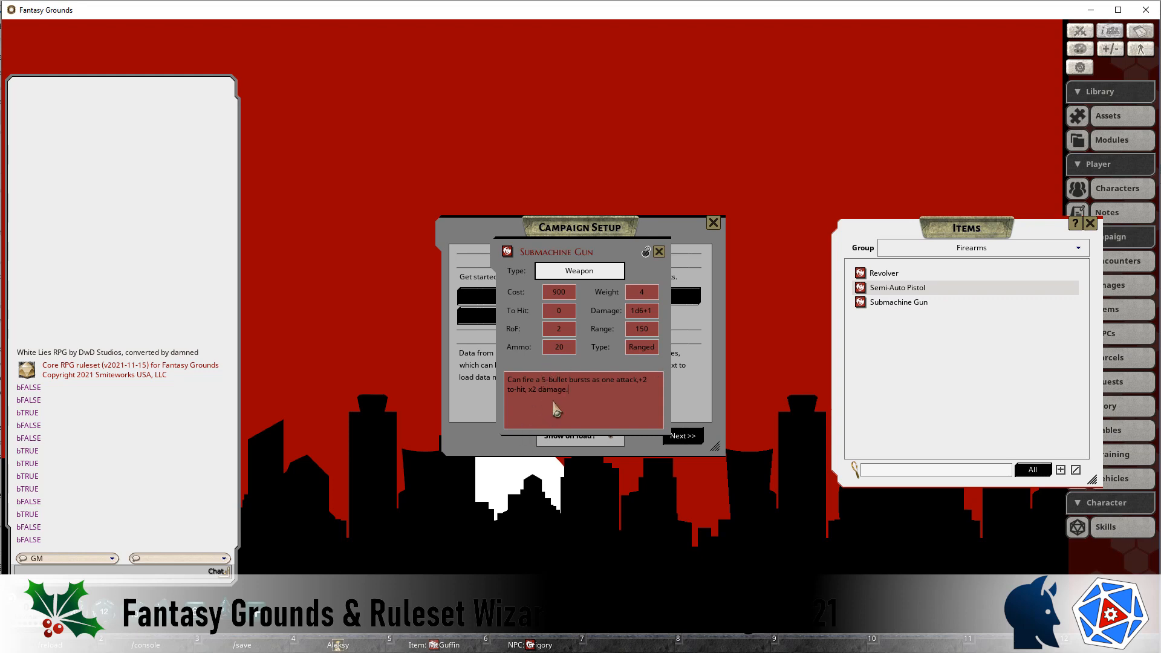
# Open the agent's character sheet and place it side by side with the Submachine Gun record.
pyautogui.press('F4')
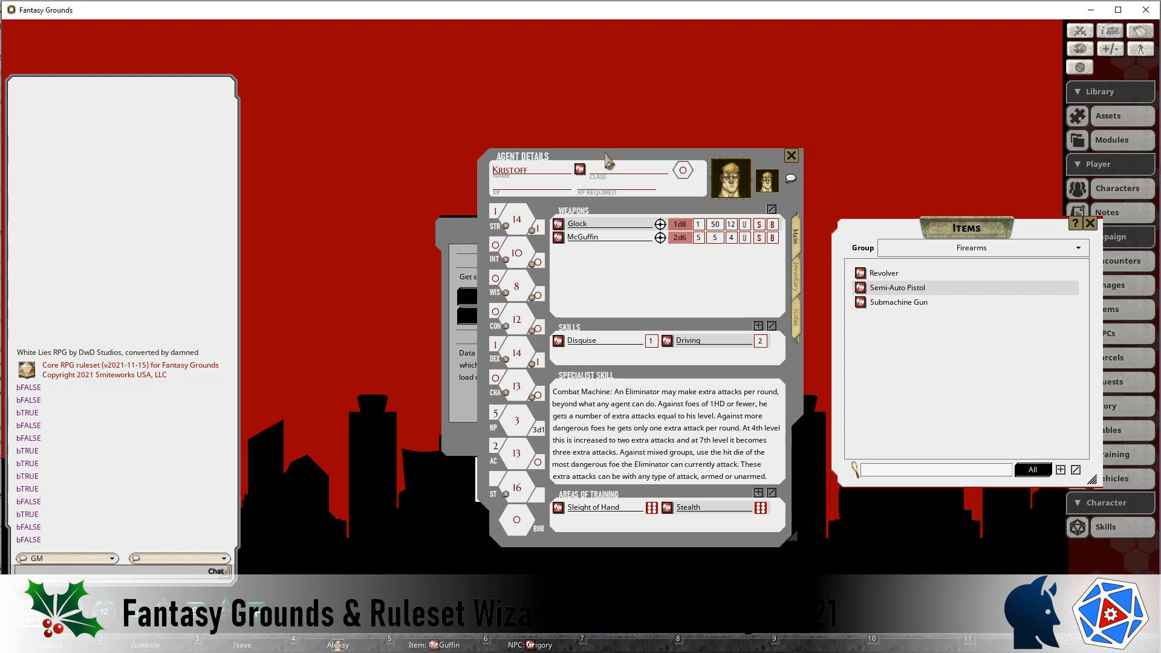
pyautogui.moveTo(607, 160); pyautogui.dragTo(756, 144)
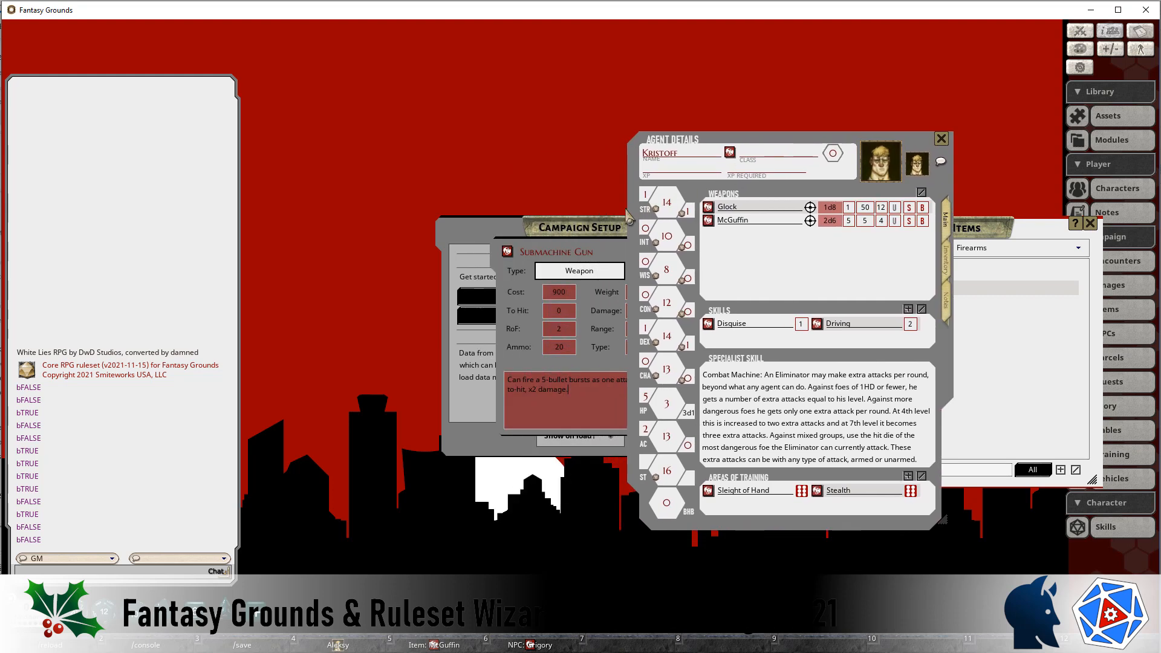
pyautogui.click(565, 251)
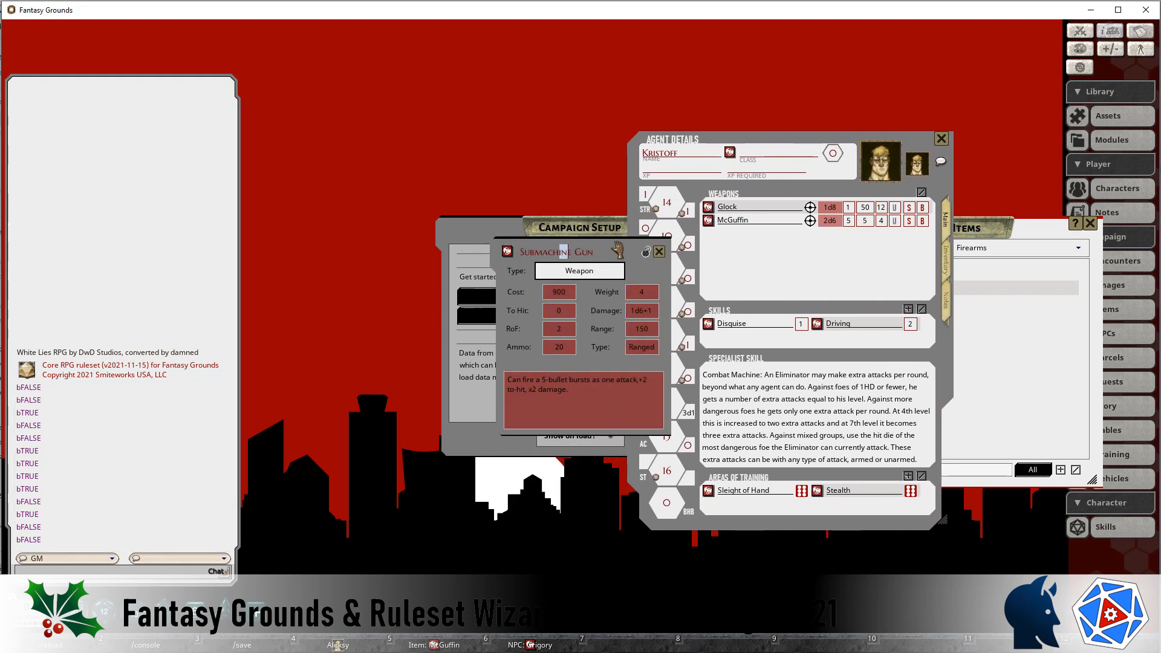
pyautogui.moveTo(608, 247); pyautogui.dragTo(534, 288)
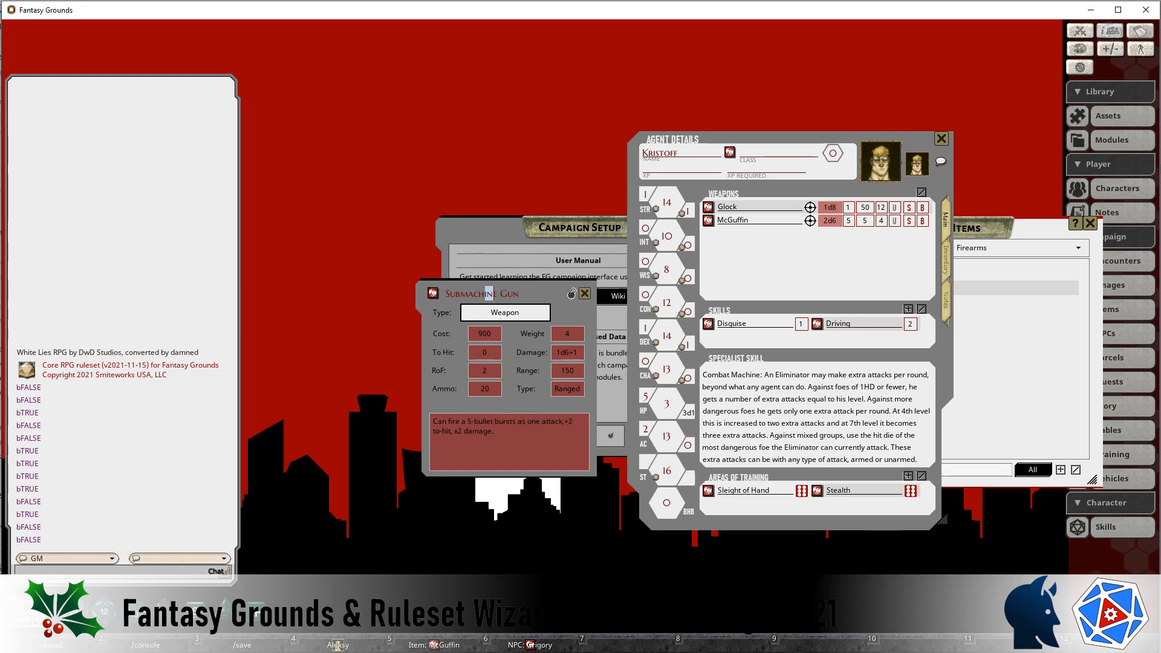
# Switch to Ruleset Wizard and set the item window's height and minimum height to 390.
pyautogui.hotkey('alt', 'Tab')
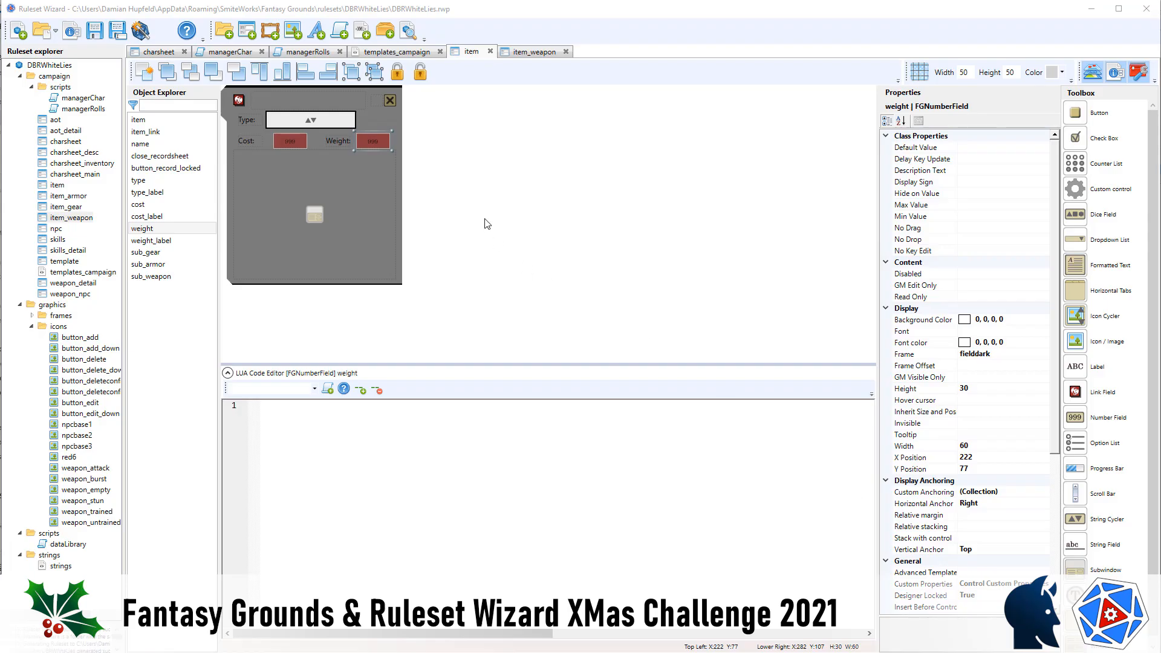
pyautogui.click(482, 236)
pyautogui.click(403, 285)
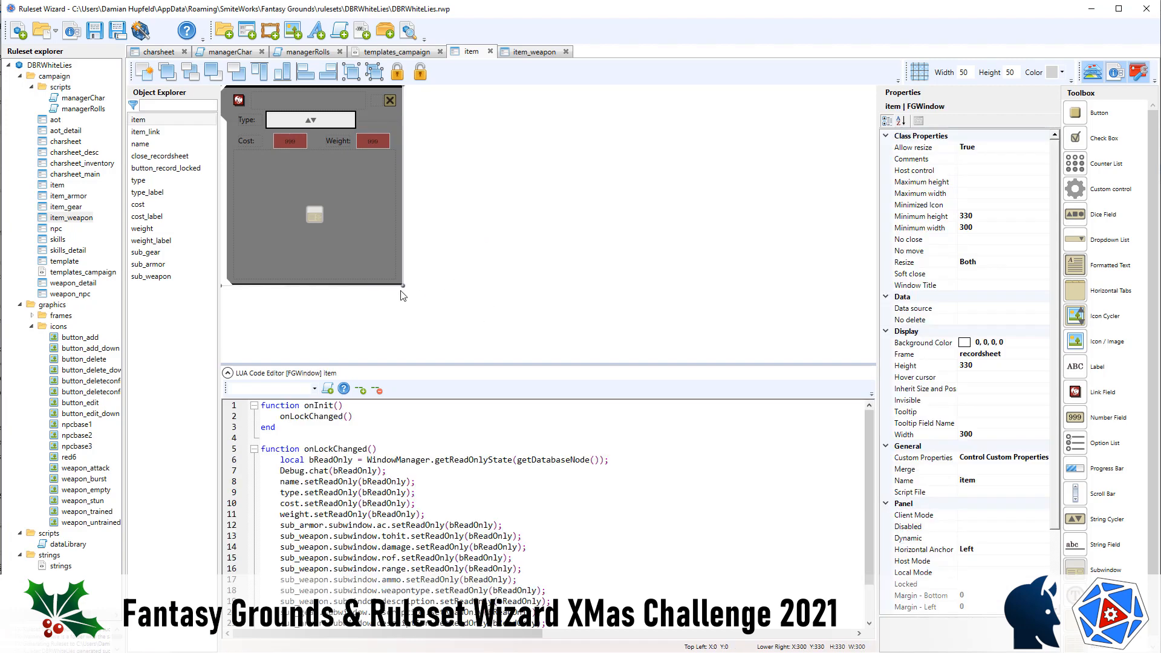
pyautogui.click(984, 367)
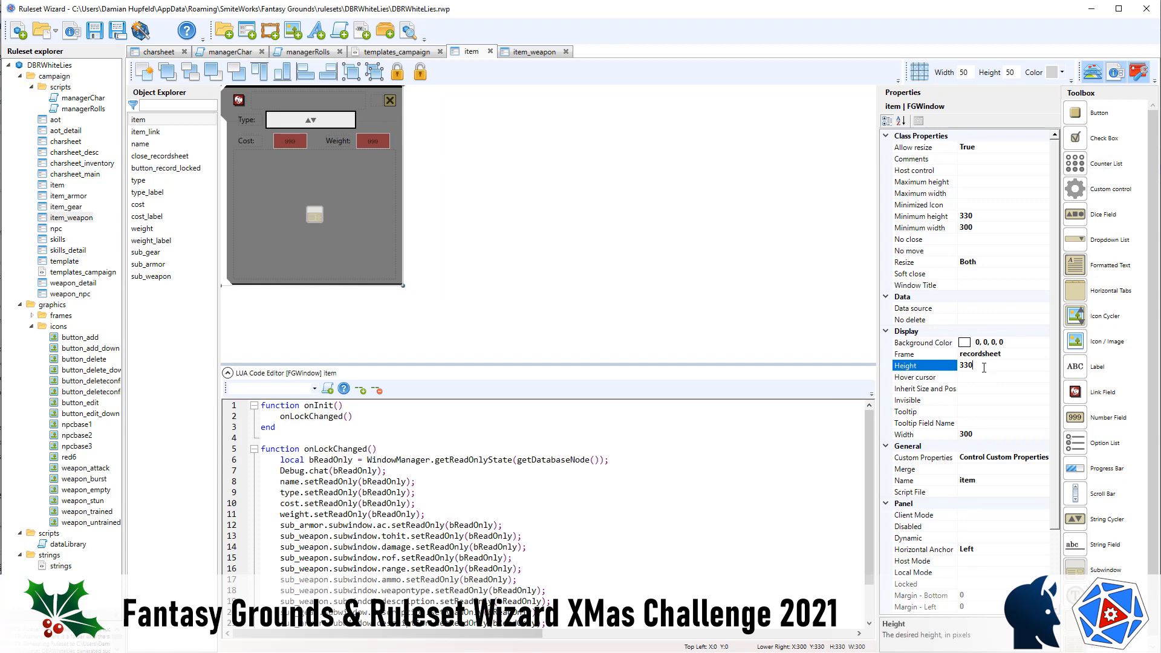
pyautogui.write('390')
pyautogui.press('Return')
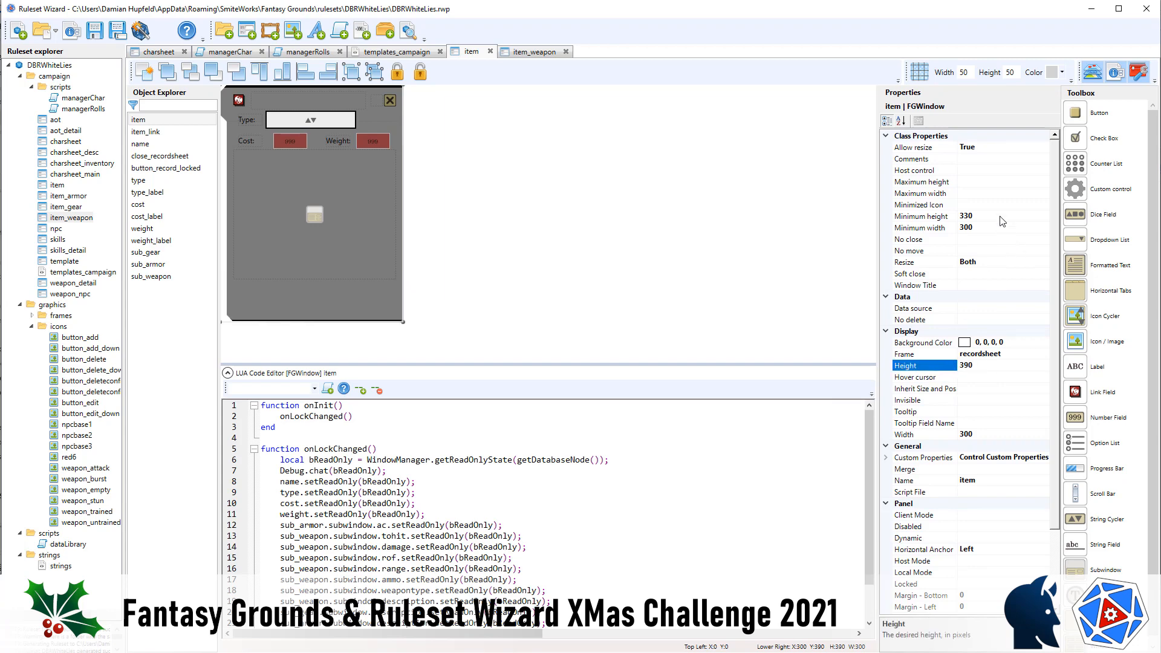
pyautogui.click(982, 218)
pyautogui.write('390')
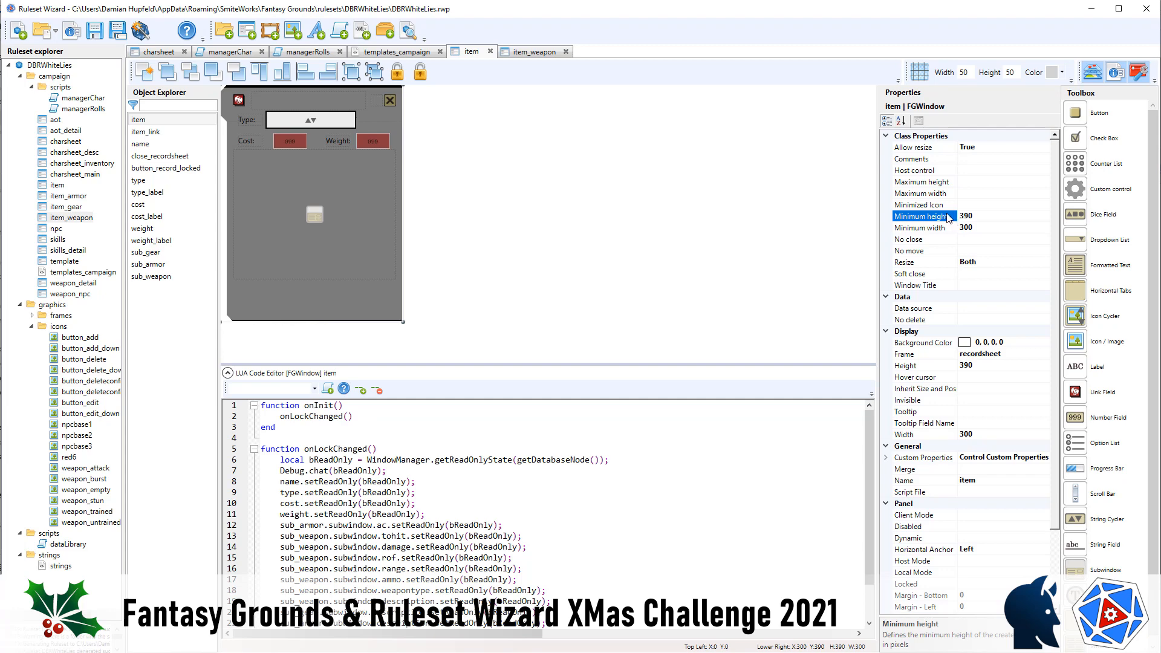
# Set the height of the item window's sub_weapon subwindow to 275.
pyautogui.click(301, 275)
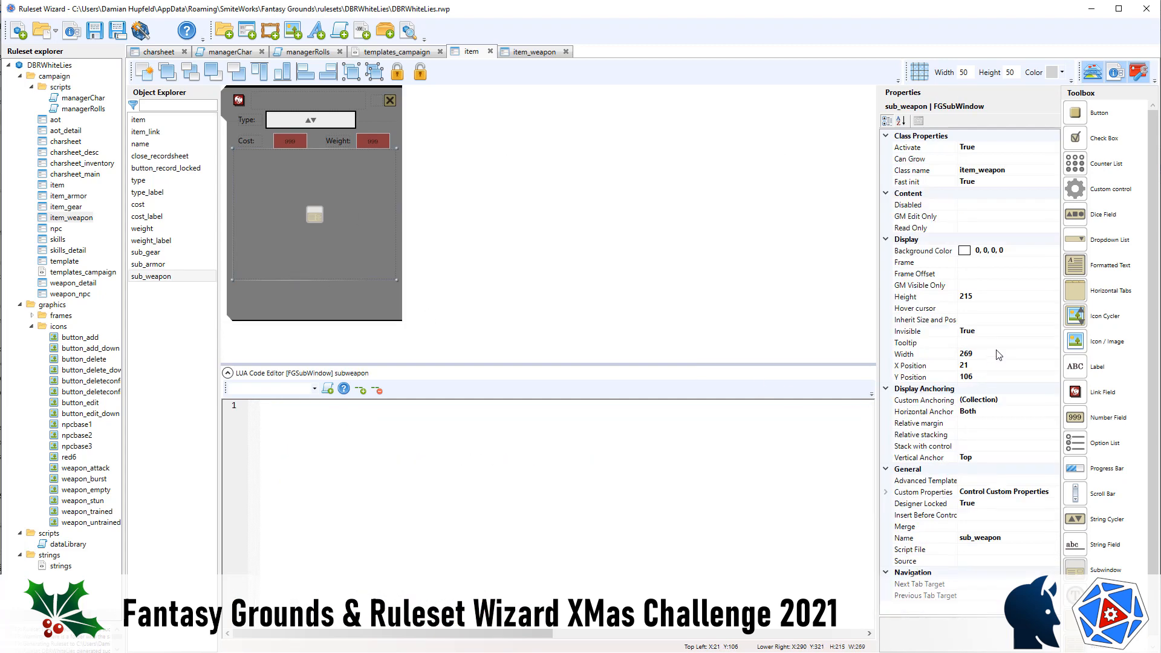
pyautogui.click(992, 298)
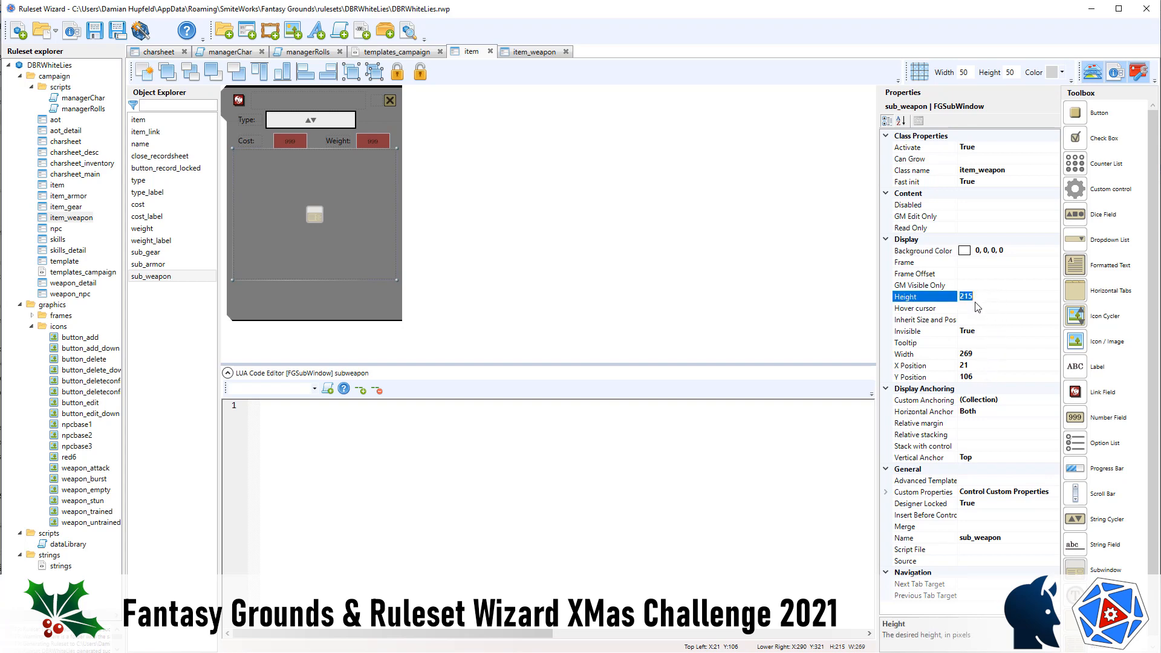
pyautogui.write('275')
pyautogui.press('Return')
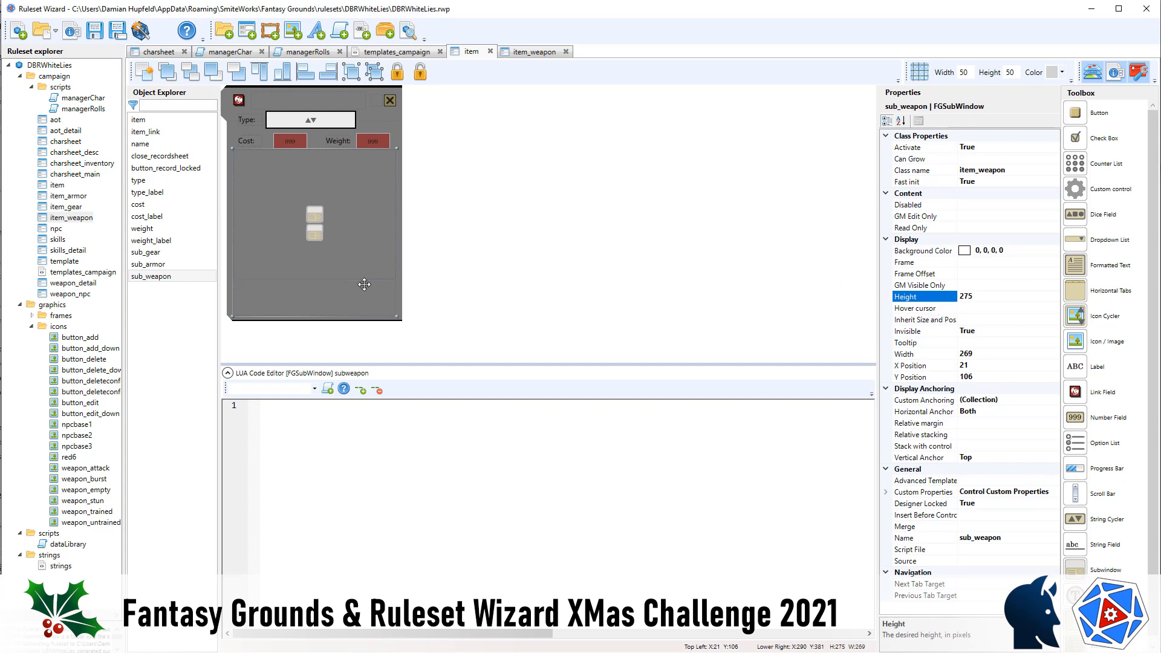
# Set the height of the item window's sub_armor subwindow to 275.
pyautogui.click(182, 265)
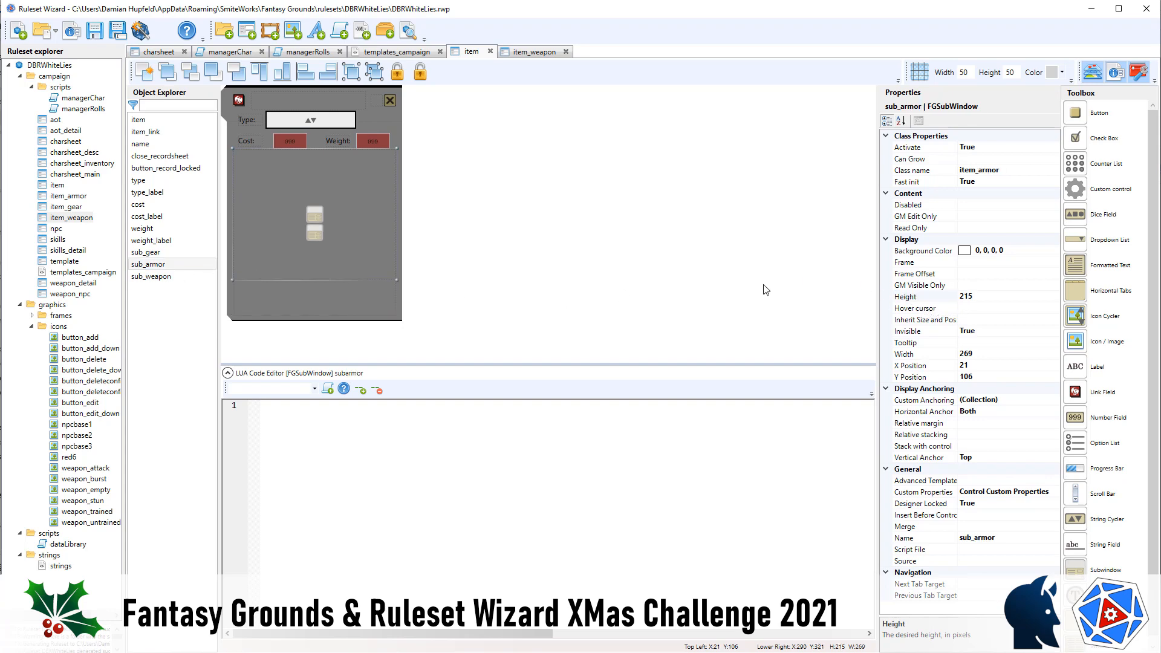
pyautogui.click(980, 297)
pyautogui.press('BackSpace')
pyautogui.press('BackSpace')
pyautogui.write('75')
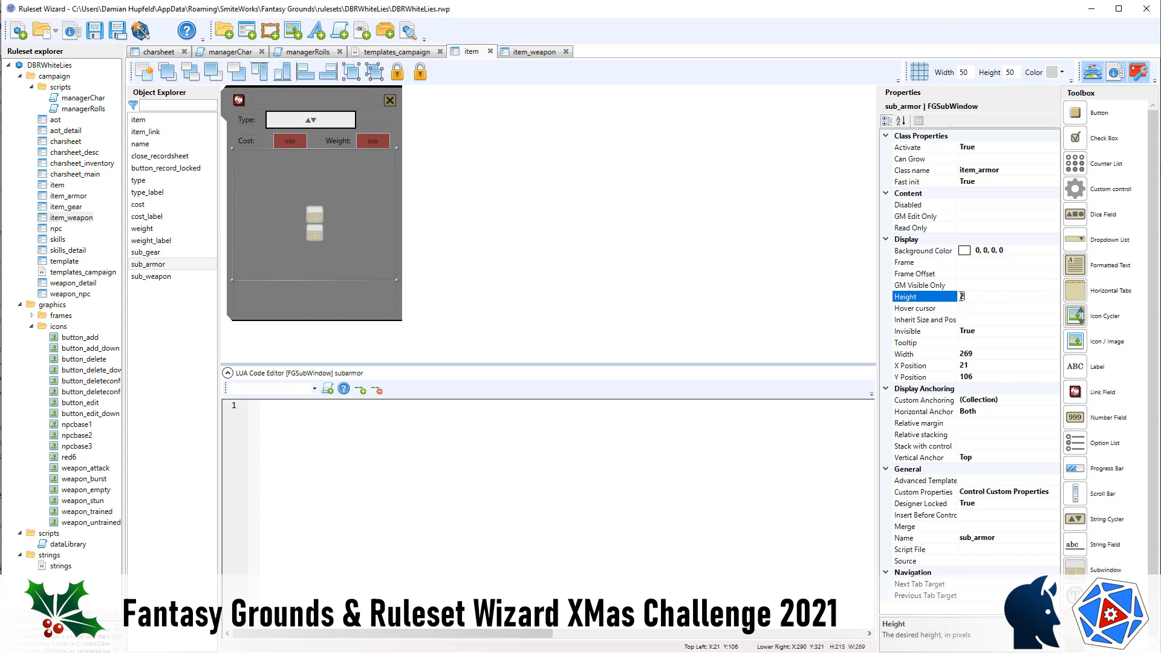
pyautogui.press('Return')
# Set the height of the item window's sub_gear subwindow to 275 and clear the selection.
pyautogui.click(170, 253)
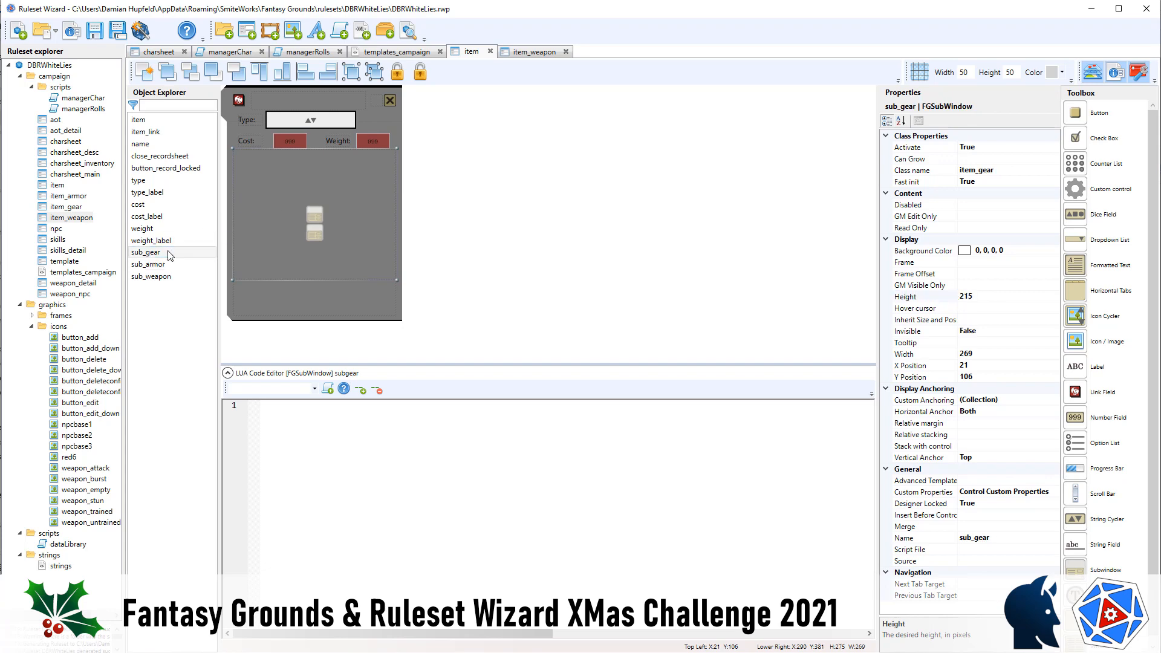
pyautogui.click(984, 297)
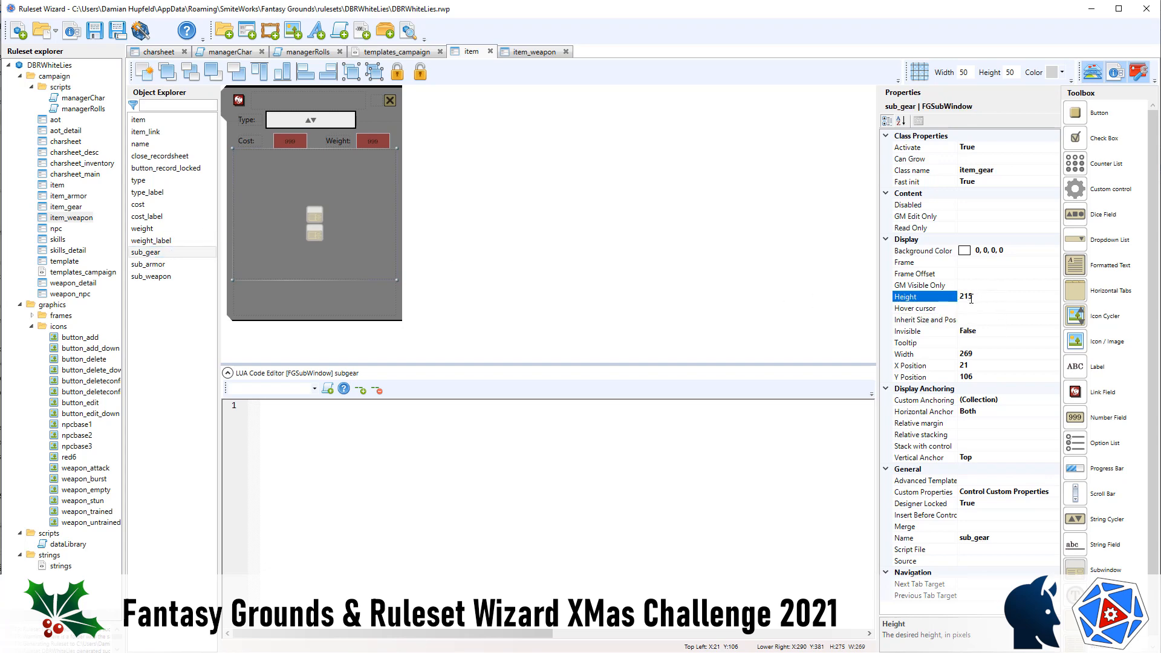
pyautogui.press('BackSpace')
pyautogui.press('BackSpace')
pyautogui.write('75')
pyautogui.press('Return')
pyautogui.click(533, 245)
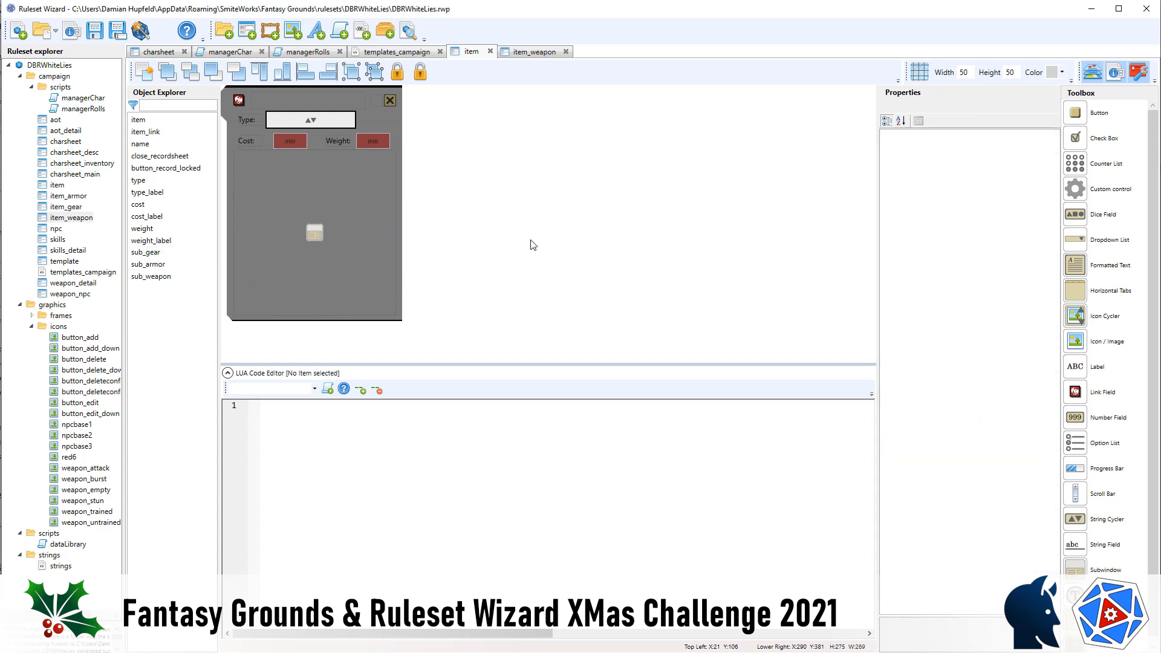
# Set the height of the item_weapon window to 275.
pyautogui.click(545, 53)
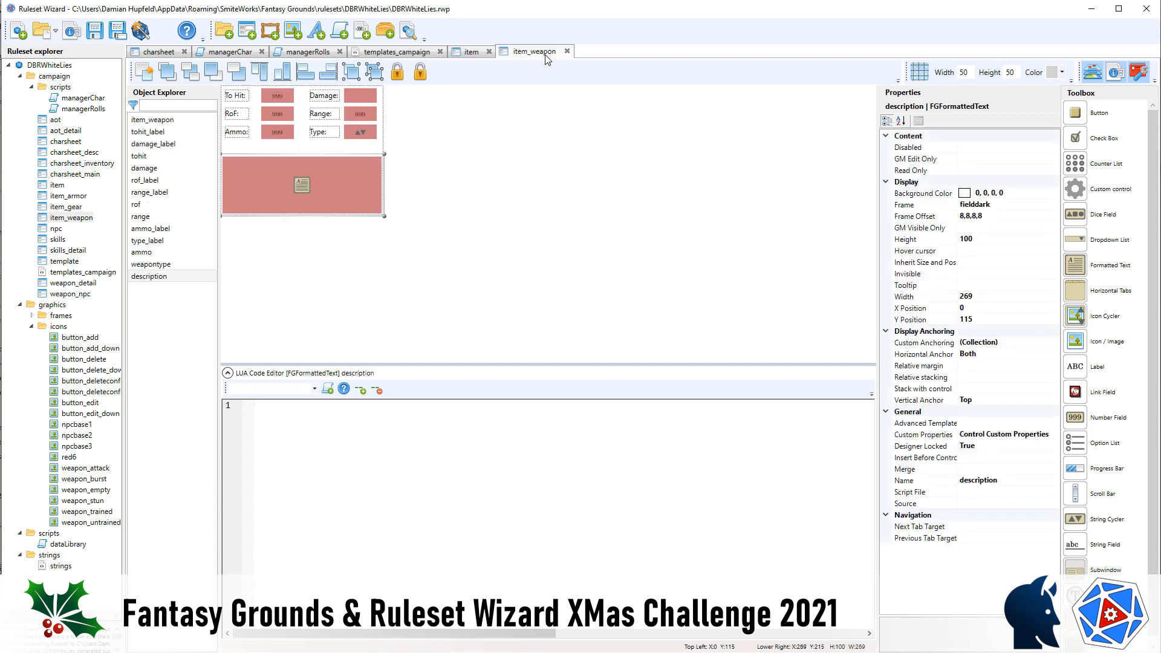
pyautogui.click(410, 225)
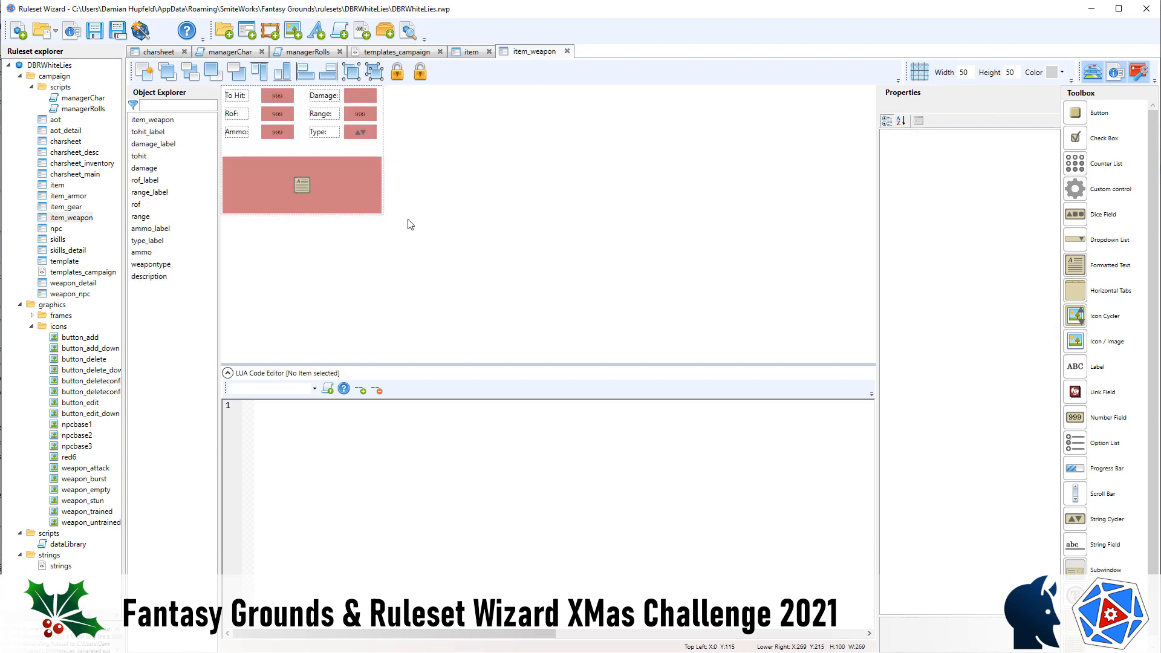
pyautogui.click(381, 150)
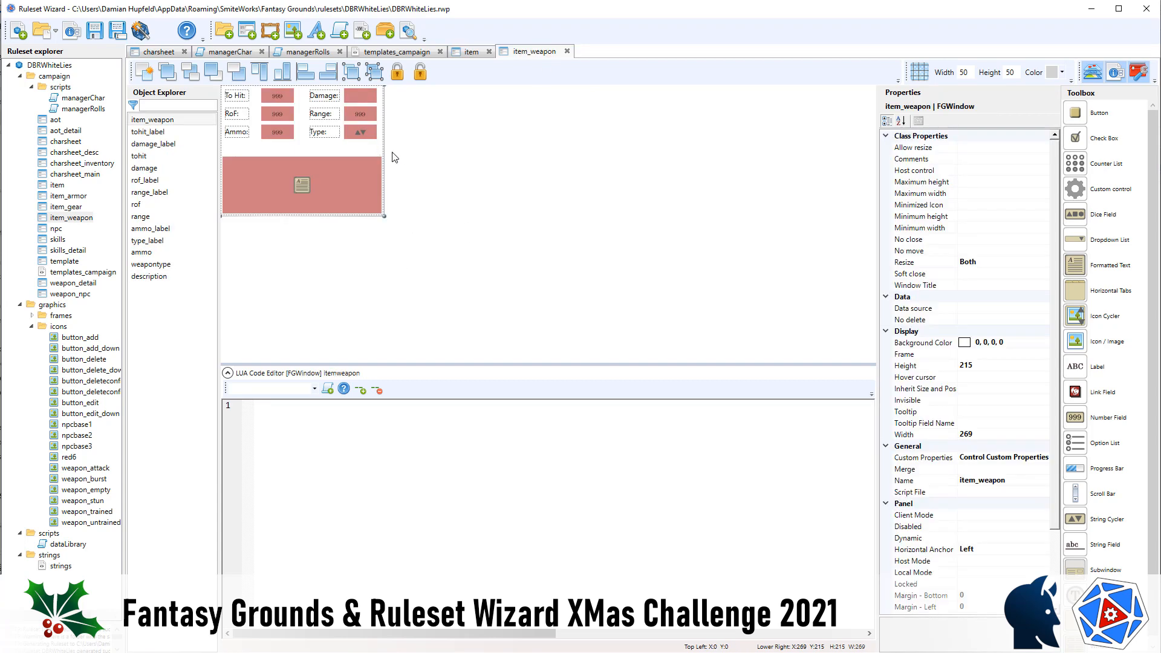
pyautogui.click(992, 365)
pyautogui.write('275')
pyautogui.press('Return')
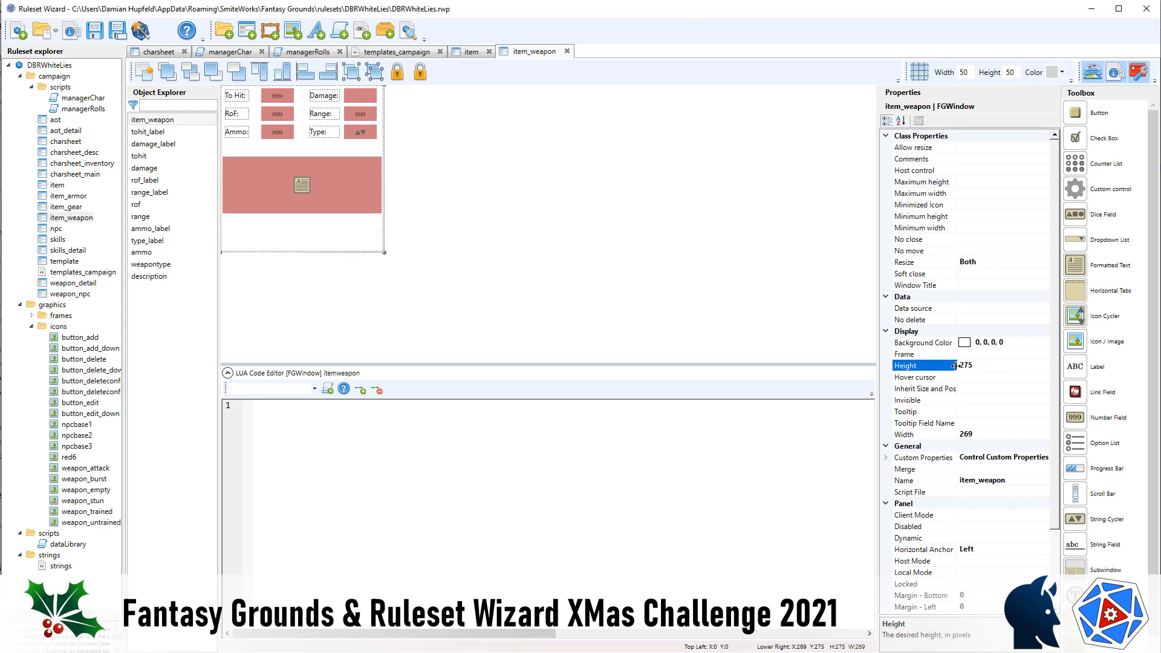
# Unlock the description field in item_weapon and move it down to Y position 165.
pyautogui.click(478, 256)
pyautogui.moveTo(449, 309); pyautogui.dragTo(204, 155)
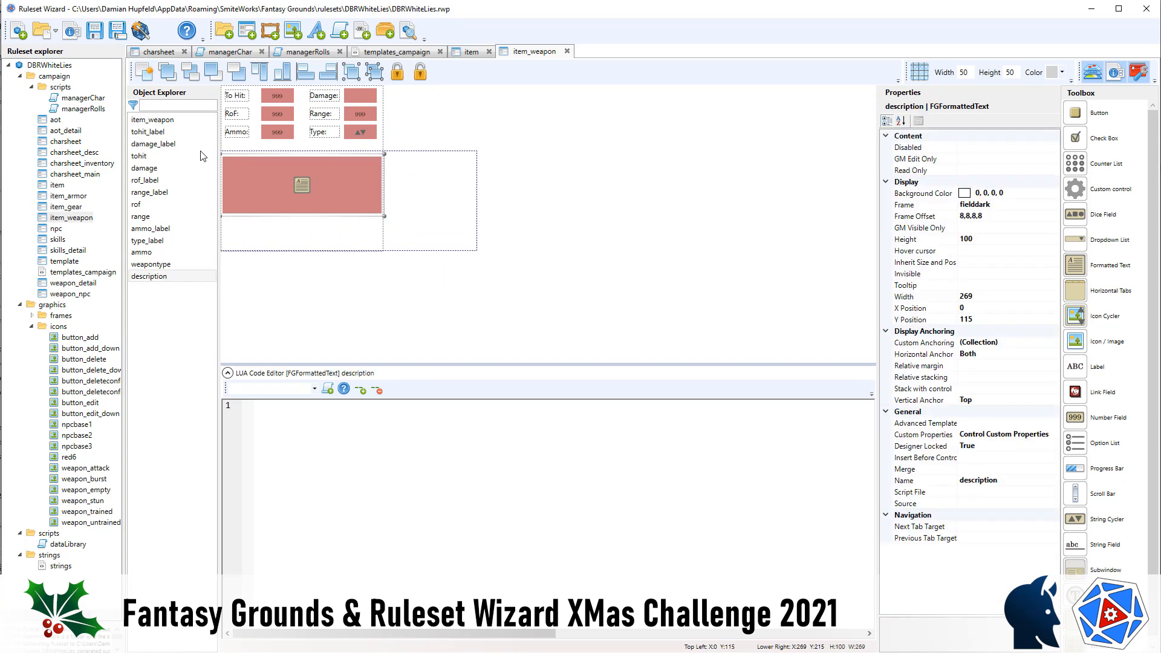
pyautogui.click(422, 74)
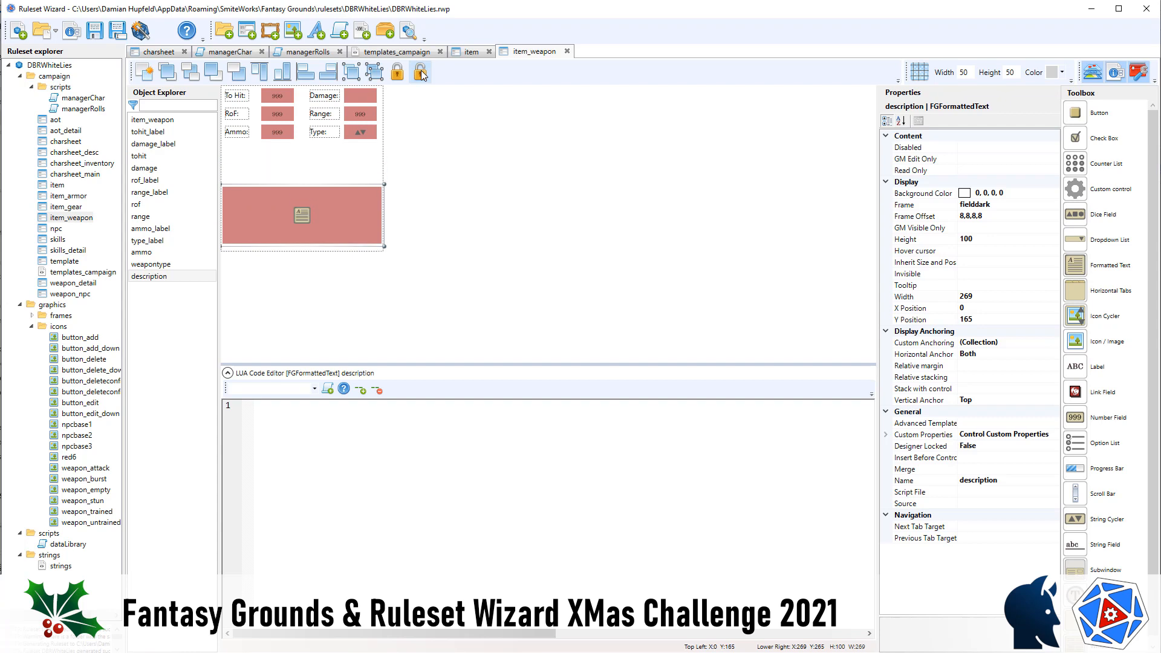
# Move the description field in item_weapon down to Y position 173 and clear the selection.
pyautogui.press('Down')
pyautogui.press('Down')
pyautogui.press('Down')
pyautogui.press('Down')
pyautogui.press('Down')
pyautogui.press('Down')
pyautogui.press('Down')
pyautogui.press('Down')
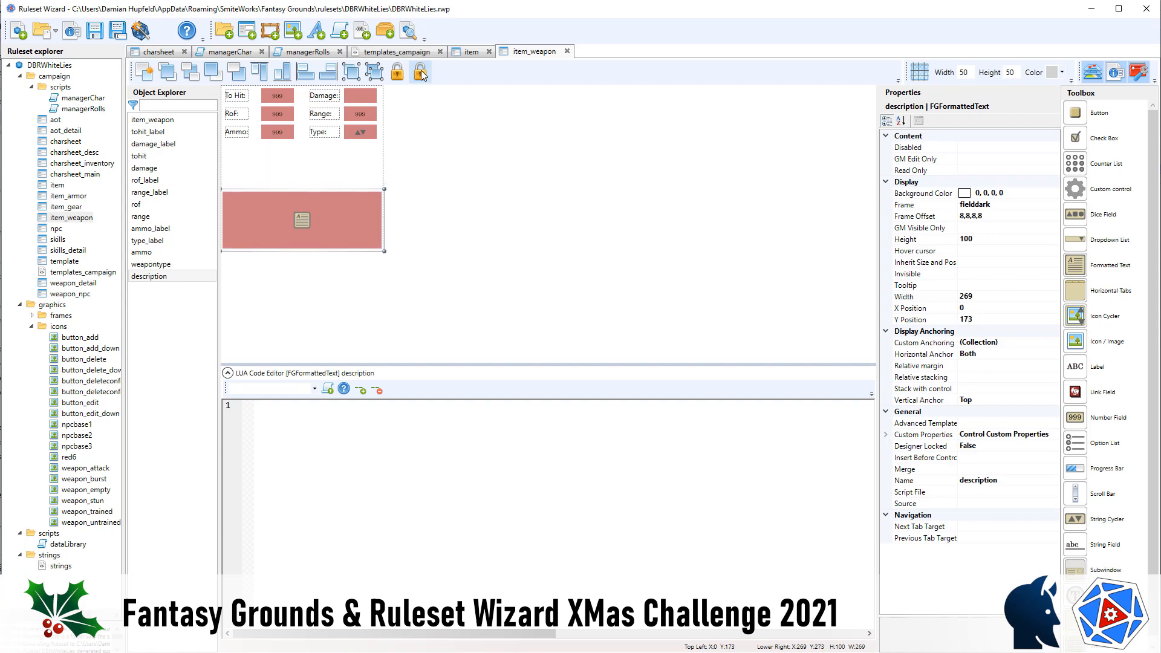
pyautogui.click(438, 171)
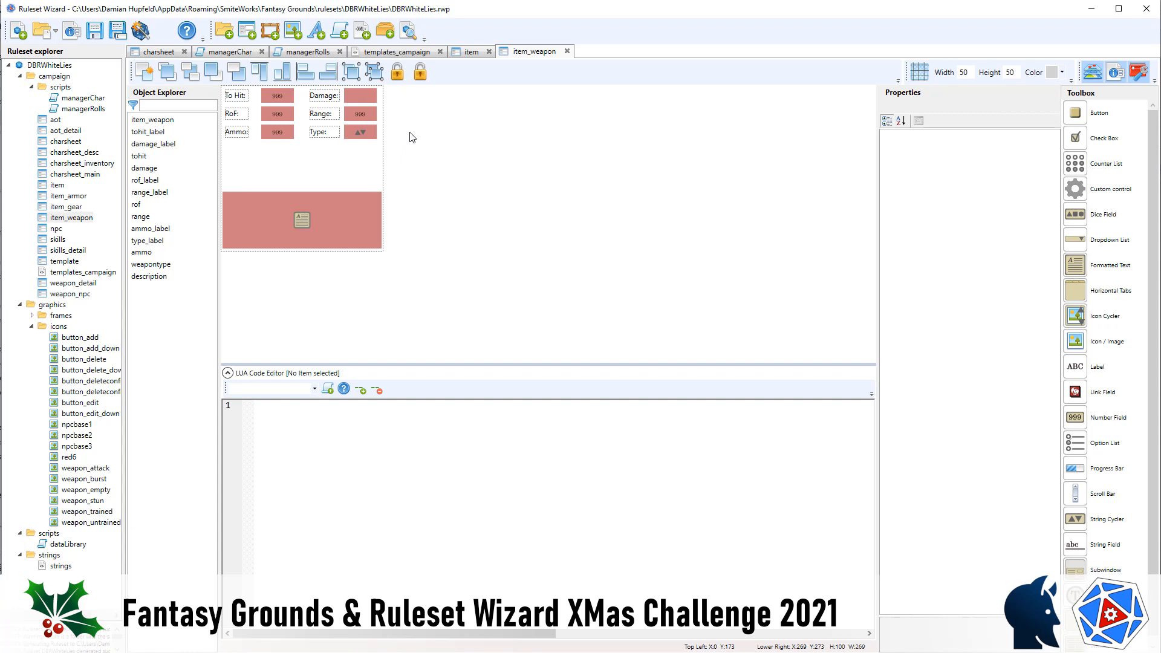
# Duplicate the Ammo label and place the copy directly below it at X position 7, Y position 97.
pyautogui.click(241, 134)
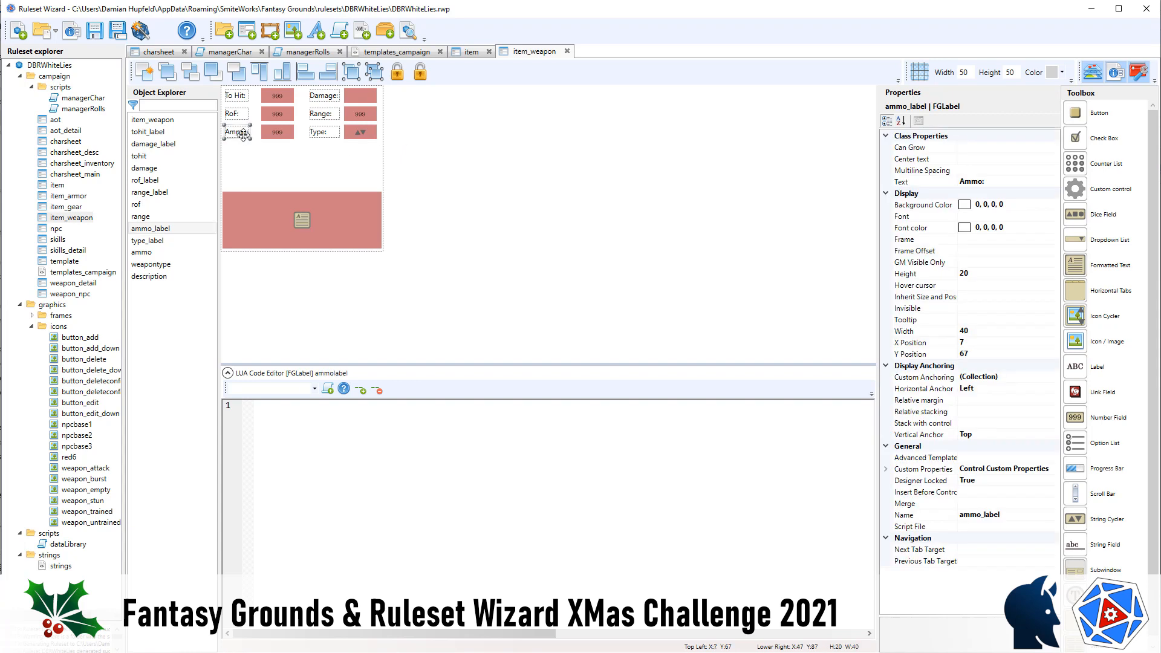
pyautogui.hotkey('ctrl', 'c')
pyautogui.hotkey('ctrl', 'v')
pyautogui.press('Down')
pyautogui.press('Down')
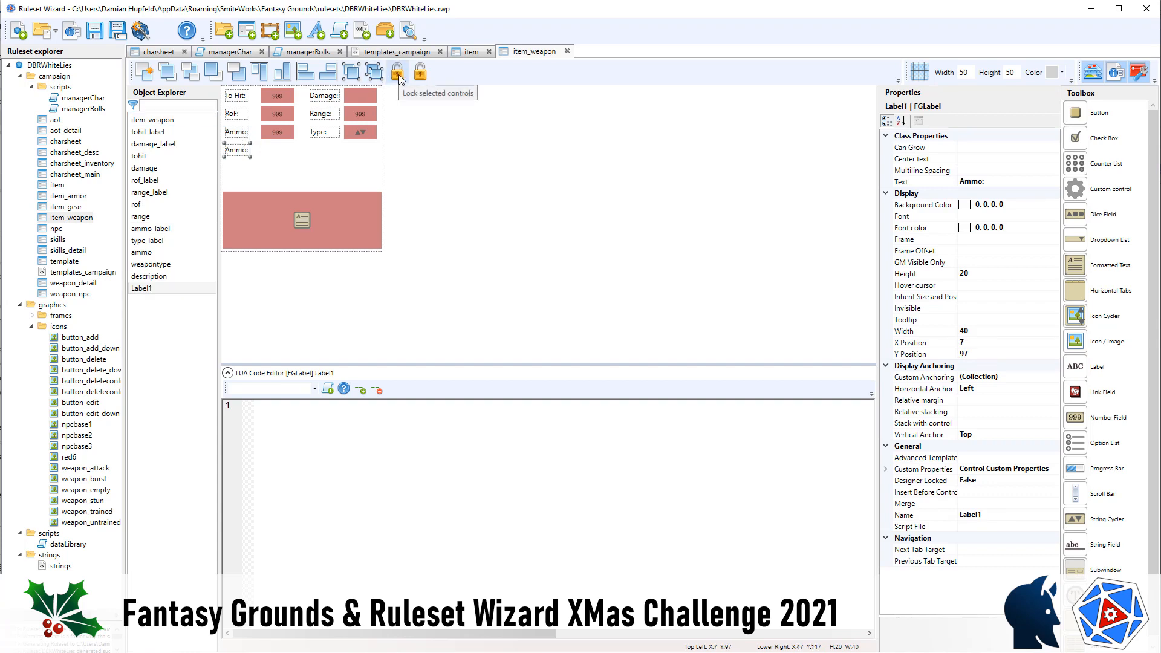
# Change the duplicated label's text to Burst, without a colon.
pyautogui.click(1009, 181)
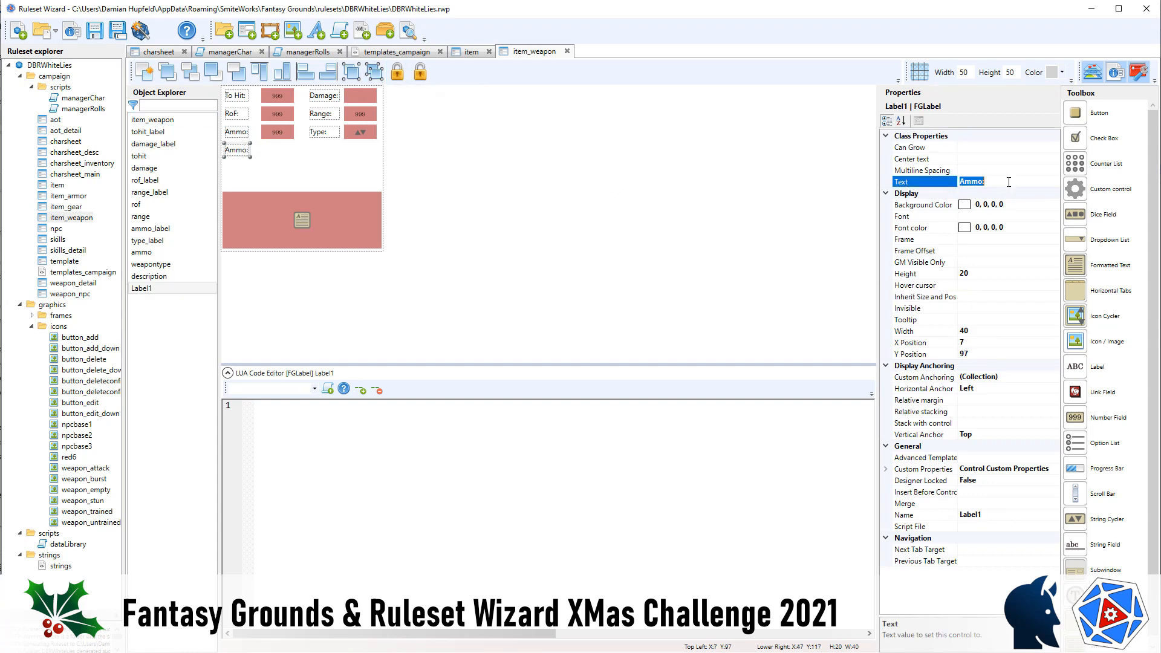
pyautogui.write('Can Bu')
pyautogui.press('BackSpace')
pyautogui.press('BackSpace')
pyautogui.press('BackSpace')
pyautogui.press('BackSpace')
pyautogui.press('BackSpace')
pyautogui.press('BackSpace')
pyautogui.write('Burst')
# Remove the trailing colon from the To Hit and Damage label texts.
pyautogui.click(238, 97)
pyautogui.click(1030, 182)
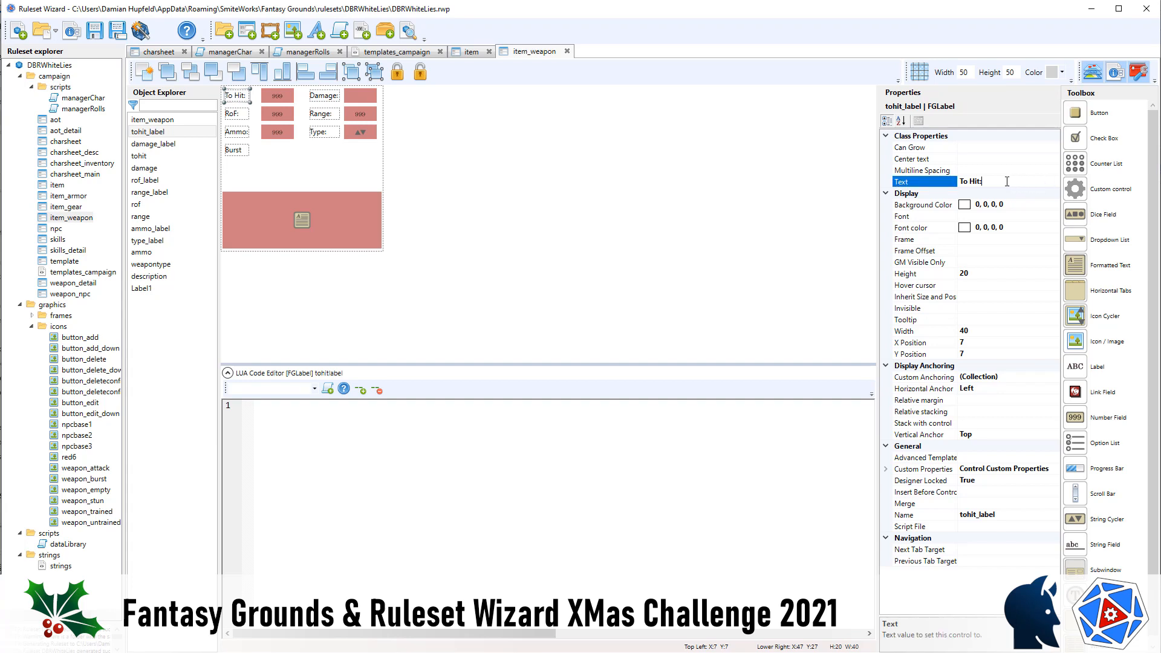
pyautogui.press('BackSpace')
pyautogui.click(327, 97)
pyautogui.click(1010, 181)
pyautogui.press('BackSpace')
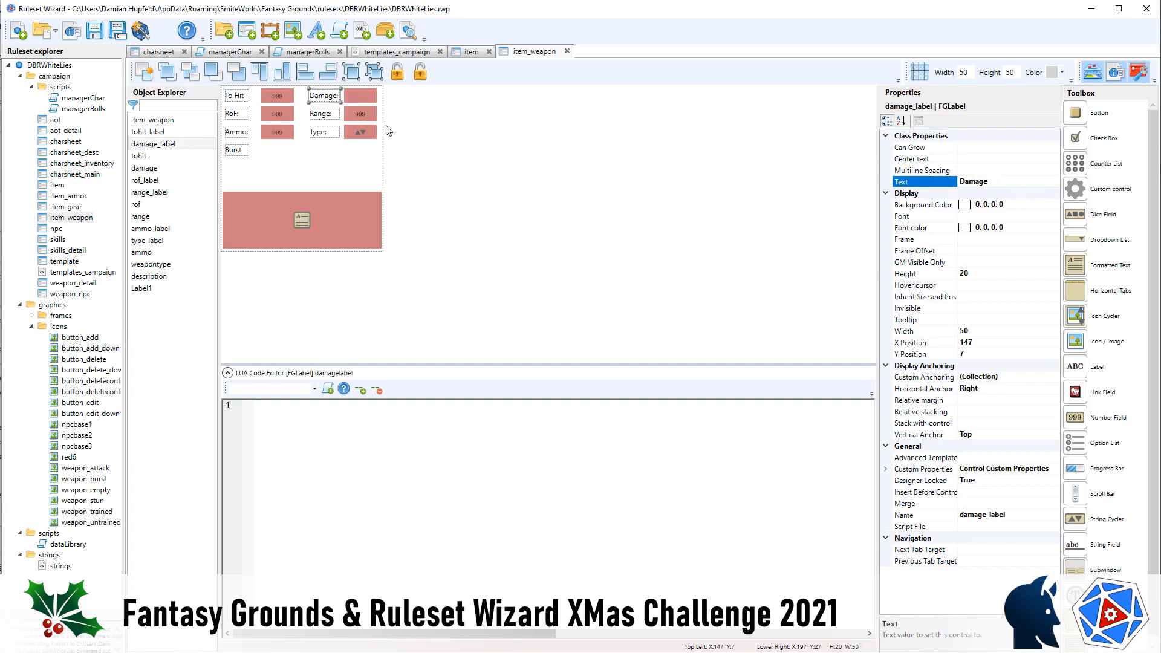
# Remove the trailing colon from the Range and Type label texts.
pyautogui.click(323, 113)
pyautogui.click(998, 183)
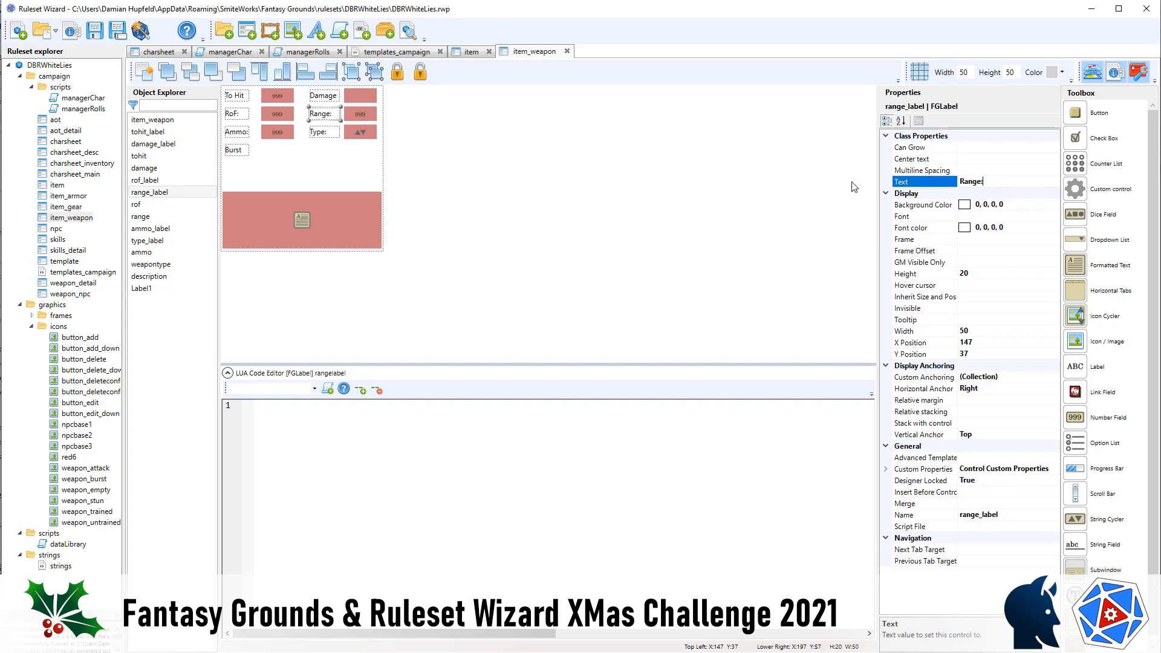
pyautogui.press('BackSpace')
pyautogui.click(323, 132)
pyautogui.click(993, 183)
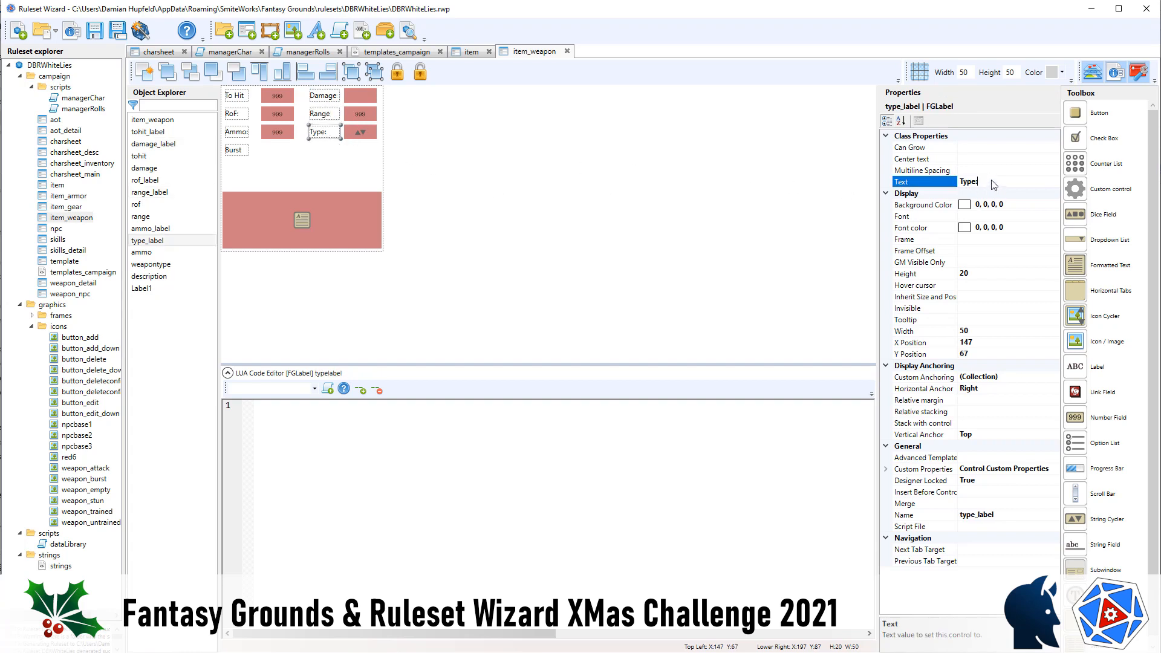
pyautogui.press('BackSpace')
# Remove the trailing colon from the Ammo and RoF label texts and clear the selection.
pyautogui.click(239, 131)
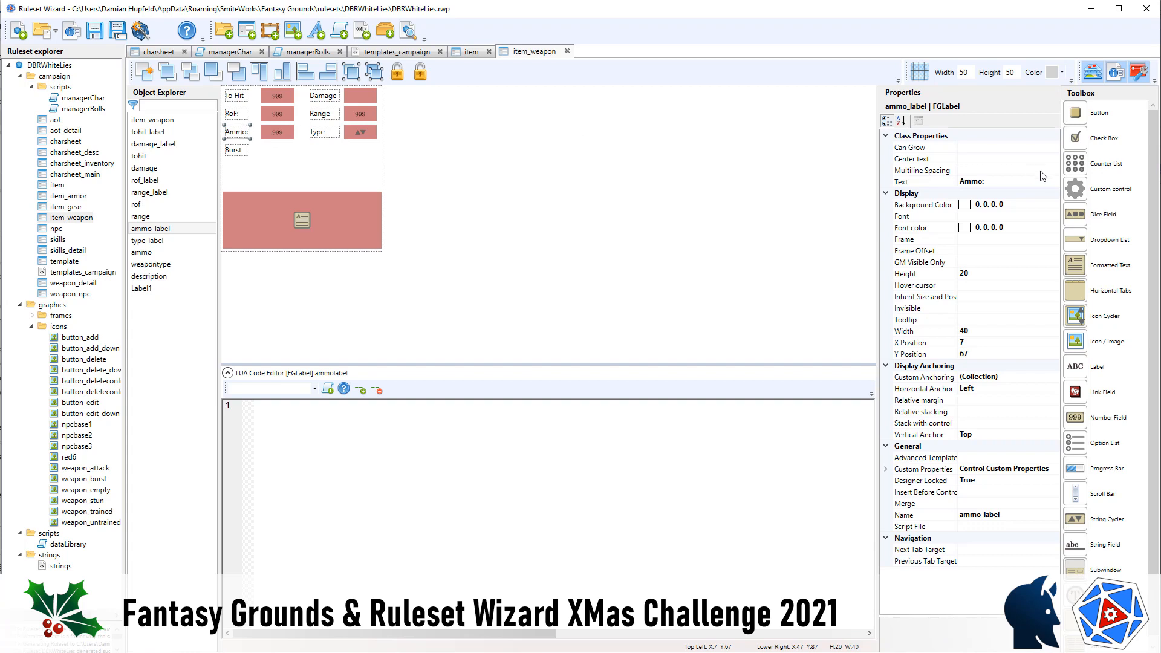
pyautogui.click(1028, 183)
pyautogui.press('BackSpace')
pyautogui.click(236, 113)
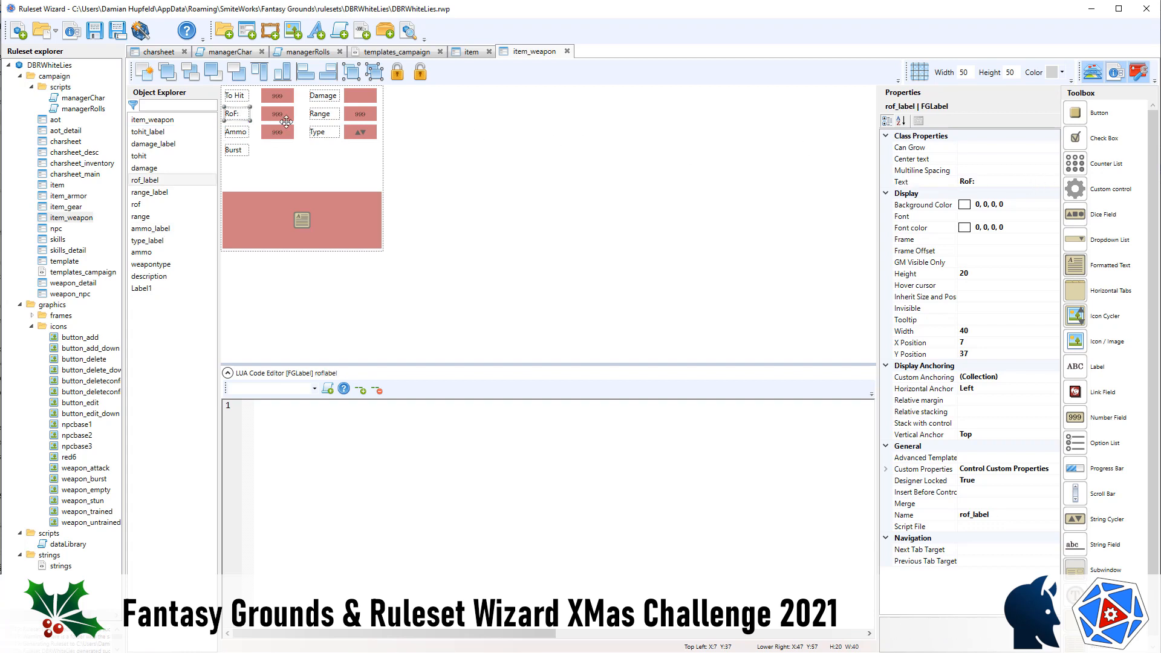
pyautogui.click(984, 182)
pyautogui.press('BackSpace')
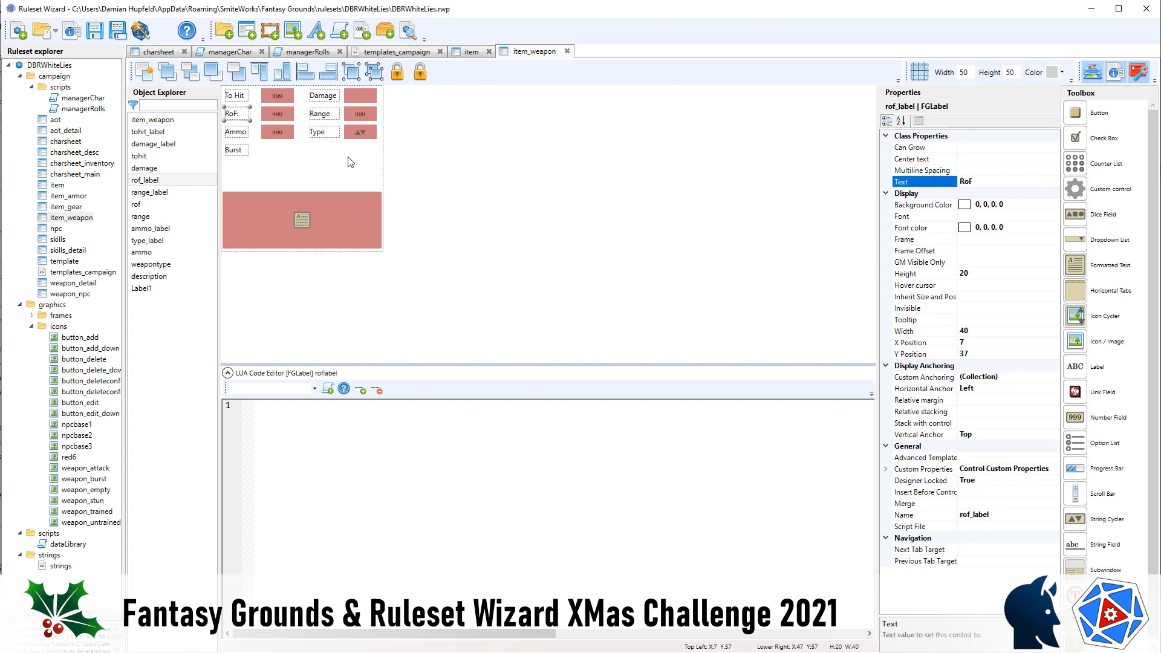
pyautogui.click(467, 171)
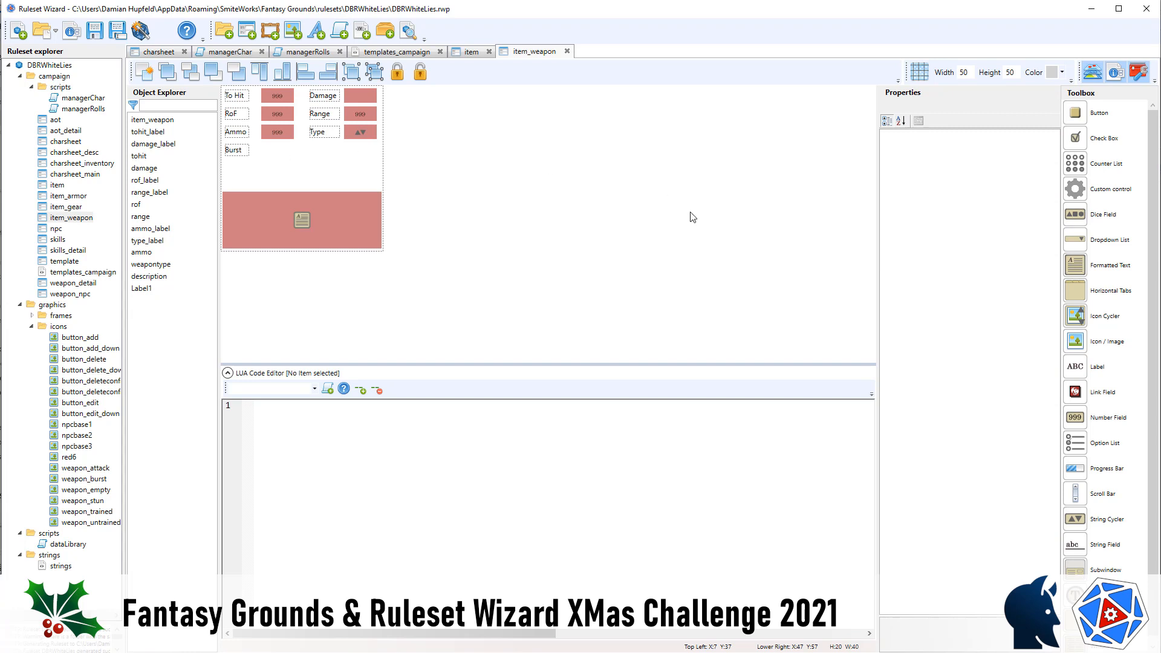
# Place a check box beside the Burst label, centred below the ammo field at about X position 82.
pyautogui.click(1077, 143)
pyautogui.moveTo(1078, 138); pyautogui.dragTo(282, 135)
pyautogui.click(282, 134)
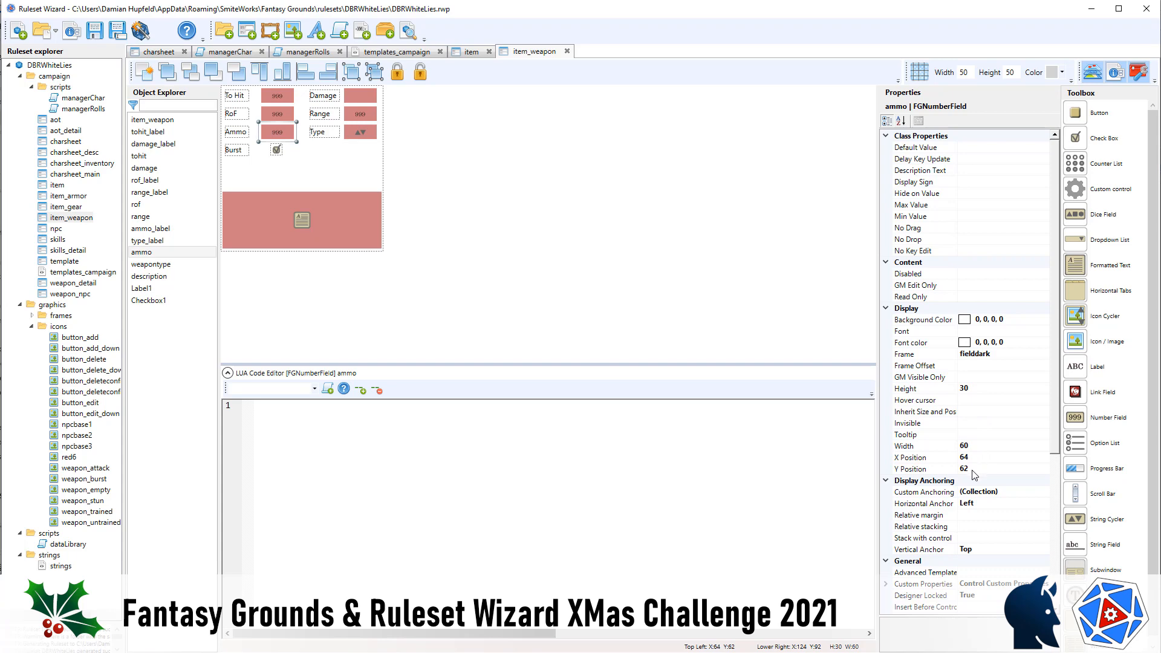
pyautogui.click(277, 149)
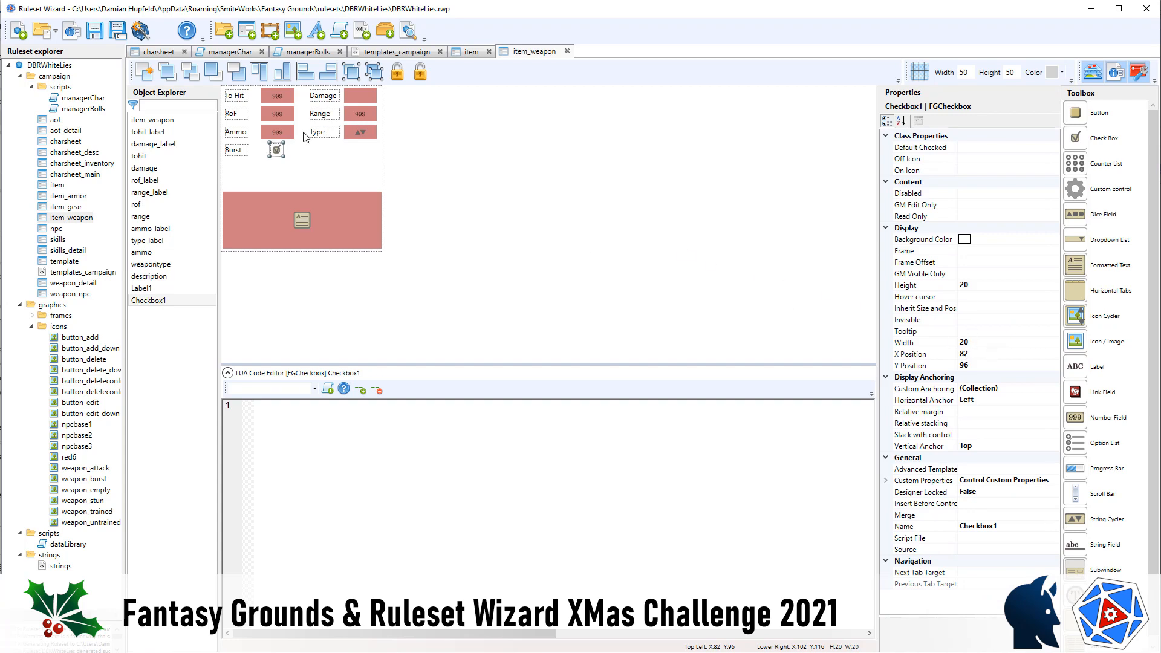
# Compare the check box's position with the ammo field, set its Y position to 97 and lock it.
pyautogui.click(285, 132)
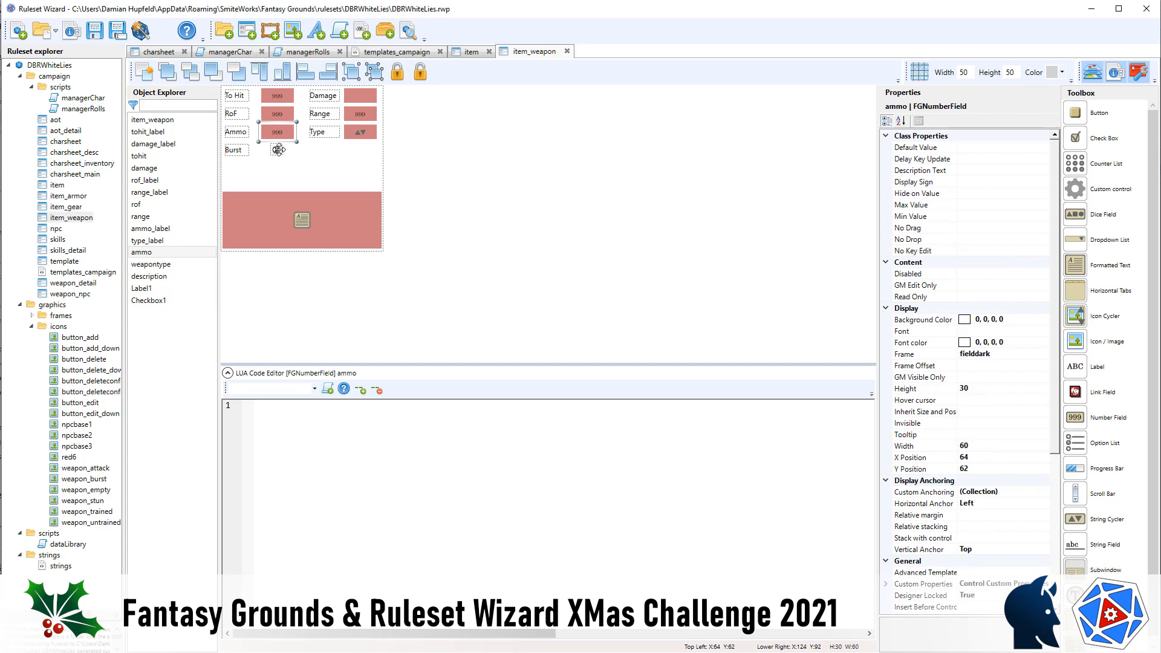
pyautogui.click(279, 150)
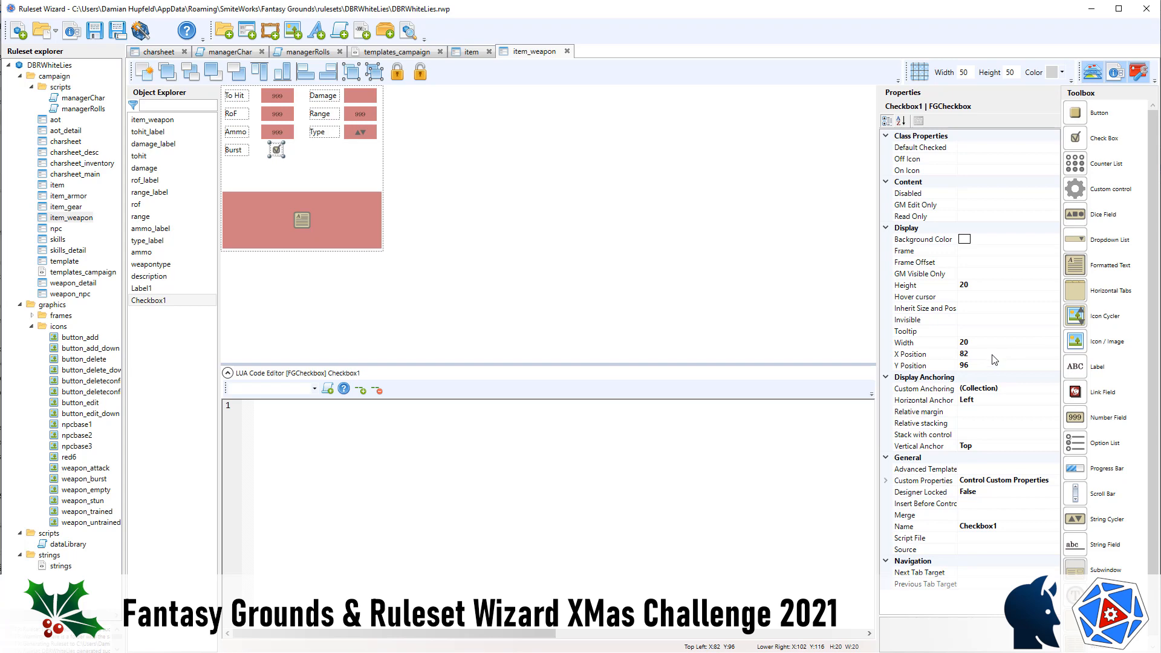
pyautogui.click(282, 129)
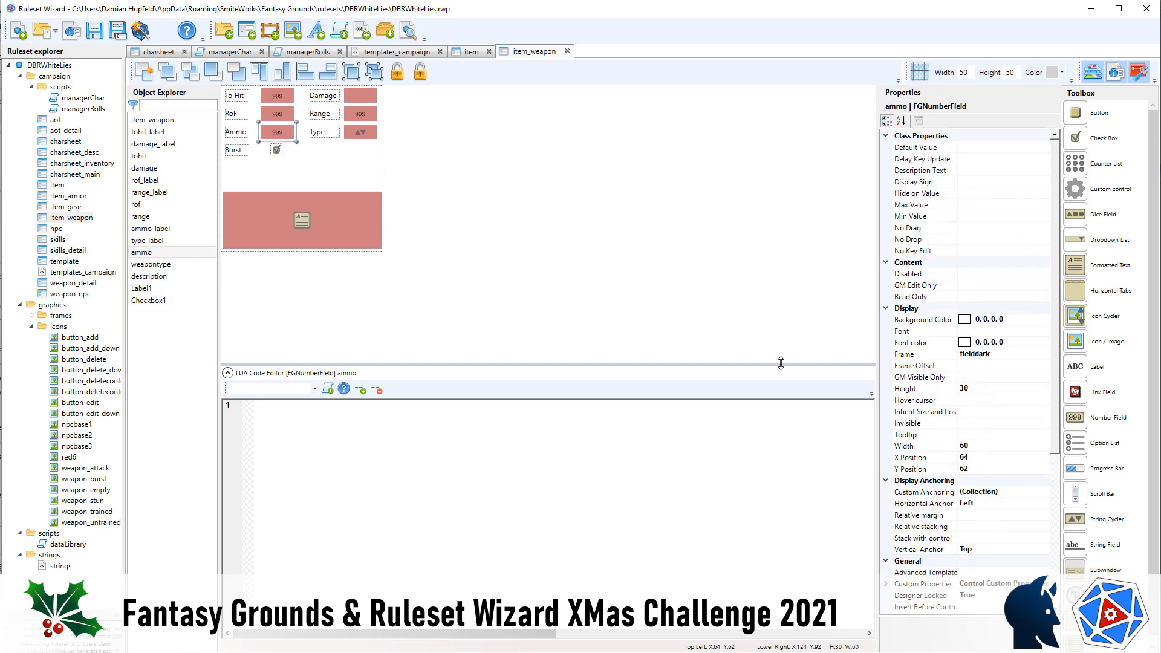
pyautogui.click(279, 149)
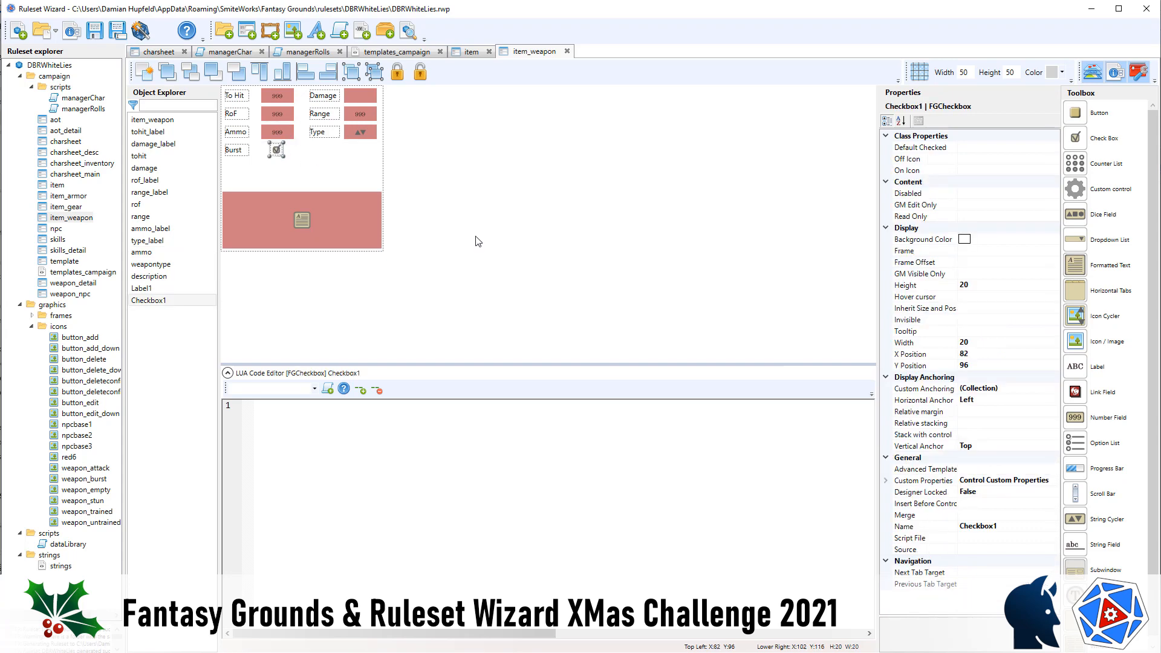
pyautogui.click(990, 366)
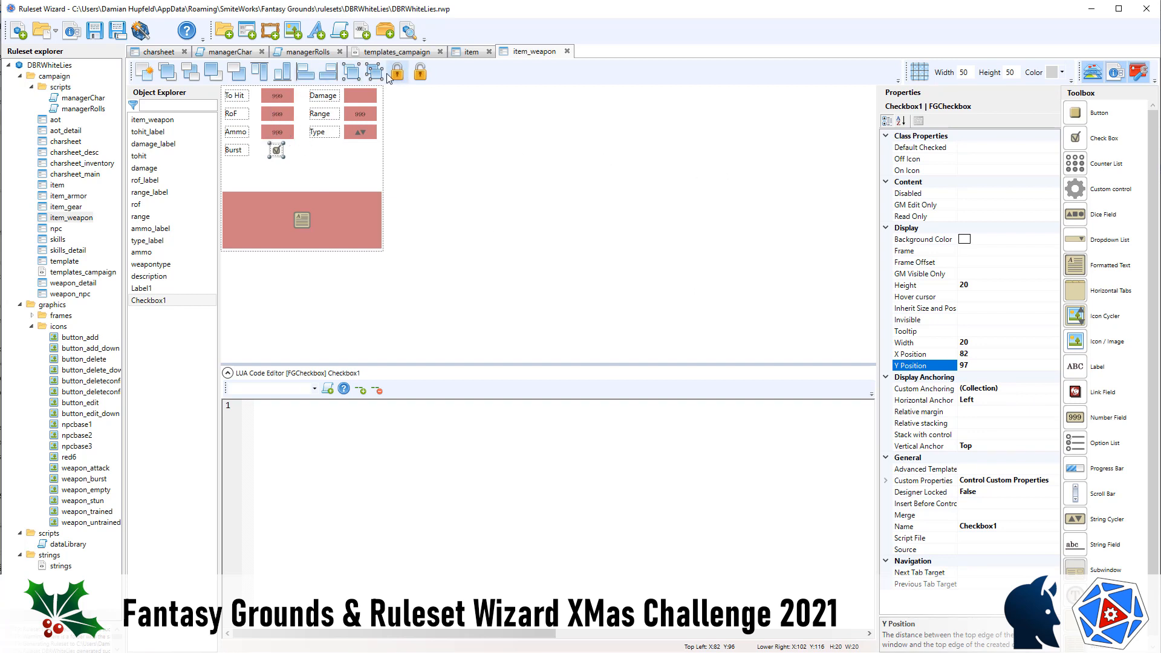
pyautogui.click(417, 72)
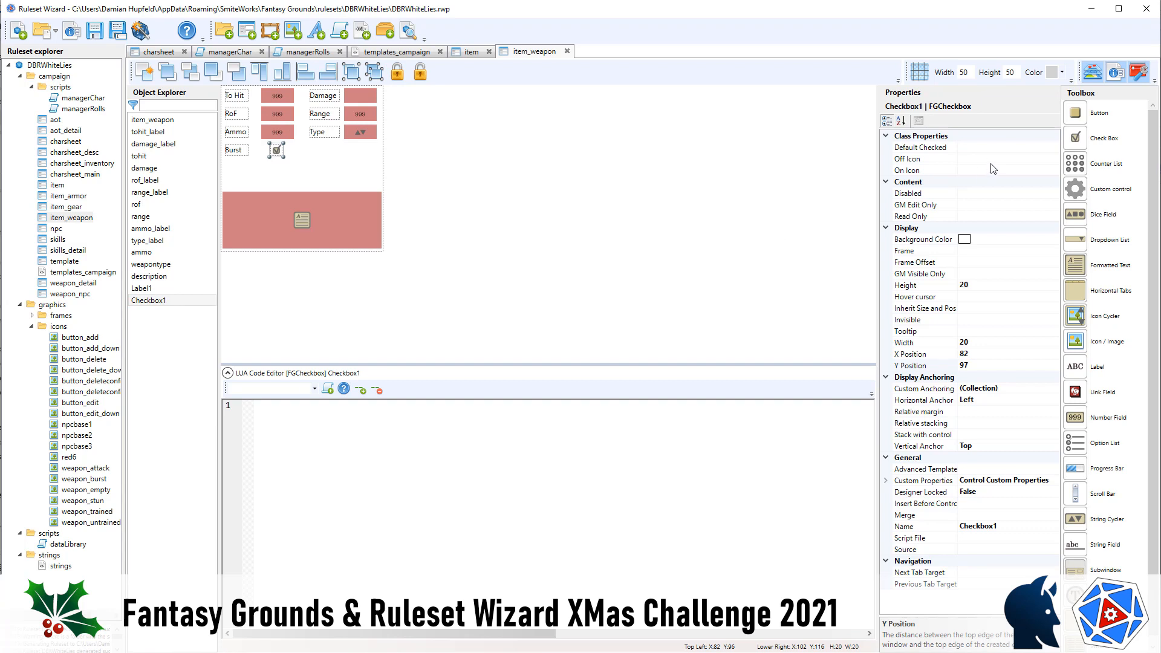
# Name the new check box burst and clear the selection.
pyautogui.click(1022, 526)
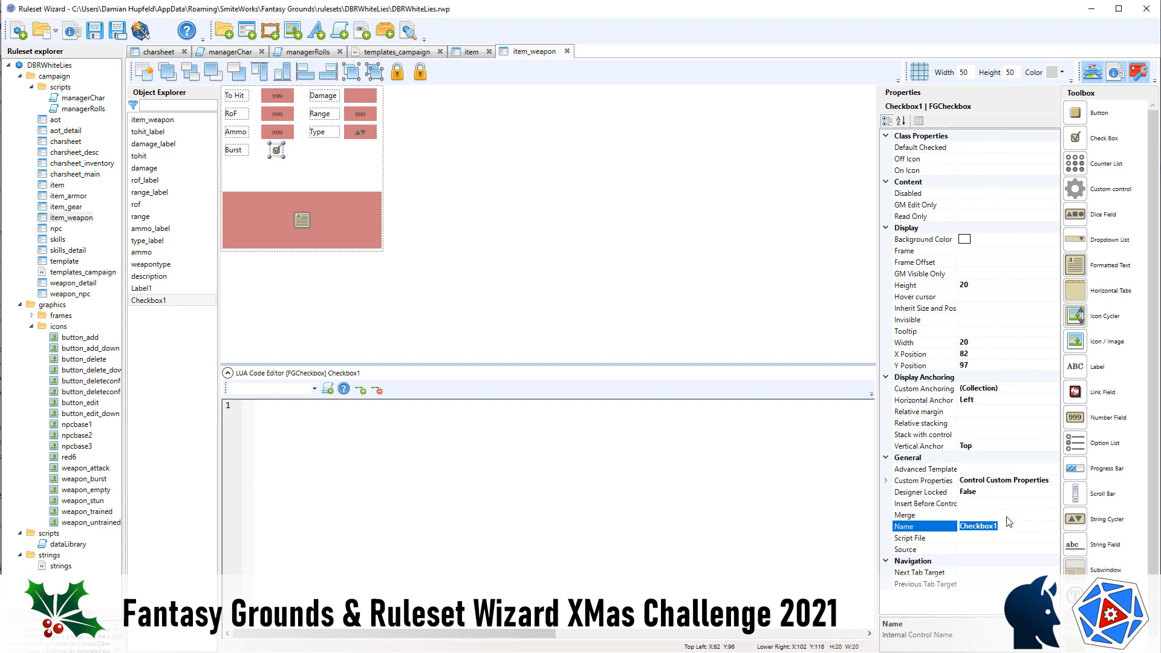
pyautogui.write('burst')
pyautogui.click(984, 147)
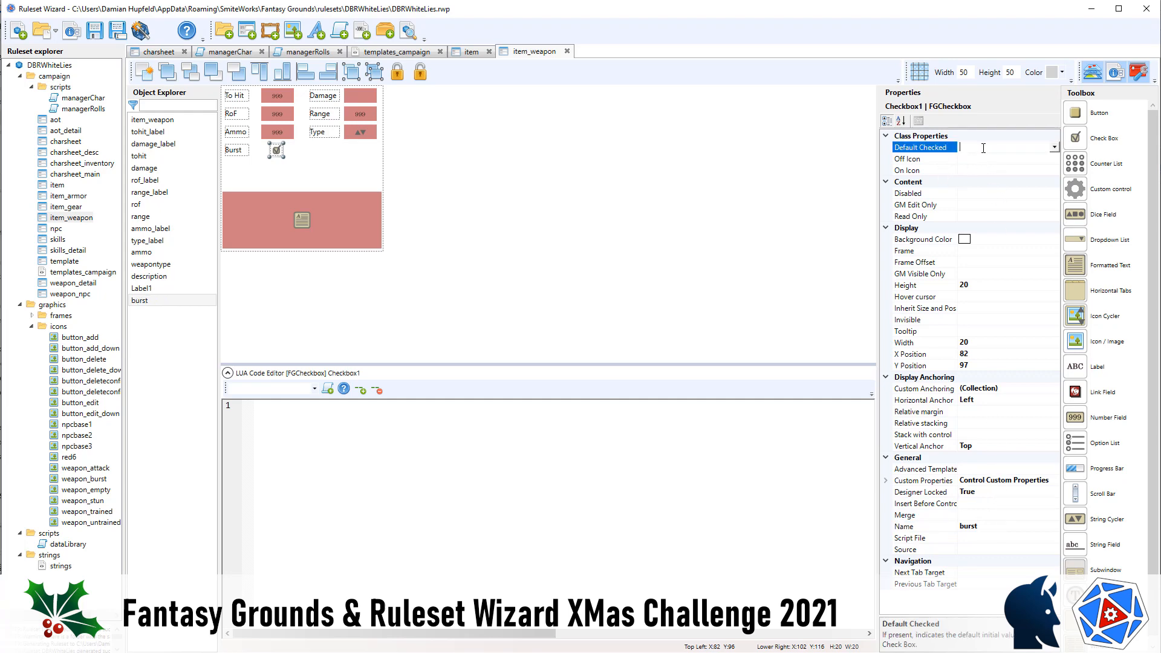
pyautogui.click(478, 195)
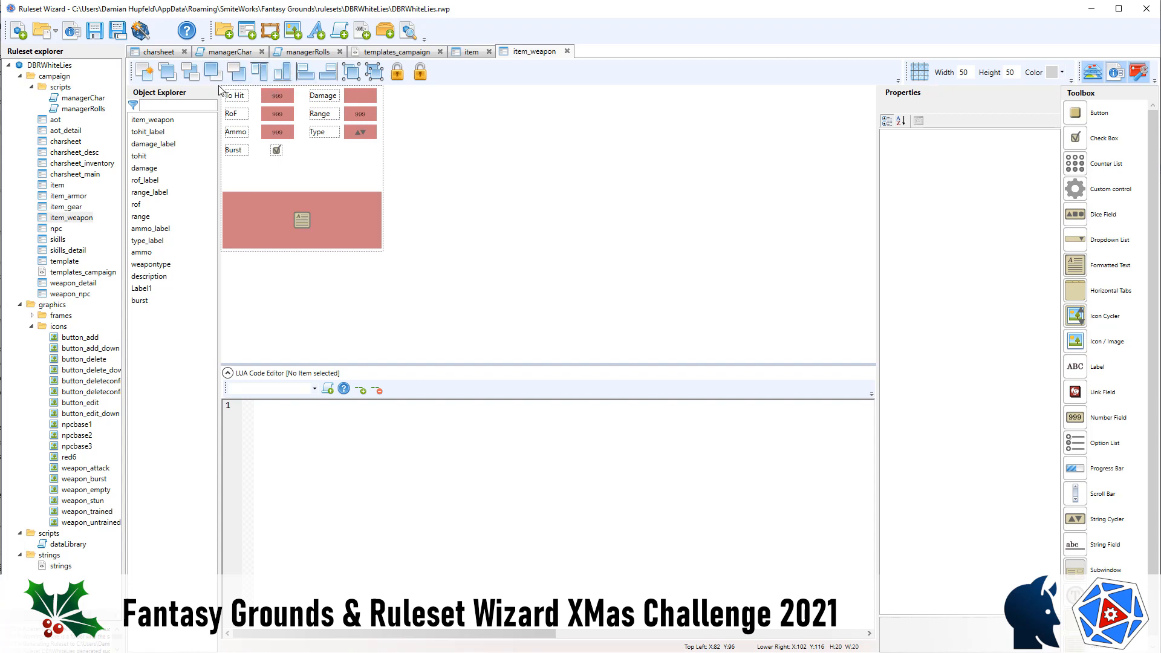
# Duplicate the To Hit label and its number field together.
pyautogui.click(241, 98)
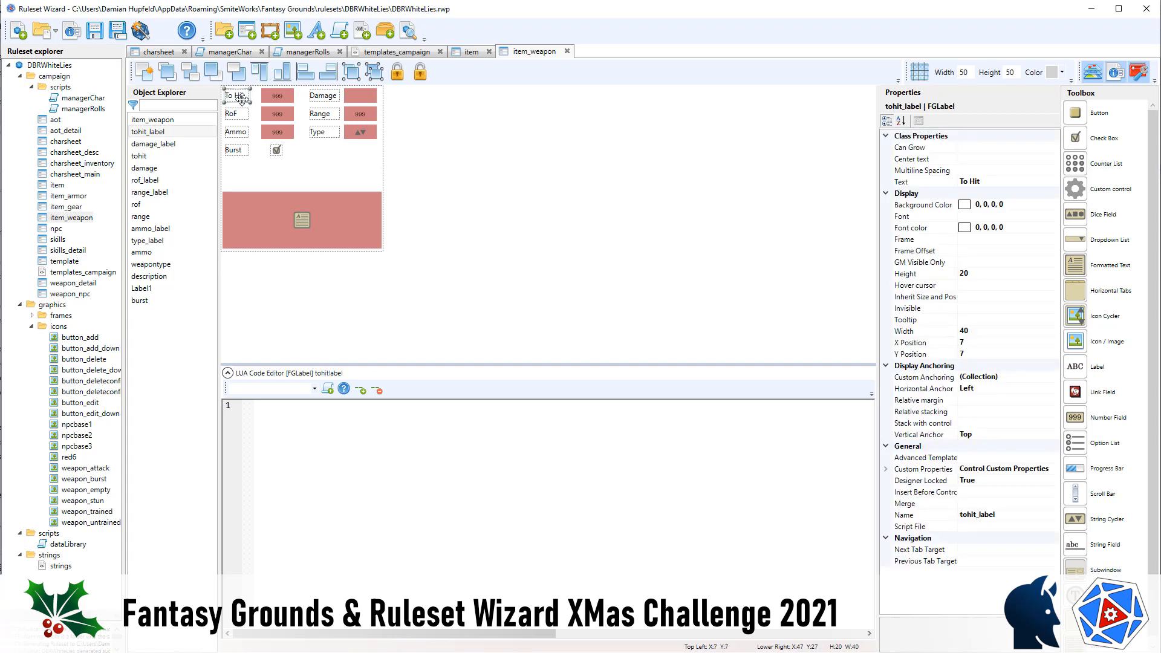
pyautogui.click(277, 100)
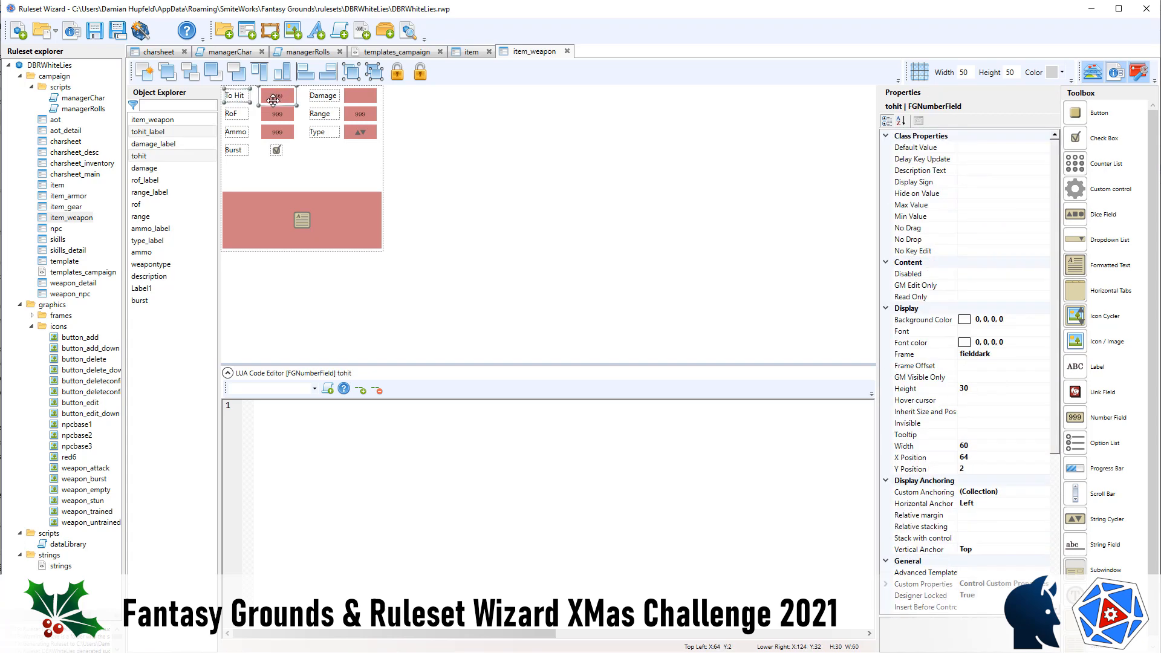
pyautogui.hotkey('ctrl', 'c')
pyautogui.hotkey('ctrl', 'v')
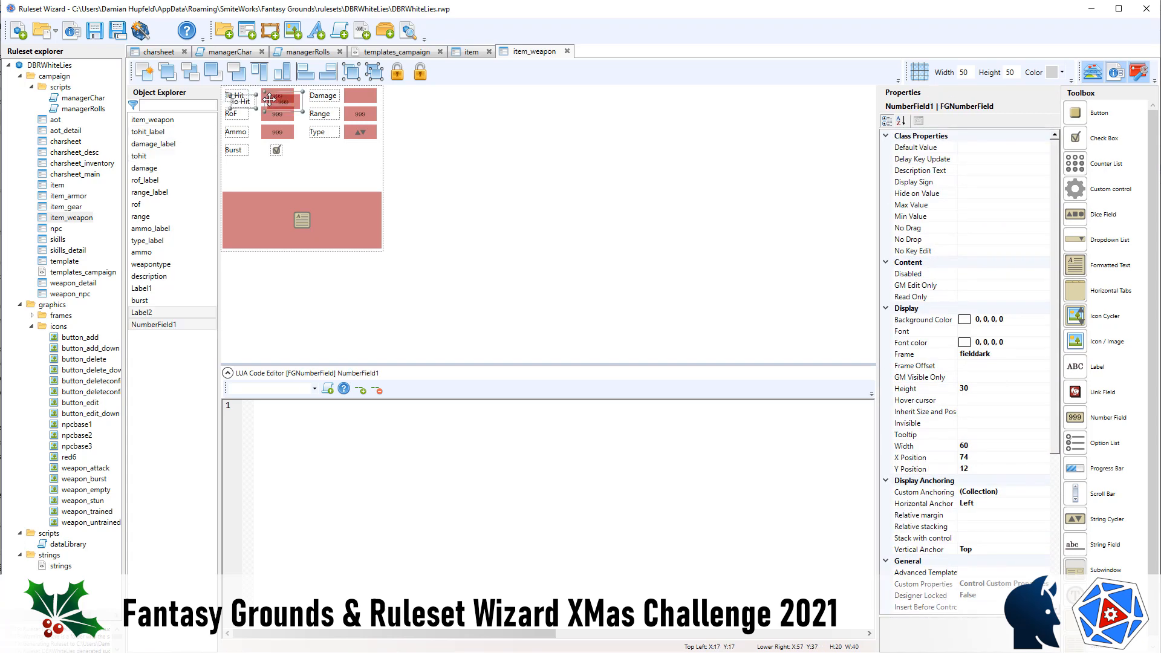
# Move the duplicated label and number field to the row below Type, with the number field at X position 204, Y position 92.
pyautogui.press('Down')
pyautogui.press('Down')
pyautogui.press('Down')
pyautogui.press('Down')
pyautogui.press('Down')
pyautogui.press('Right')
pyautogui.press('Right')
pyautogui.press('Right')
pyautogui.press('Right')
pyautogui.press('Right')
pyautogui.press('Right')
pyautogui.press('Right')
pyautogui.press('Right')
pyautogui.press('Right')
pyautogui.press('Right')
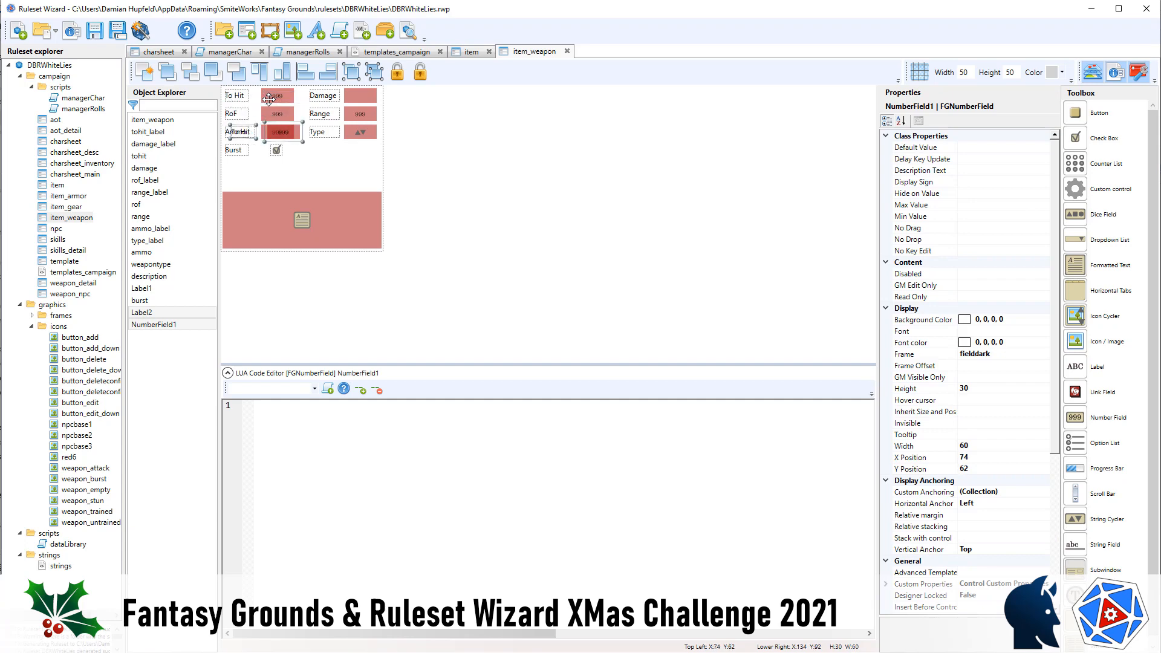
pyautogui.press('Right')
pyautogui.press('Right')
pyautogui.press('Right')
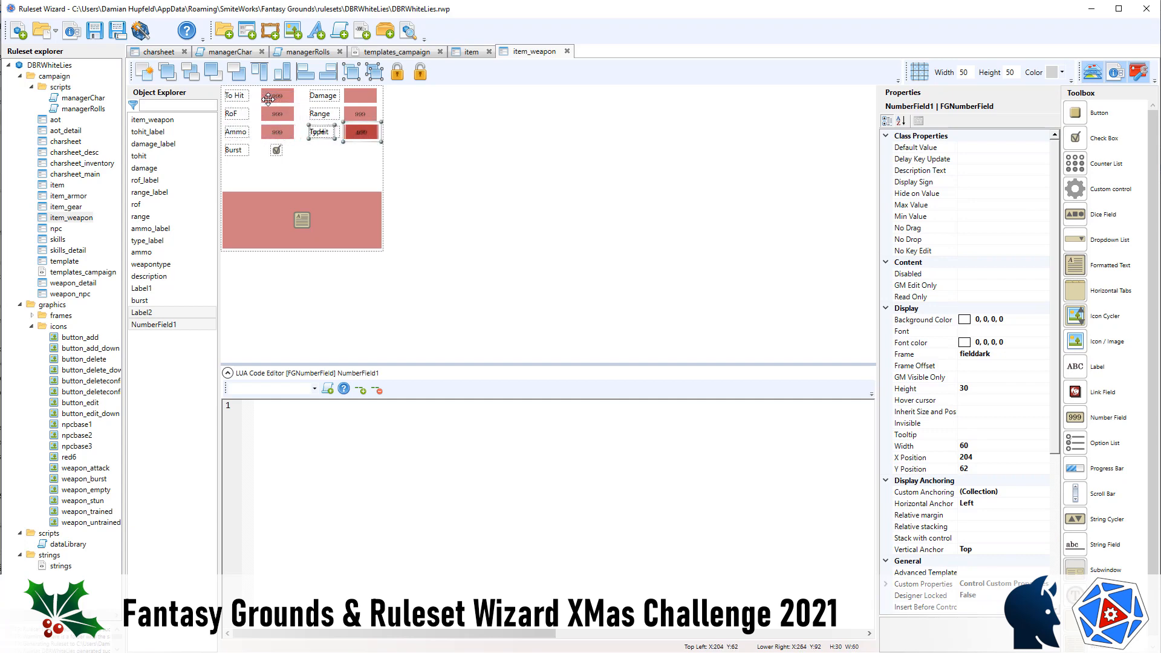
pyautogui.press('Down')
pyautogui.press('Down')
pyautogui.press('Down')
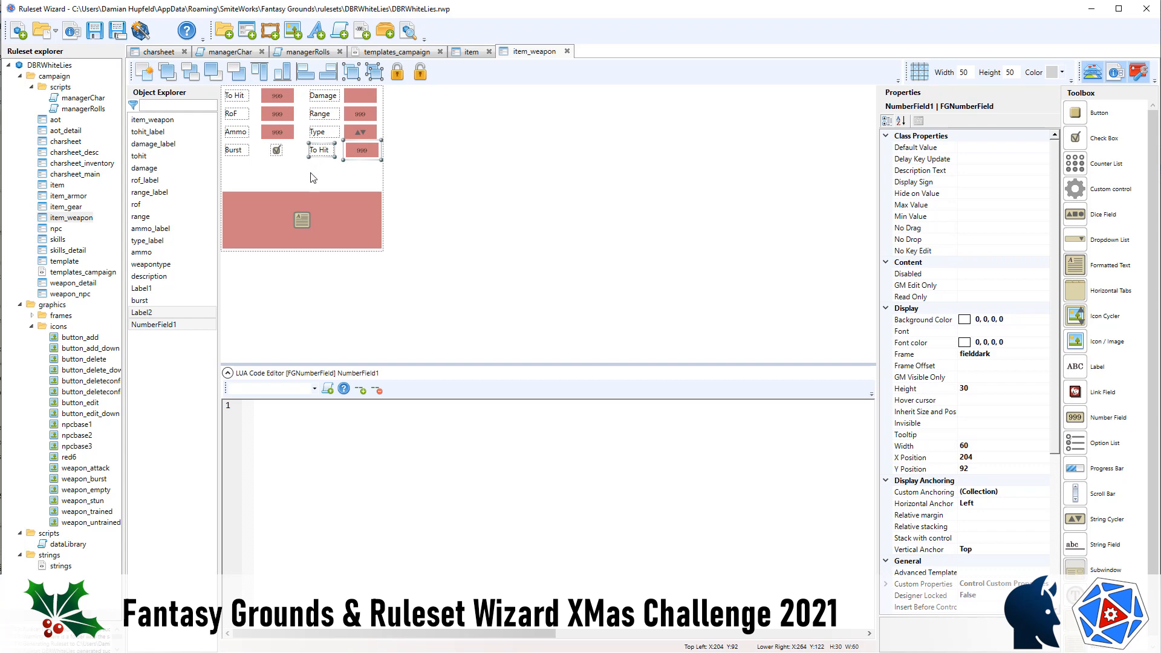
pyautogui.click(420, 168)
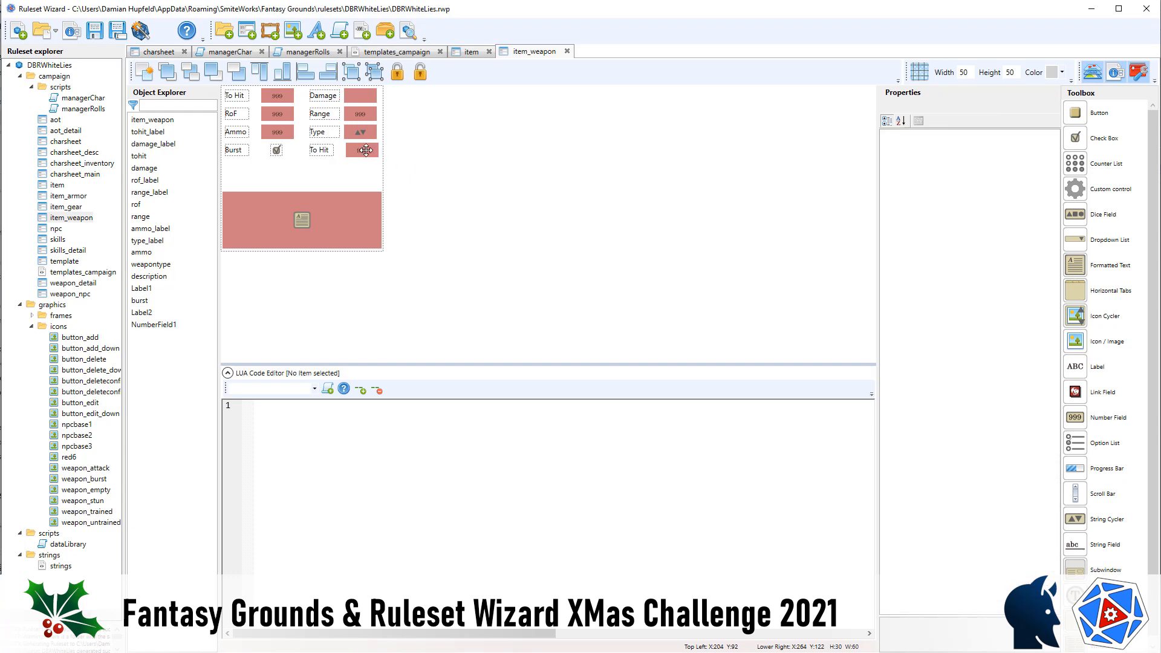
# Nudge the duplicated number field left to about X position 199 to line it up under the weapontype field.
pyautogui.moveTo(414, 170); pyautogui.dragTo(332, 147)
pyautogui.press('Left')
pyautogui.press('Left')
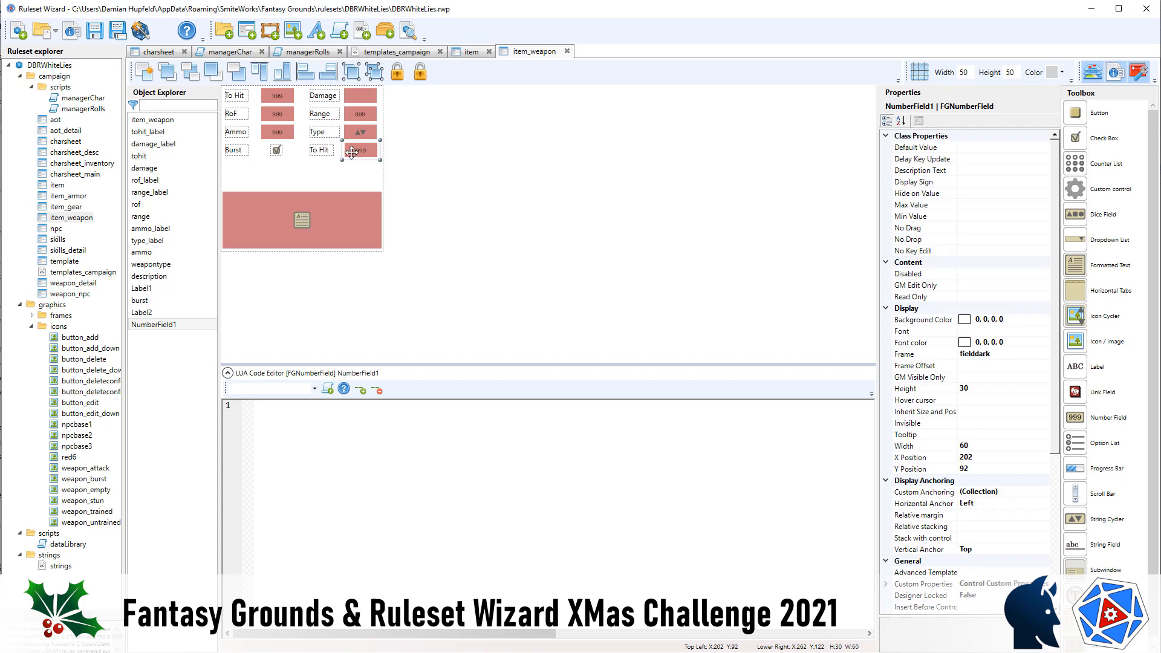
pyautogui.press('Left')
pyautogui.press('Left')
pyautogui.click(466, 143)
# Line up the duplicated number field with the damage, range and weapontype fields at X position 201, undoing the left alignment of the column.
pyautogui.moveTo(421, 184); pyautogui.dragTo(337, 89)
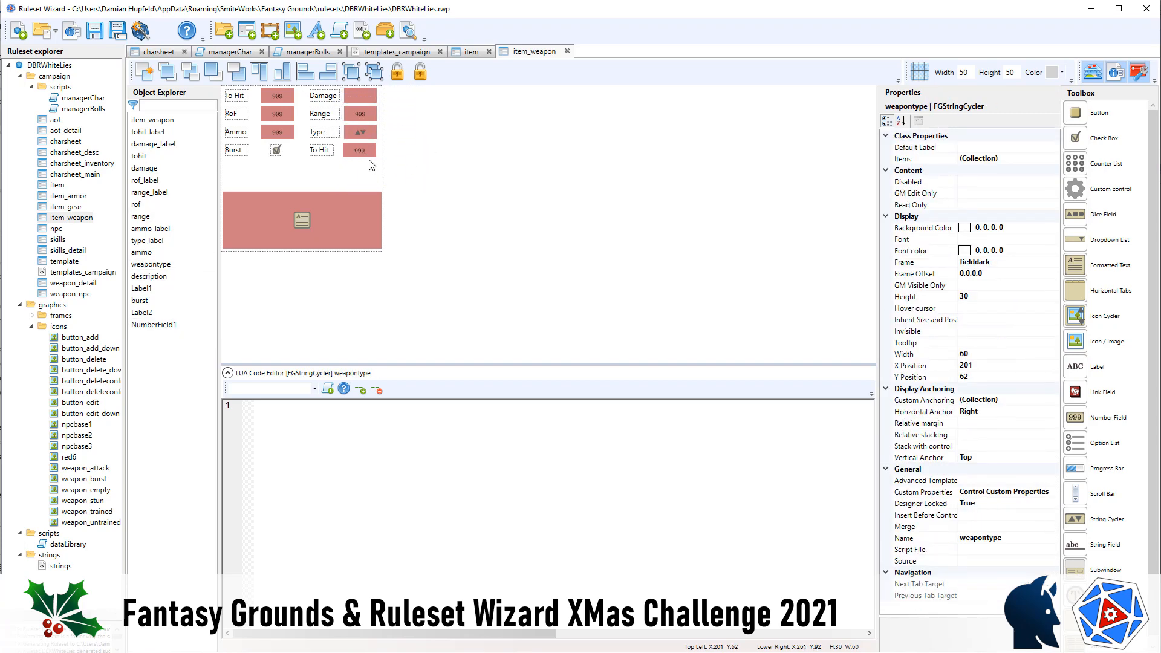
pyautogui.moveTo(427, 173); pyautogui.dragTo(337, 141)
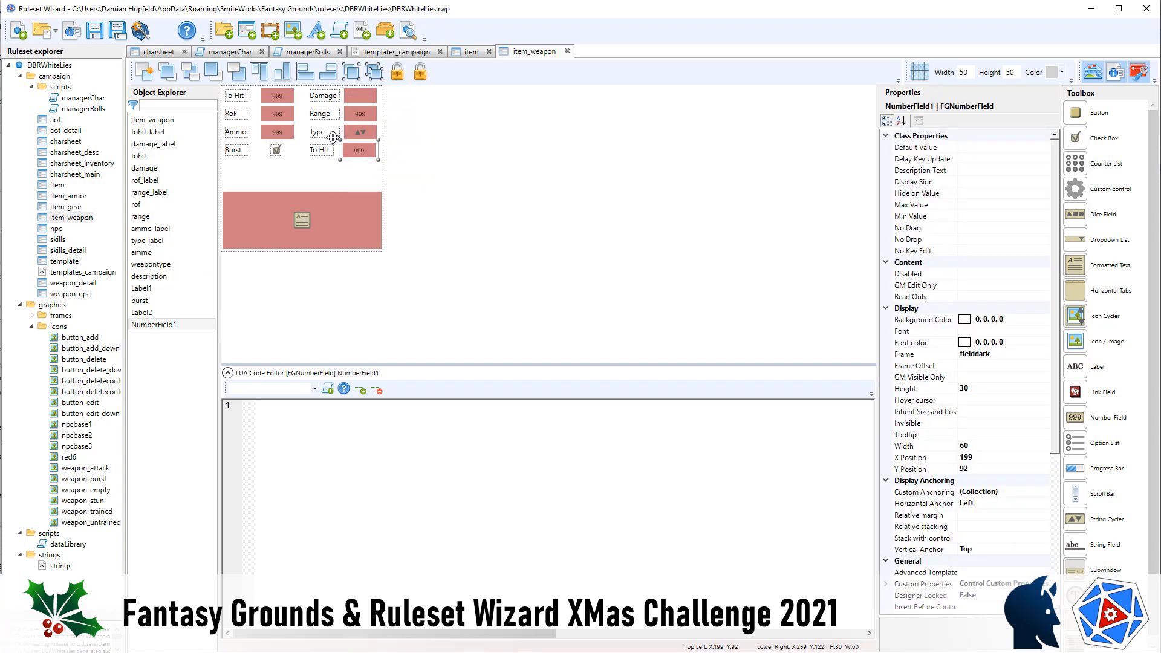
pyautogui.click(438, 162)
pyautogui.moveTo(430, 184); pyautogui.dragTo(321, 80)
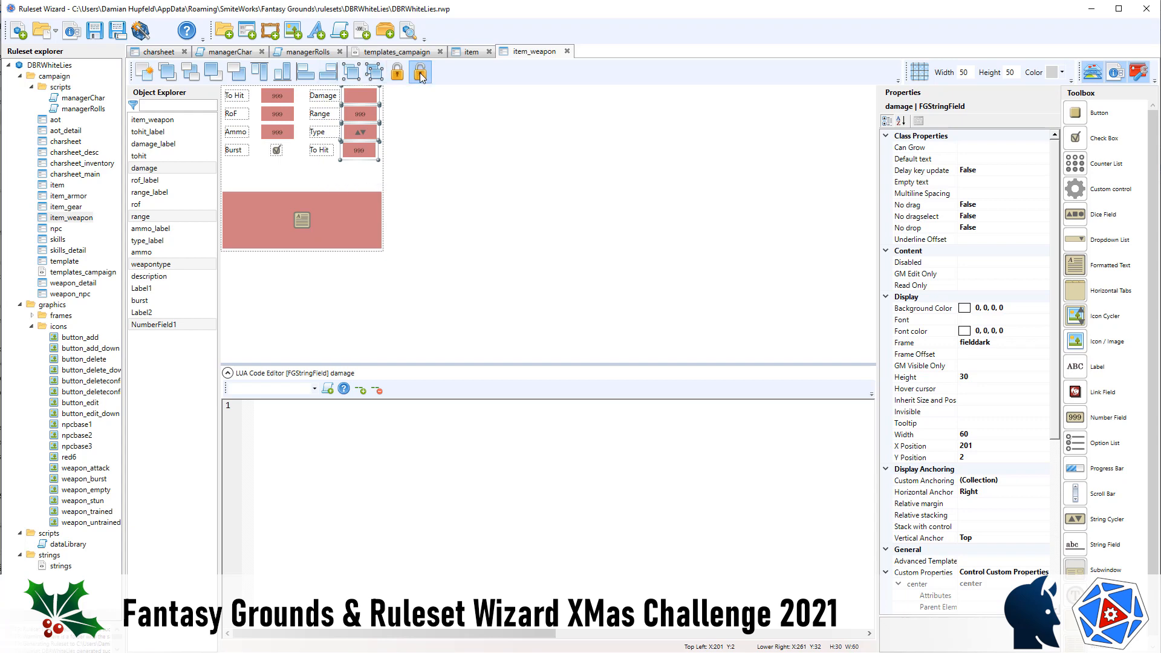
pyautogui.click(305, 73)
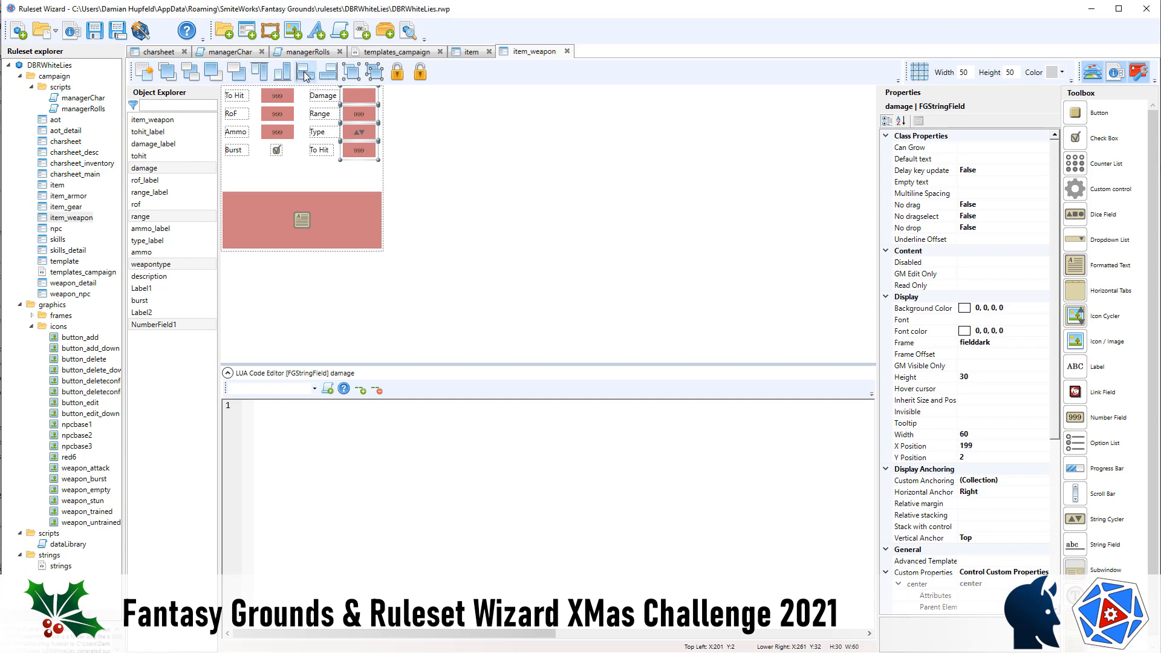
pyautogui.hotkey('ctrl', 'z')
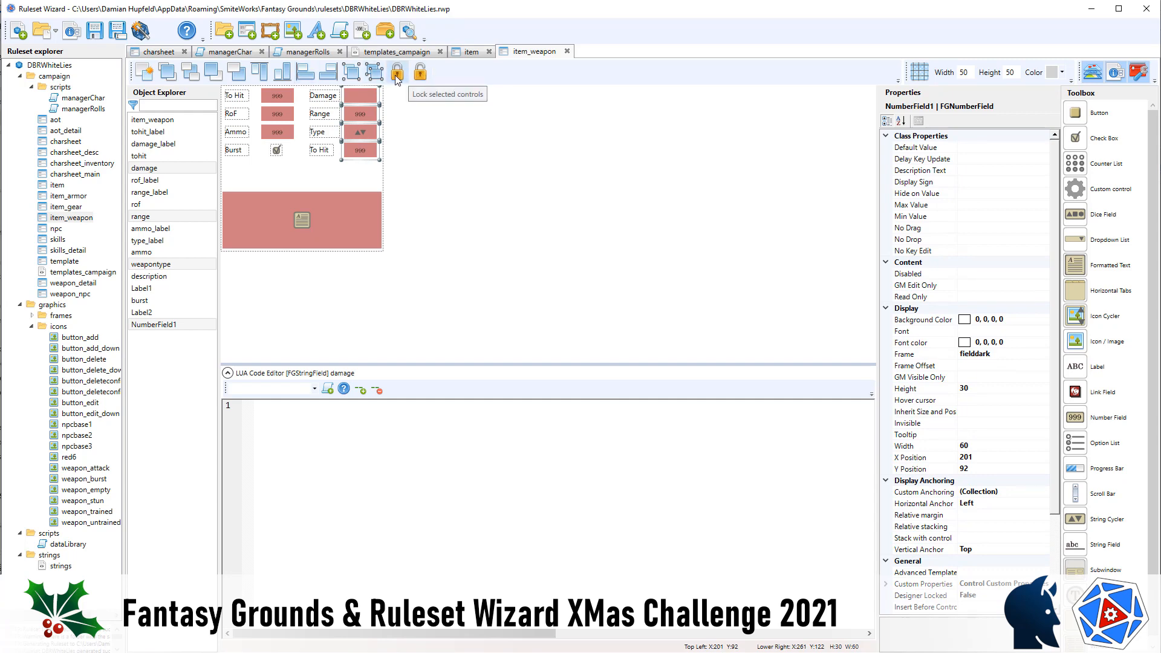
pyautogui.click(440, 193)
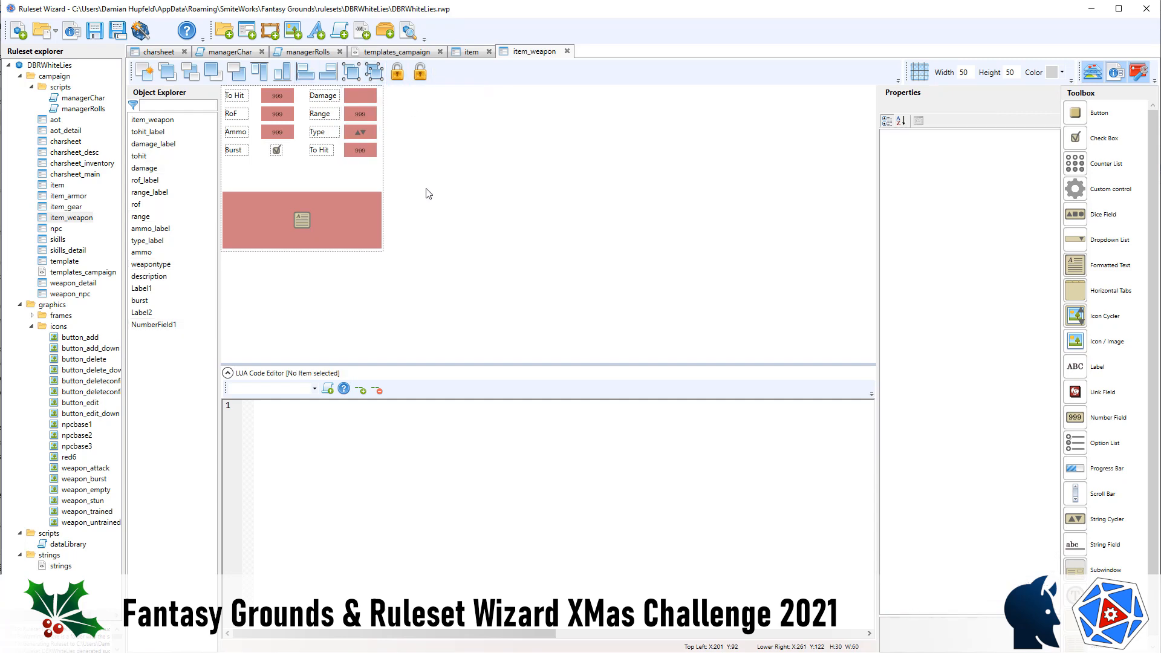
# Move the duplicated To Hit label and number field down one row together, with the number field at Y position 122.
pyautogui.click(319, 150)
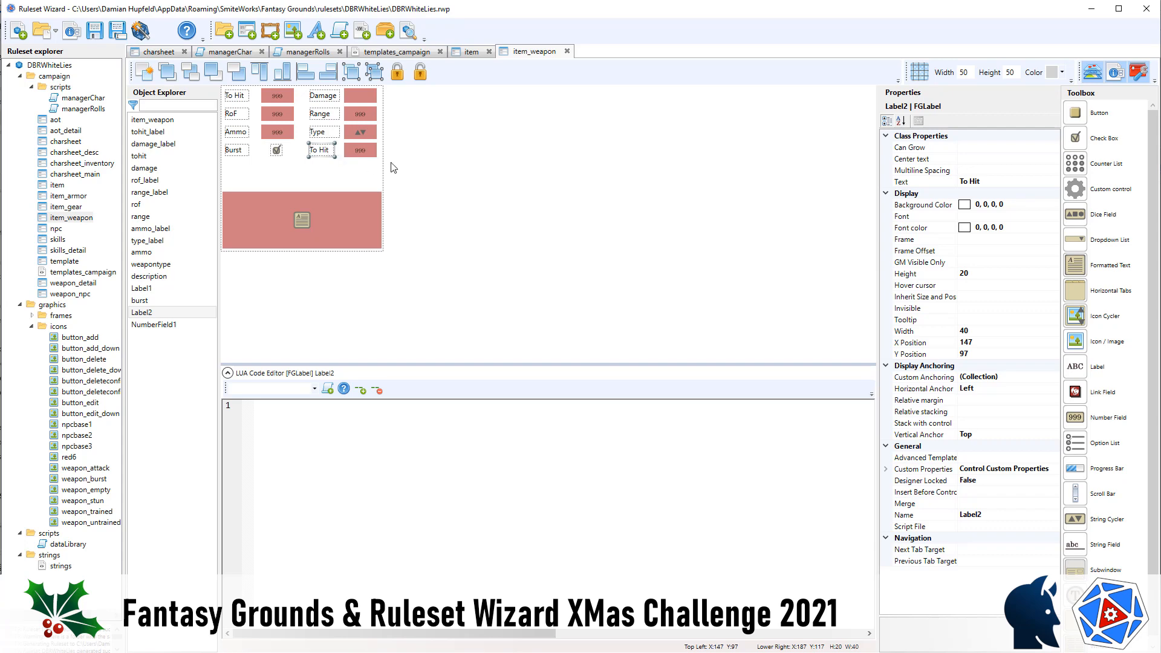
pyautogui.moveTo(436, 170); pyautogui.dragTo(303, 150)
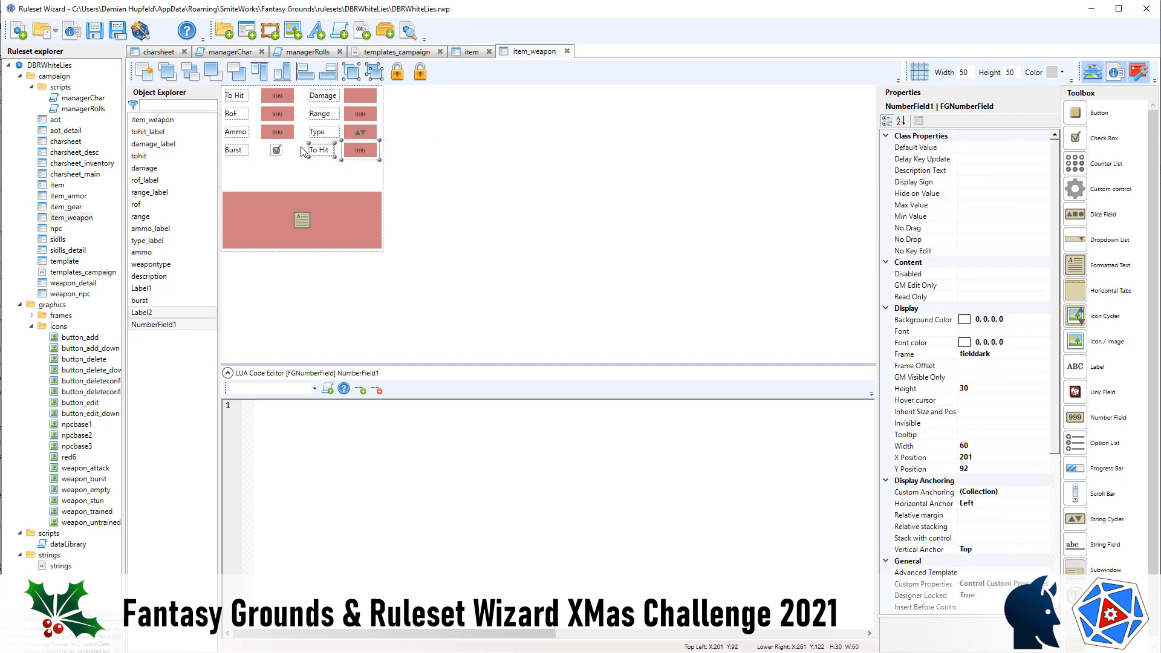
pyautogui.press('Down')
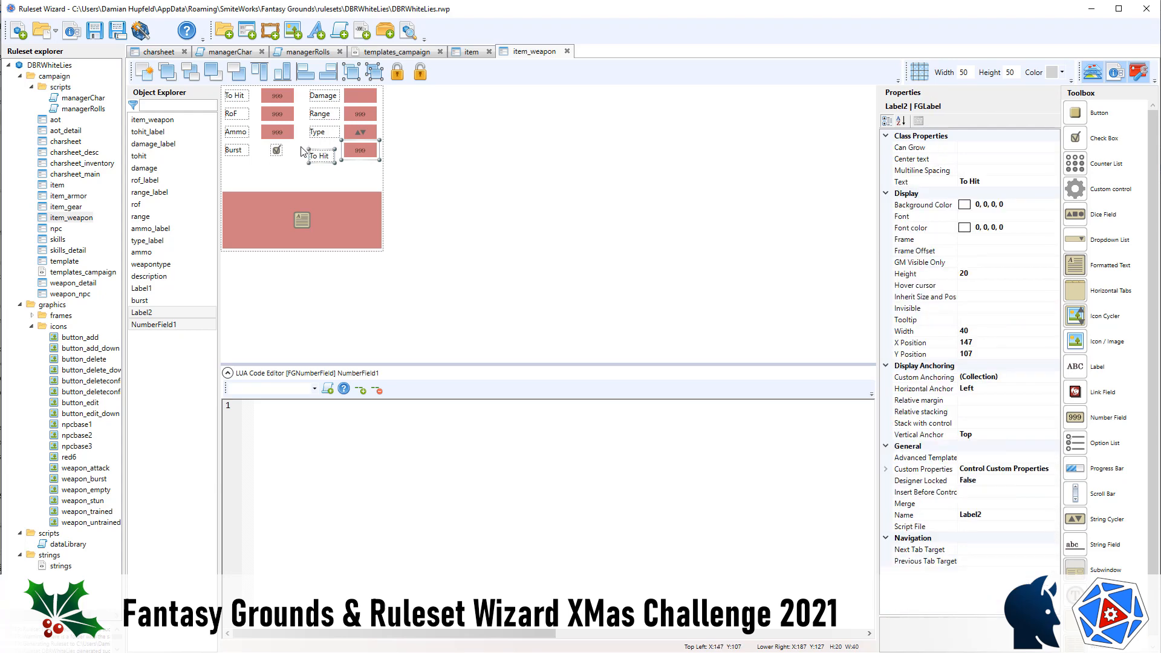
pyautogui.press('Up')
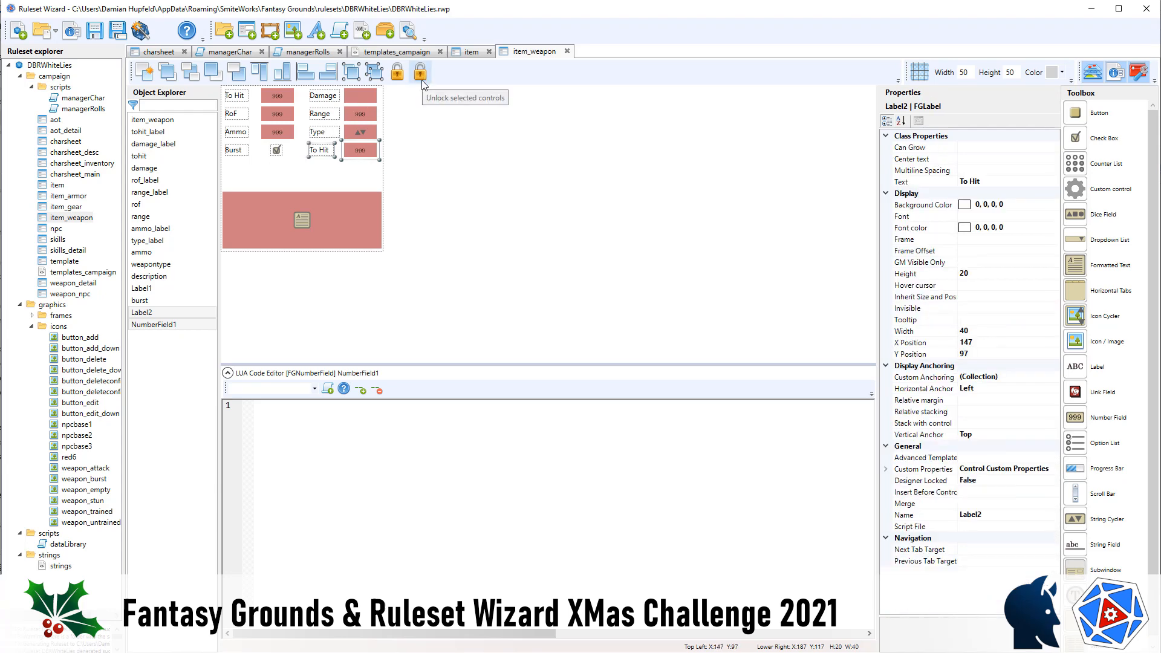
pyautogui.press('Down')
pyautogui.press('Down')
pyautogui.press('Down')
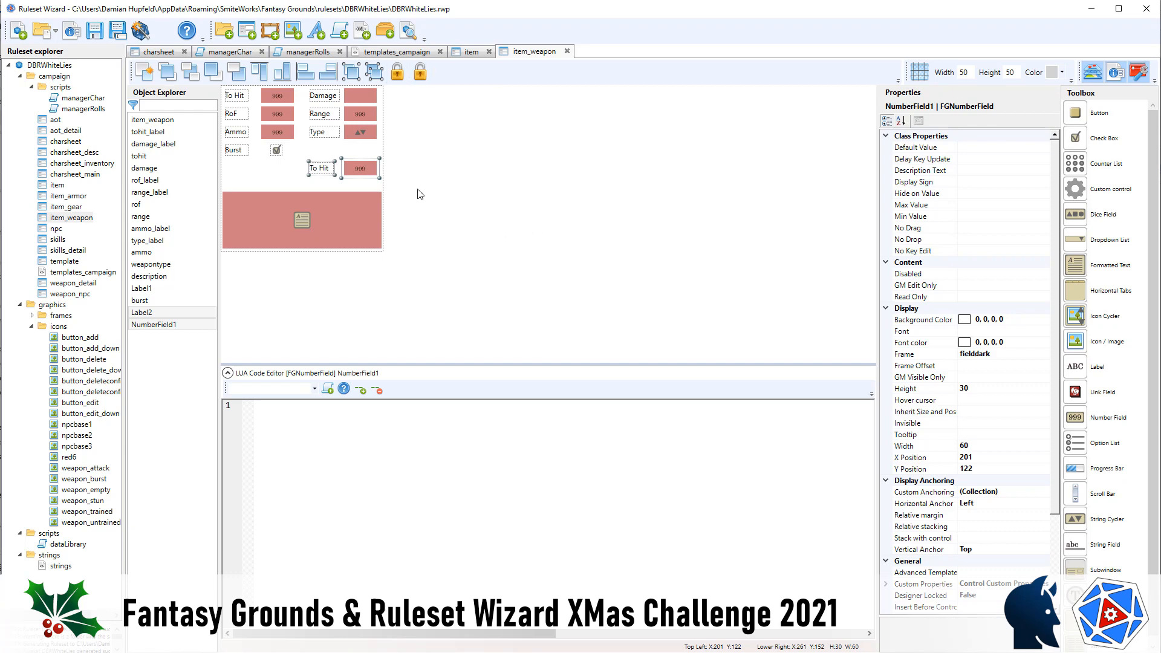
# Delete the duplicated To Hit label and its number field.
pyautogui.moveTo(418, 188); pyautogui.dragTo(297, 163)
pyautogui.moveTo(401, 160); pyautogui.dragTo(398, 157)
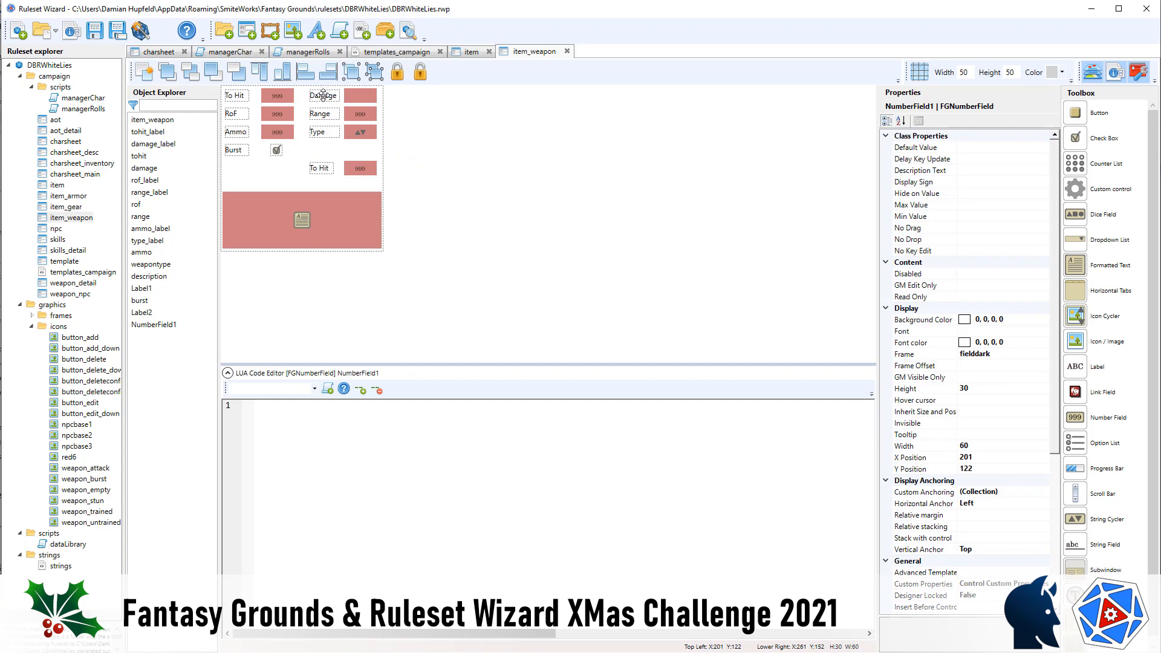
pyautogui.click(321, 168)
pyautogui.keyDown('ctrl'); pyautogui.click(365, 170); pyautogui.keyUp('ctrl')
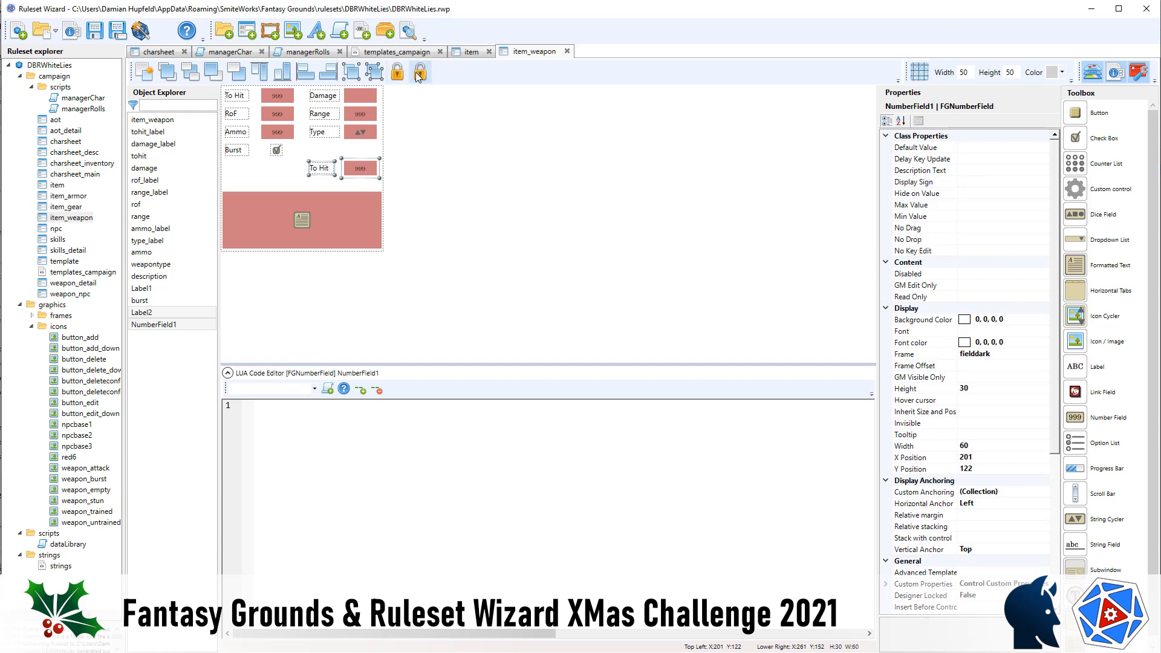
pyautogui.press('Delete')
# Duplicate the To Hit and Damage labels with their fields and place the copies in the row below Burst, fields at Y position 122.
pyautogui.moveTo(421, 111); pyautogui.dragTo(221, 85)
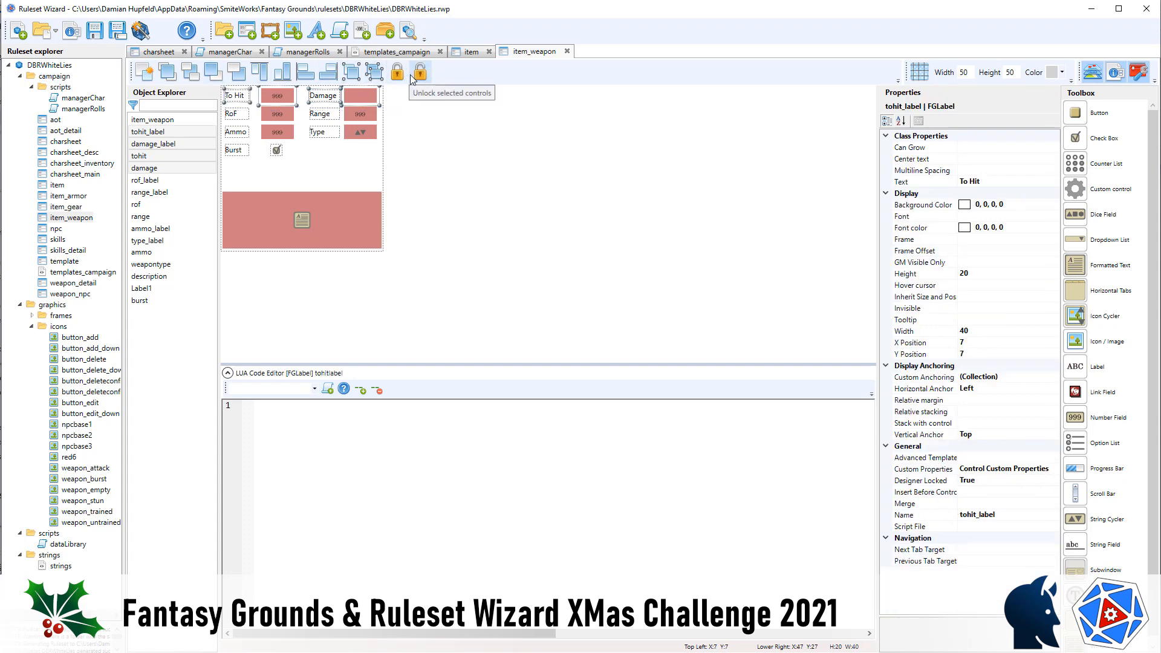
pyautogui.hotkey('ctrl', 'v')
pyautogui.press('Left')
pyautogui.press('Down')
pyautogui.press('Down')
pyautogui.press('Down')
pyautogui.press('Down')
pyautogui.press('Down')
pyautogui.press('Down')
pyautogui.press('Down')
pyautogui.press('Down')
pyautogui.press('Down')
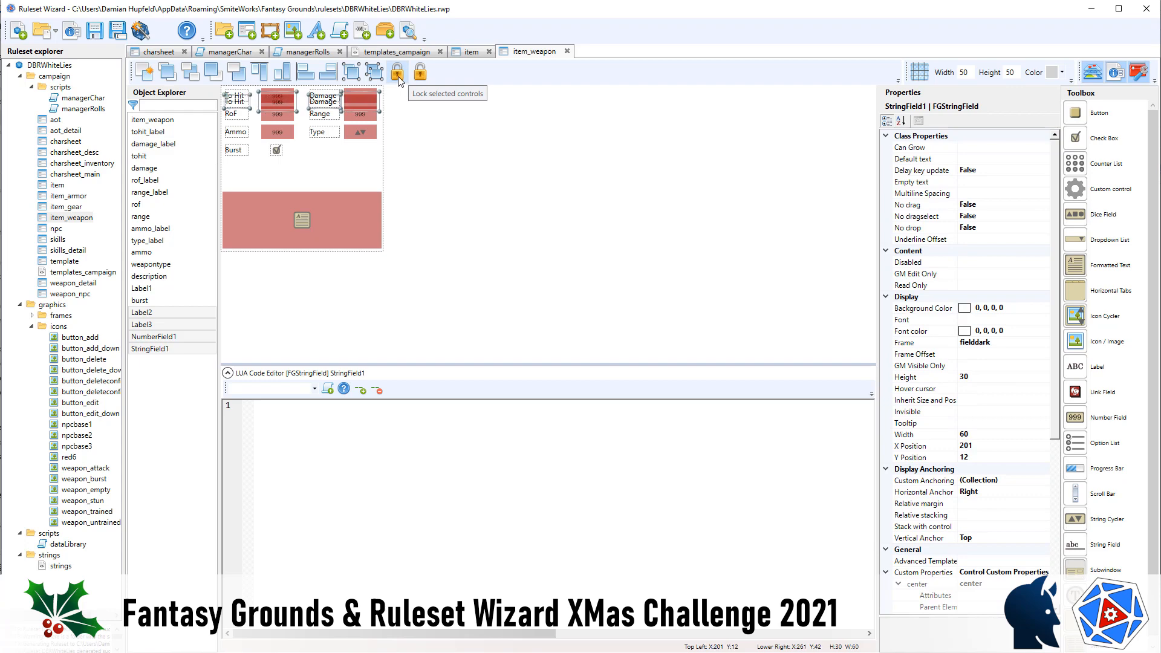
pyautogui.press('Down')
pyautogui.press('Down')
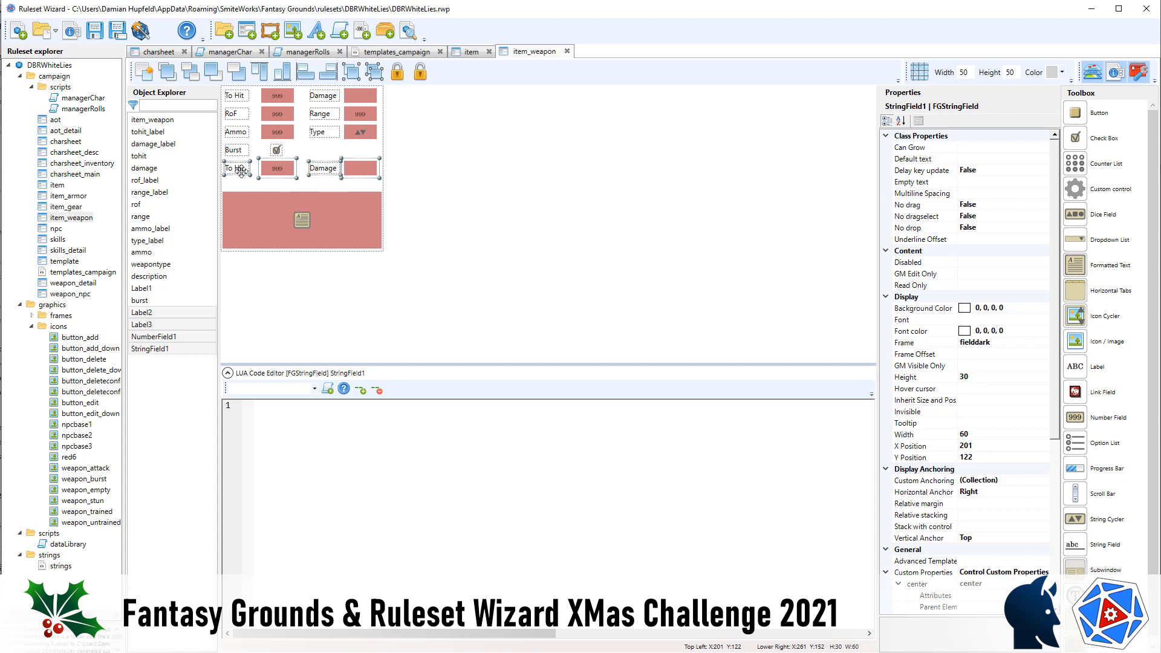
pyautogui.click(426, 176)
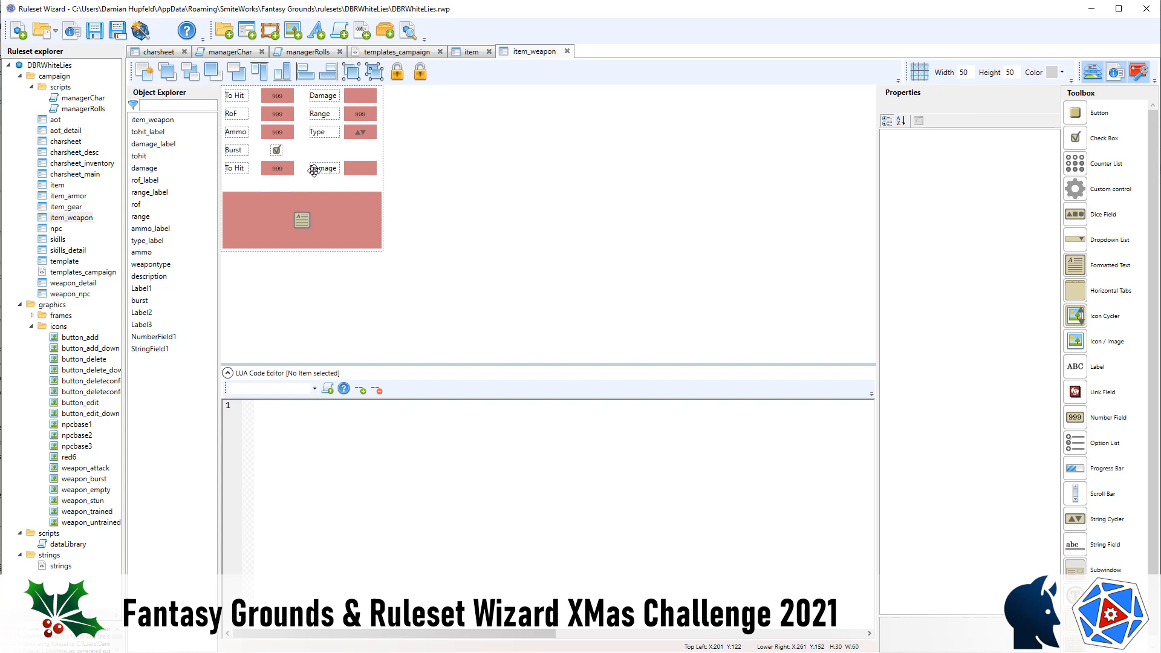
# Duplicate the RoF label and its number field and place them below the copied To Hit row, with the number field at Y position 152.
pyautogui.click(237, 114)
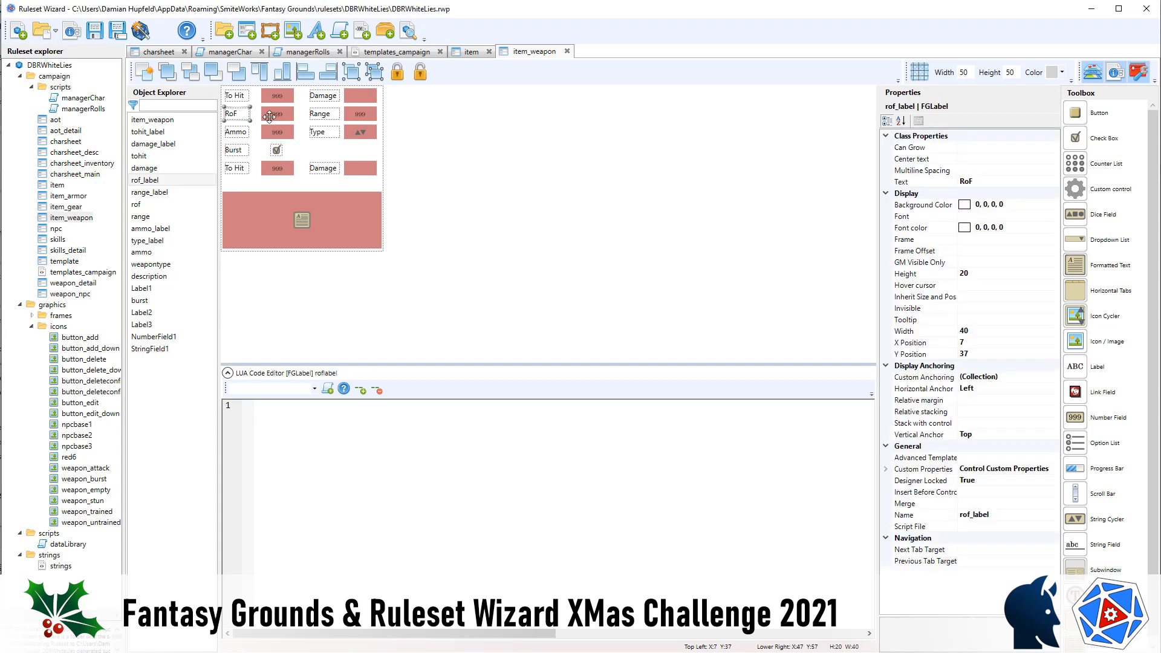
pyautogui.click(269, 115)
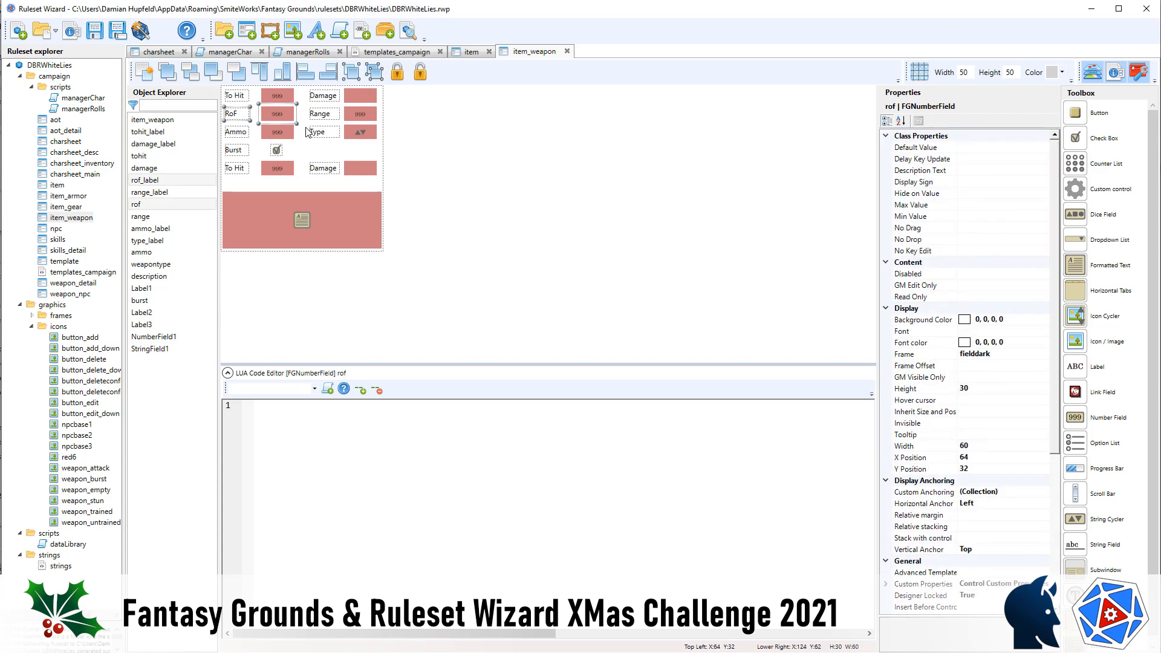
pyautogui.hotkey('ctrl', 'v')
pyautogui.press('Left')
pyautogui.press('Down')
pyautogui.press('Down')
pyautogui.press('Down')
pyautogui.press('Down')
pyautogui.press('Down')
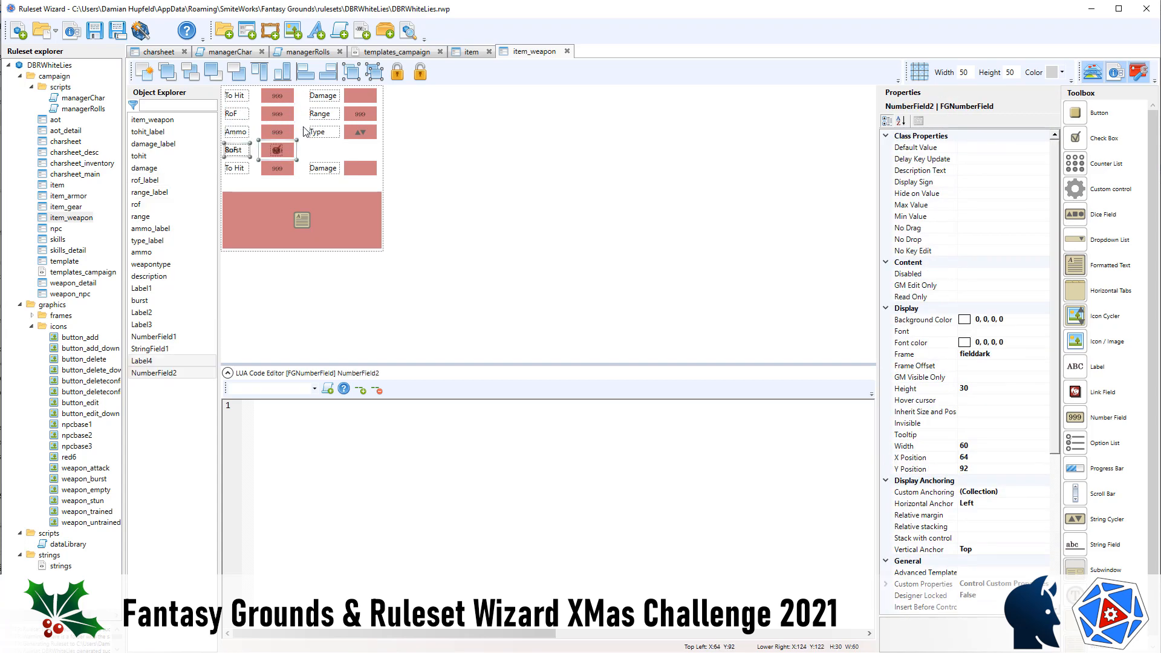
pyautogui.press('Down')
pyautogui.press('Down')
pyautogui.press('Down')
pyautogui.press('Down')
pyautogui.press('Down')
pyautogui.press('Down')
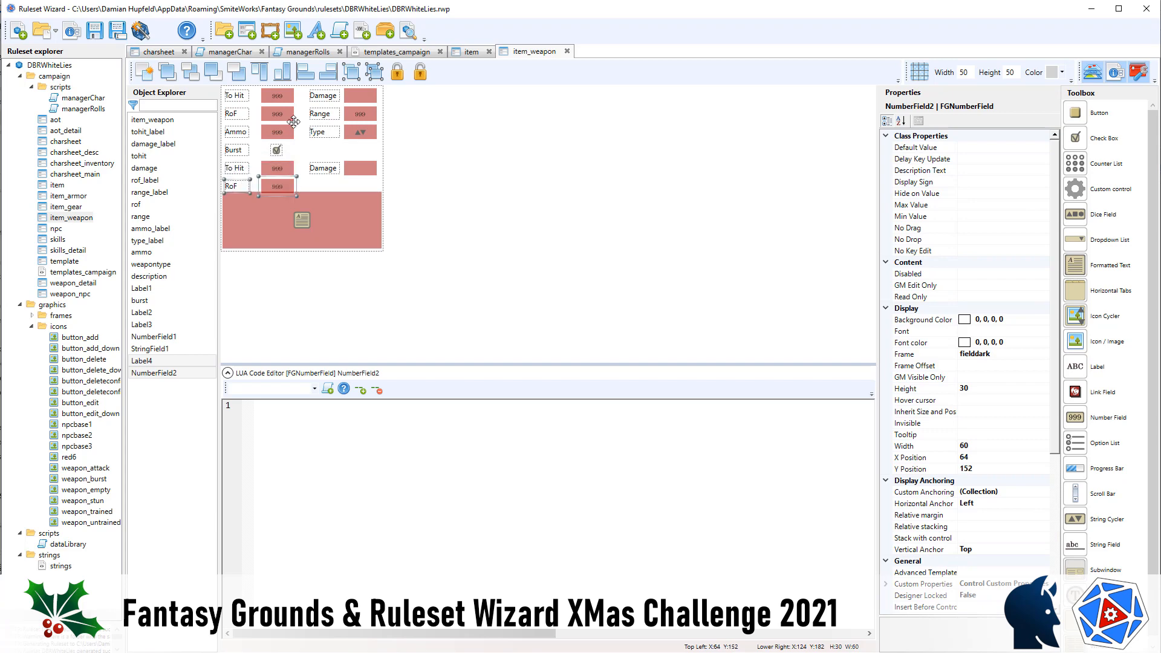
pyautogui.click(458, 195)
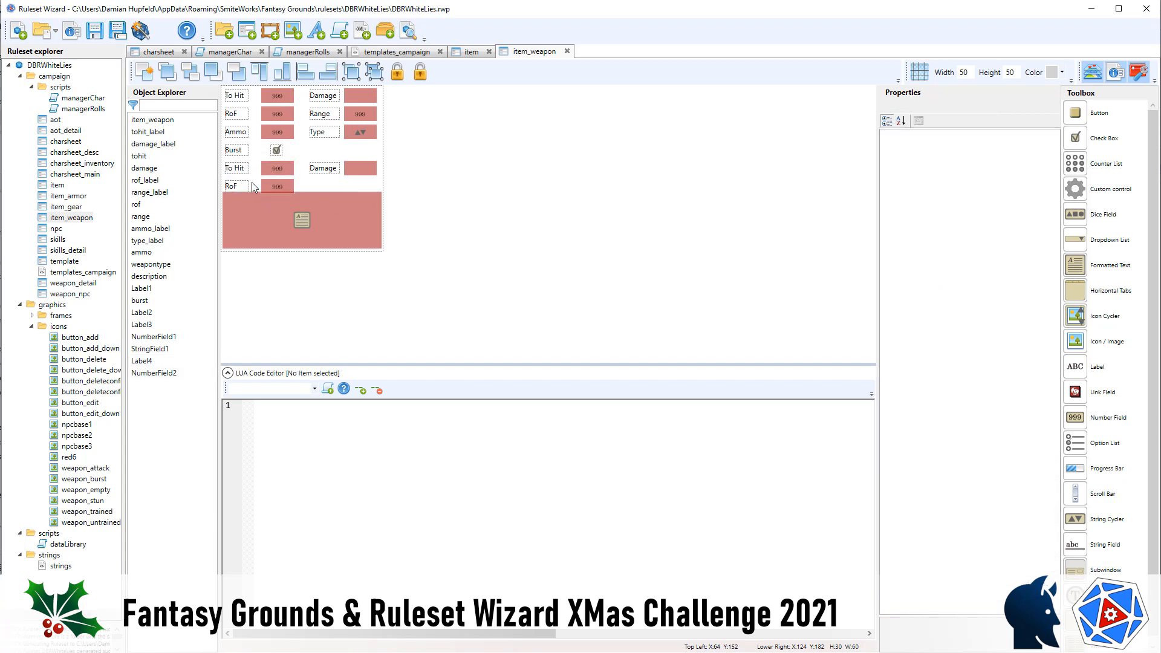
# Set the description field's height to 80 and its Y position to 193.
pyautogui.click(373, 205)
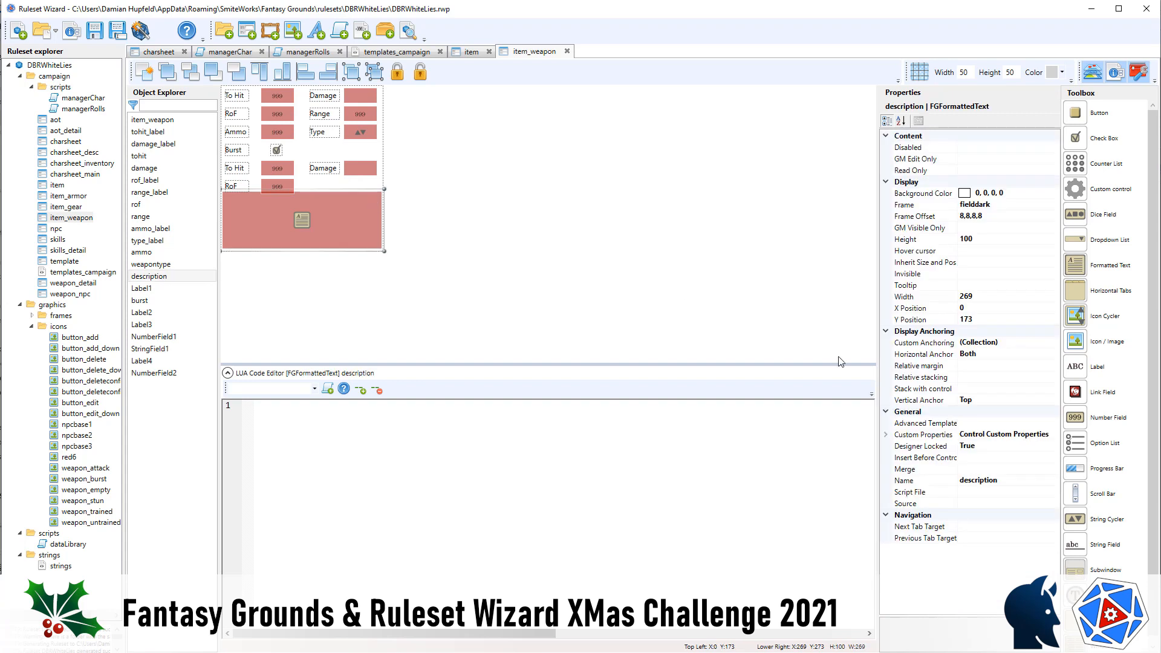
pyautogui.click(995, 239)
pyautogui.write('80')
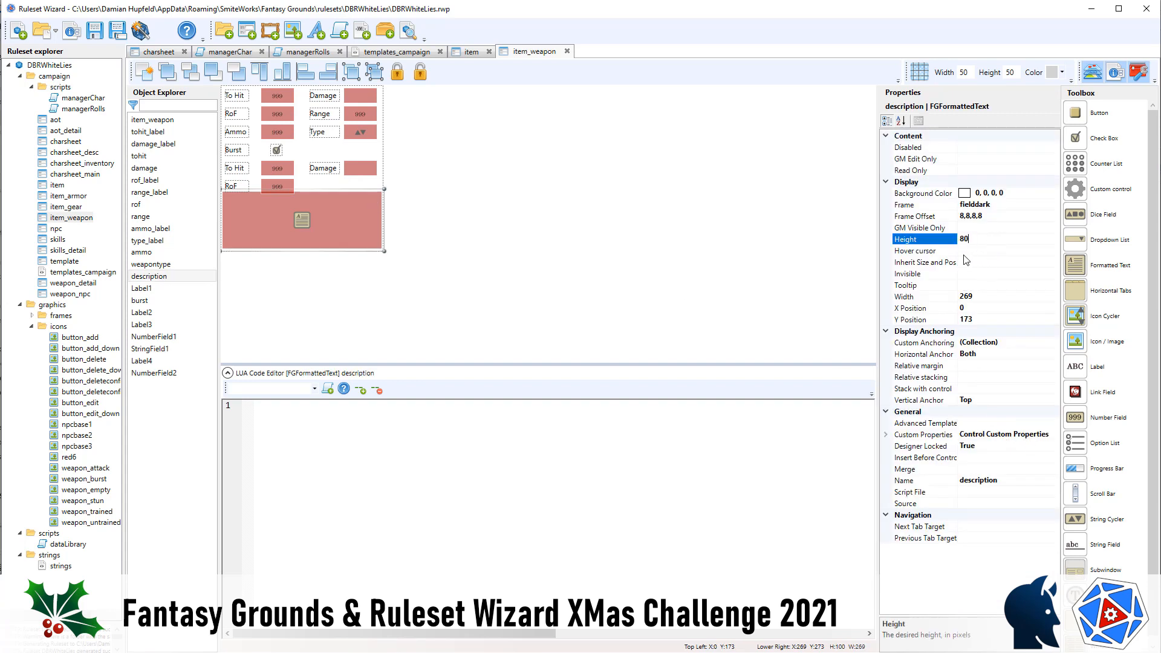
pyautogui.press('Return')
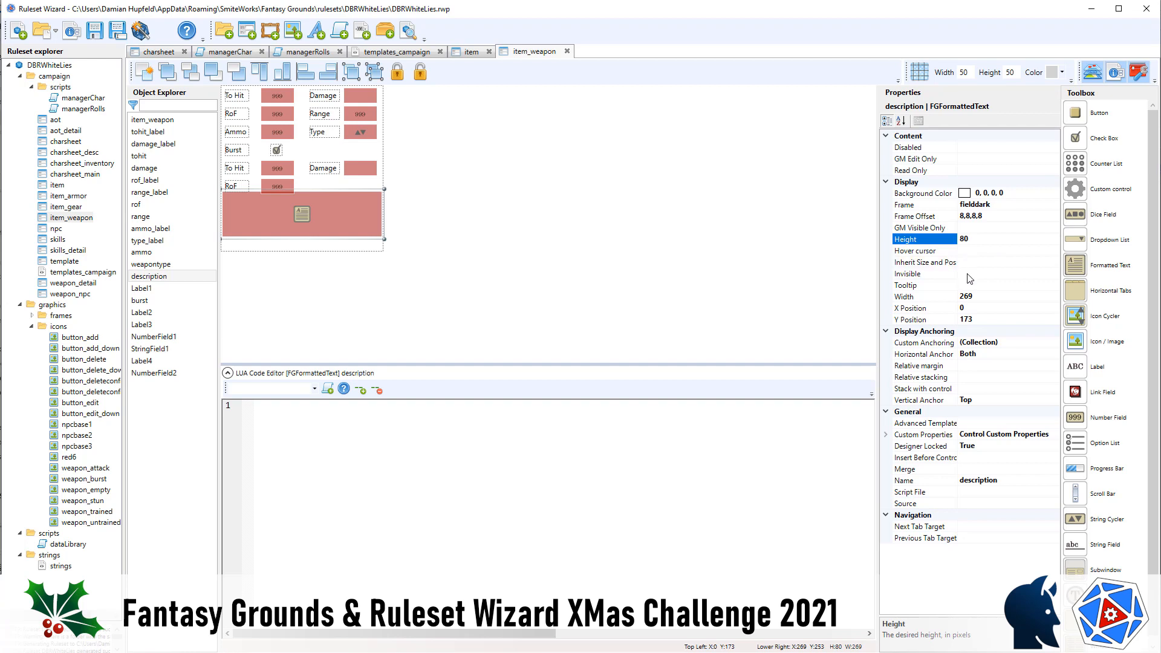
pyautogui.click(979, 320)
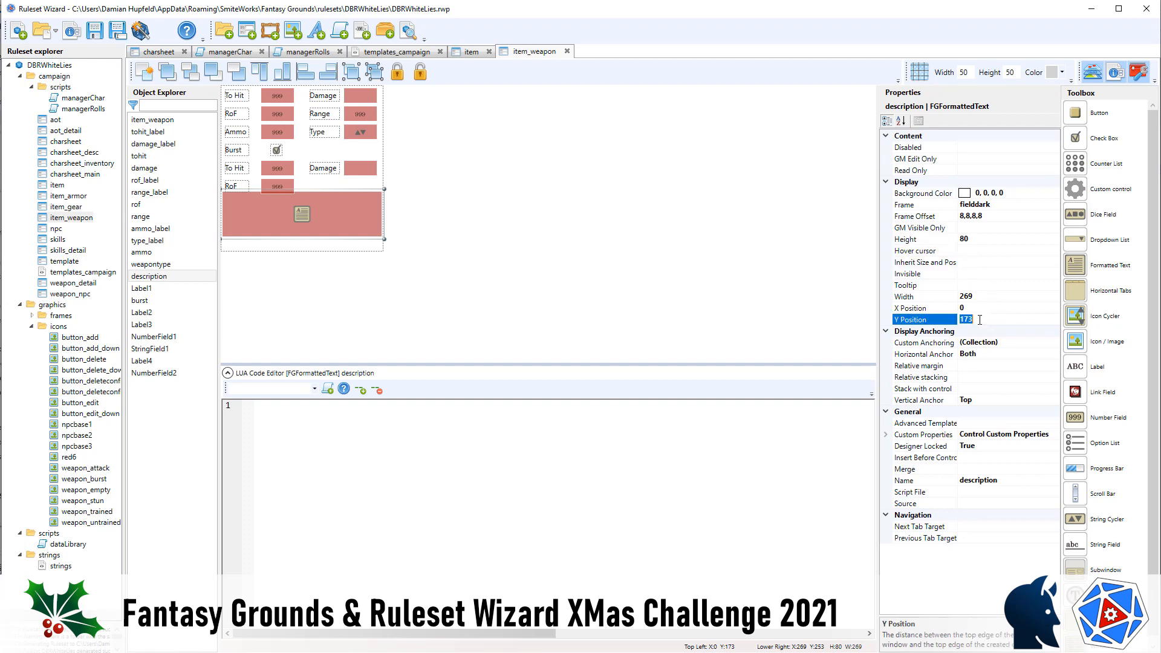
pyautogui.write('193')
pyautogui.press('Return')
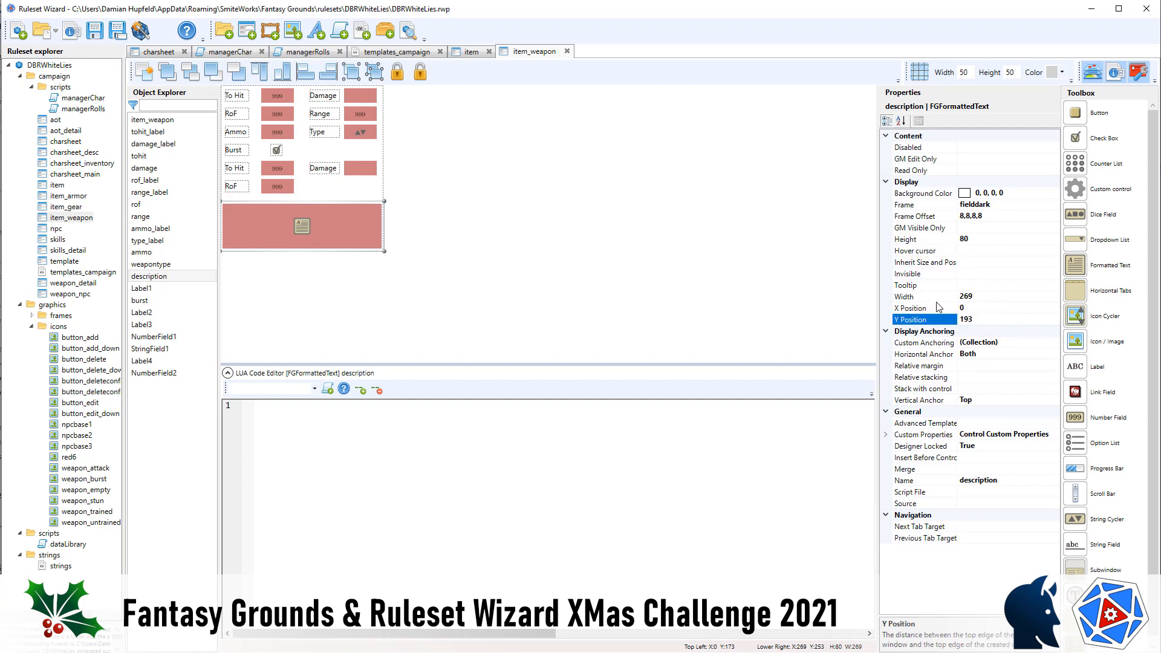
# Set the description field's Y position to 183 and its height to 90.
pyautogui.click(1002, 324)
pyautogui.write('18')
pyautogui.press('Return')
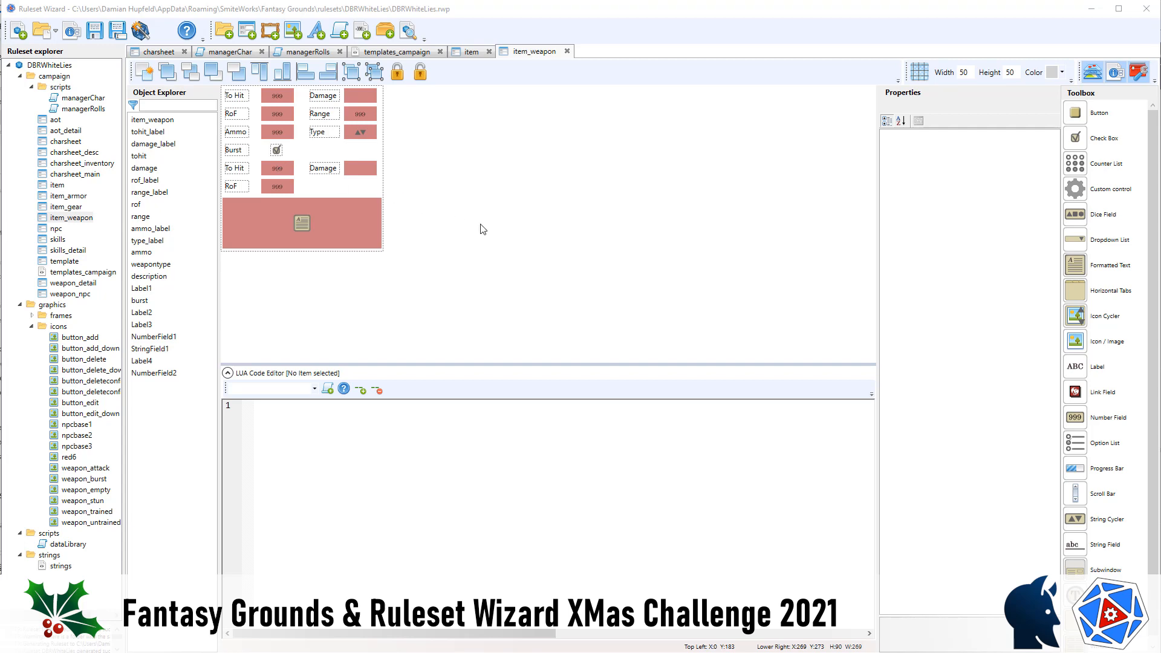
# Lock all the copied labels and fields, and name the copied To Hit number field btohit.
pyautogui.moveTo(480, 225); pyautogui.dragTo(223, 158)
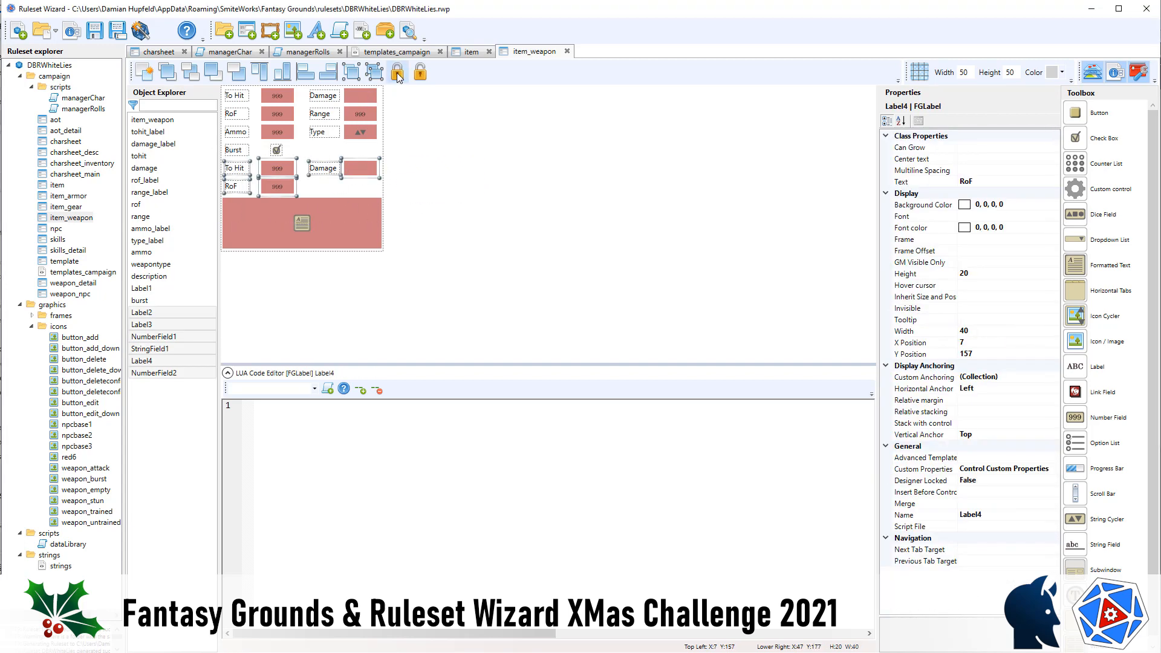
pyautogui.click(447, 146)
pyautogui.click(277, 168)
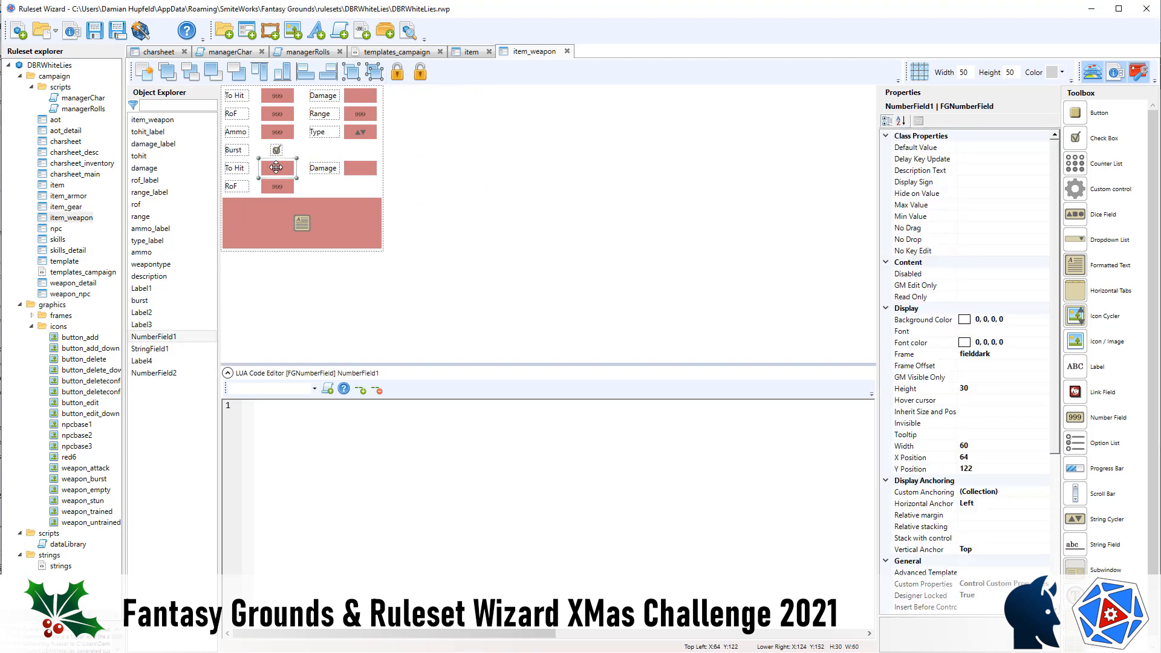
pyautogui.scroll(-5, 1030, 492)
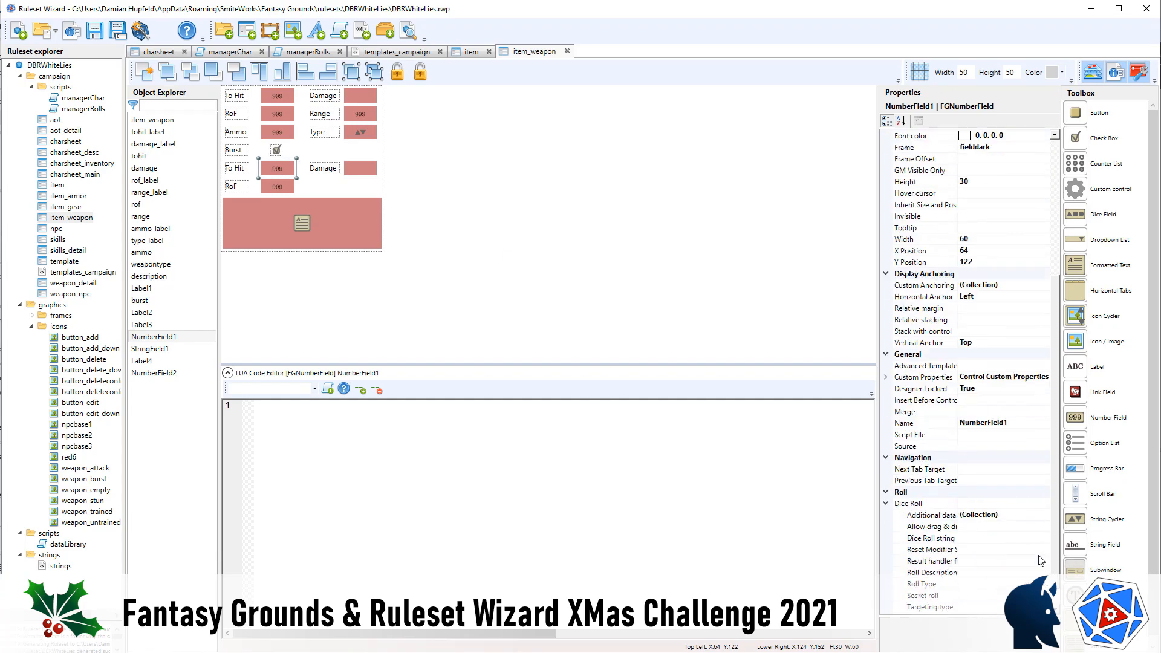
pyautogui.click(1021, 424)
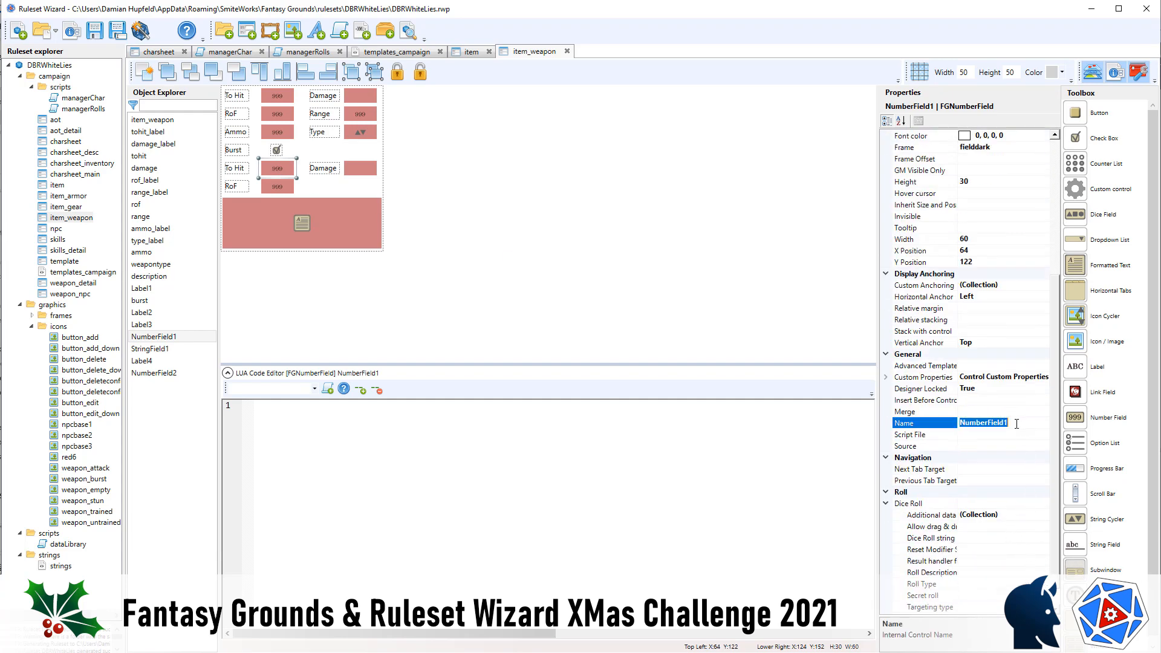
pyautogui.write('btohit')
# Name the copied Damage string field bdamage.
pyautogui.click(365, 170)
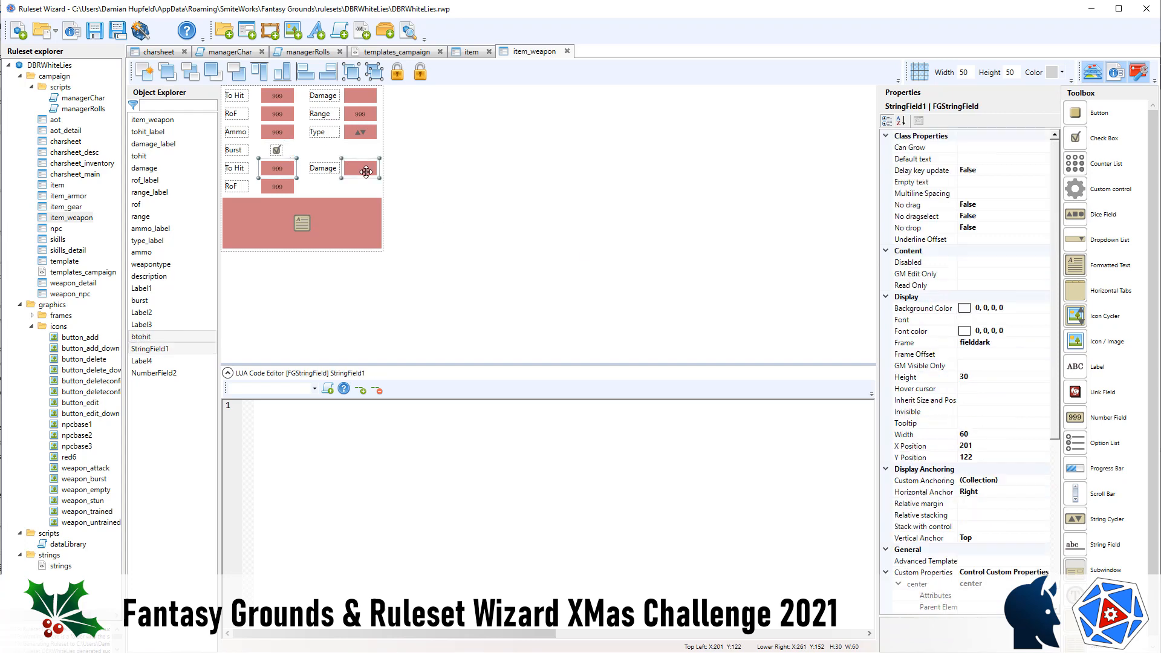
pyautogui.scroll(-5, 928, 478)
pyautogui.click(986, 504)
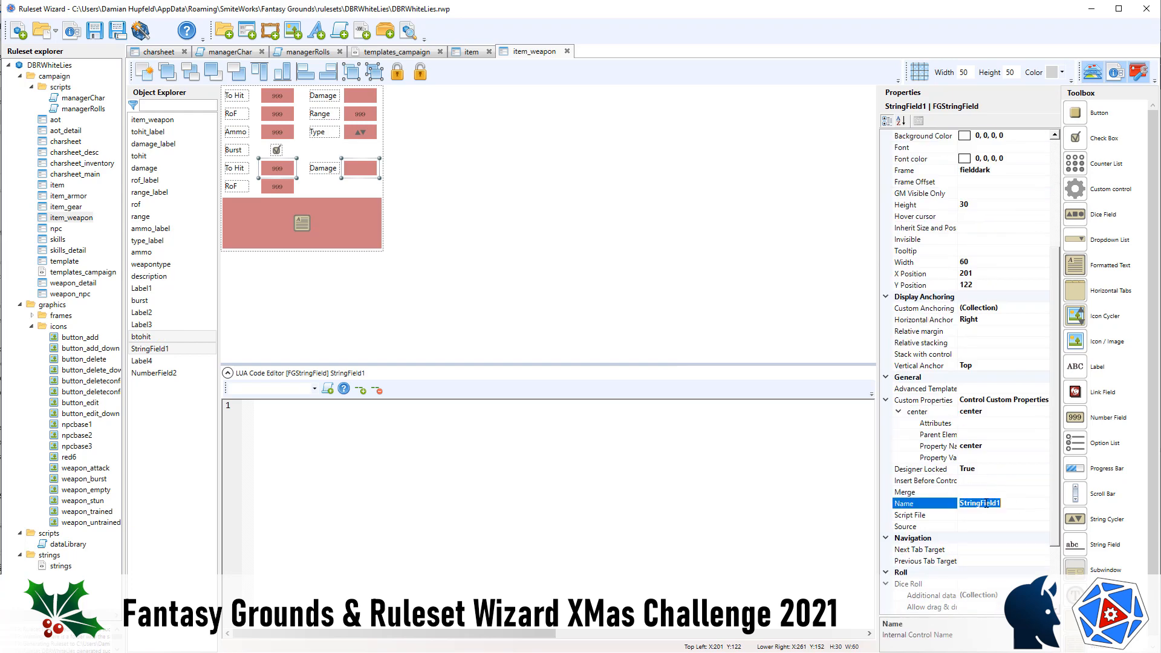
pyautogui.write('bdamage')
pyautogui.press('Return')
# Change the lower RoF label's text to "Ammo Used" and set its width to 60.
pyautogui.click(237, 189)
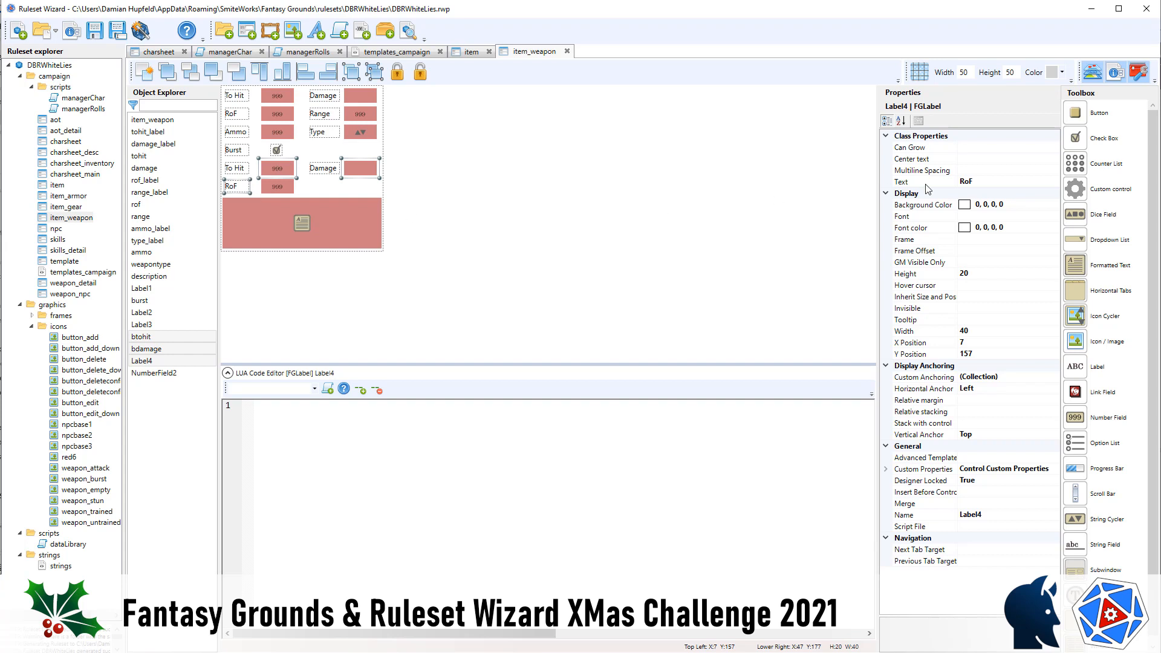
pyautogui.click(1004, 183)
pyautogui.write('Ammo Used')
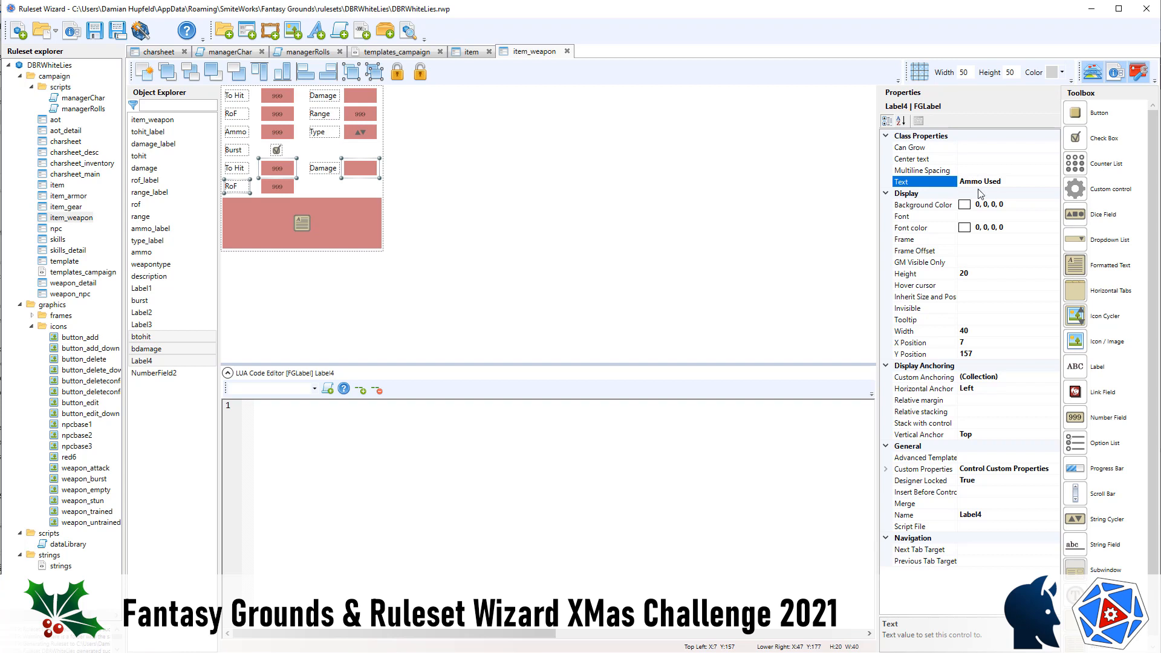
pyautogui.click(999, 333)
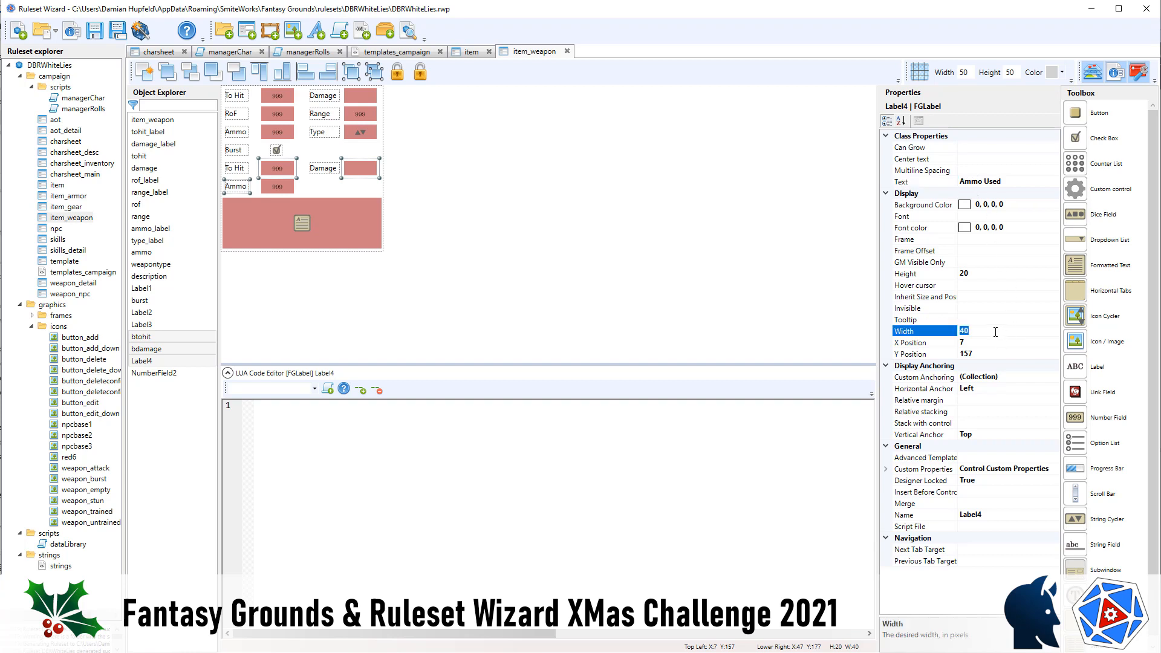
pyautogui.press('Return')
# Unlock the Ammo Used label and its number field and move both up to the Burst row, with the field at Y position 92.
pyautogui.click(280, 190)
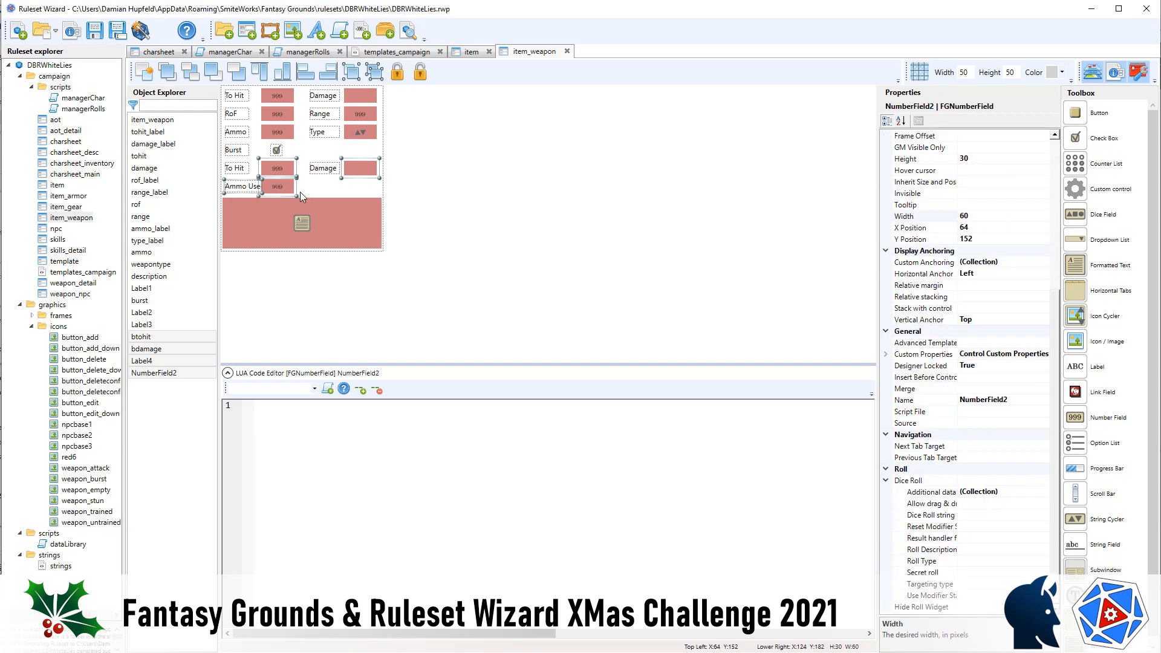
pyautogui.click(412, 72)
pyautogui.click(398, 74)
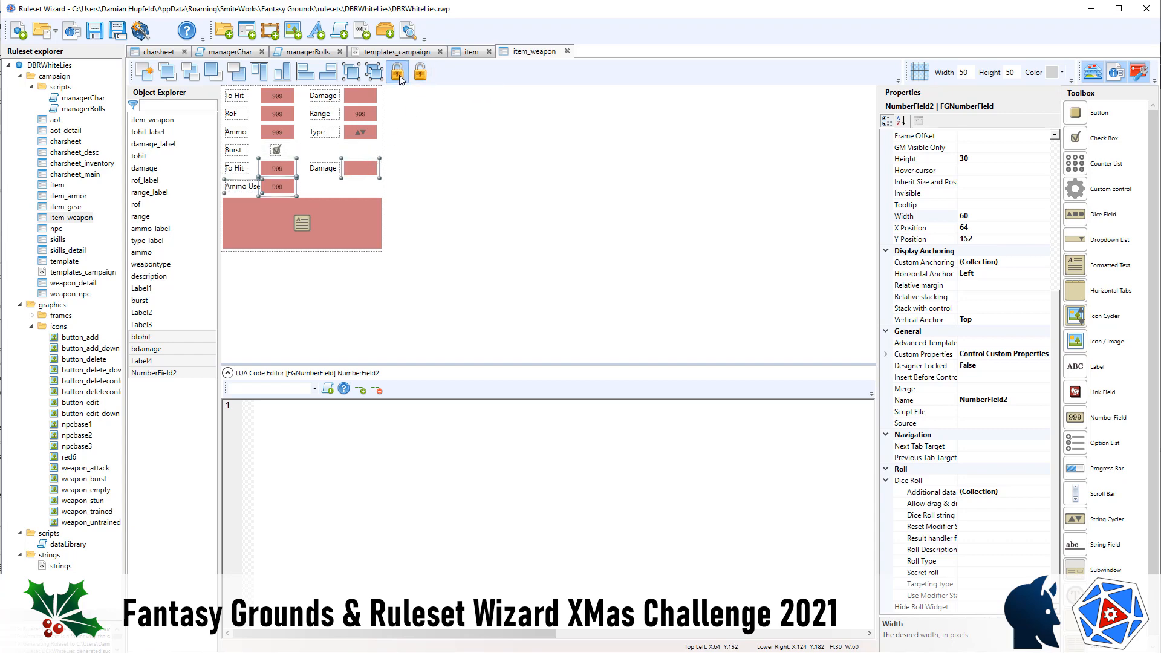
pyautogui.keyDown('ctrl'); pyautogui.click(356, 169); pyautogui.keyUp('ctrl')
pyautogui.keyDown('ctrl'); pyautogui.click(272, 168); pyautogui.keyUp('ctrl')
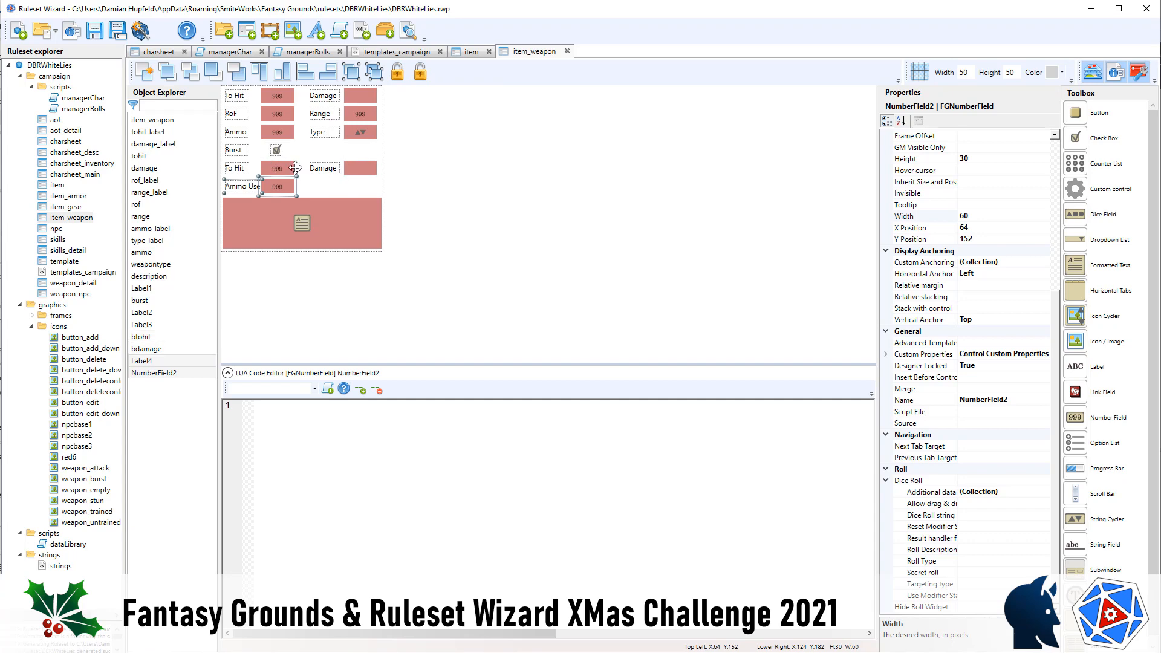
pyautogui.click(412, 77)
pyautogui.press('Up')
pyautogui.press('Up')
pyautogui.press('Up')
pyautogui.press('Up')
pyautogui.press('Up')
pyautogui.press('Up')
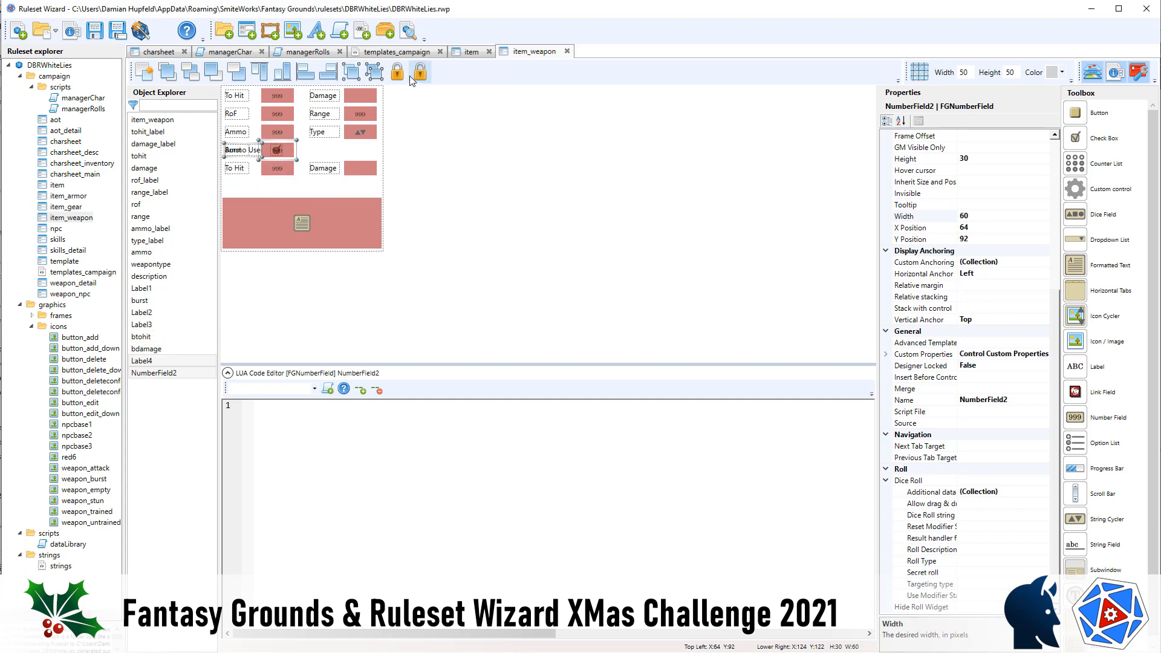
# Shift the Ammo Used label and number field across beneath the Type row, placing the field at X position 200.
pyautogui.press('Right')
pyautogui.press('Right')
pyautogui.press('Right')
pyautogui.press('Right')
pyautogui.press('Right')
pyautogui.press('Right')
pyautogui.press('Right')
pyautogui.press('Right')
pyautogui.press('Right')
pyautogui.press('Right')
pyautogui.press('Right')
pyautogui.press('Right')
pyautogui.press('Right')
pyautogui.press('Right')
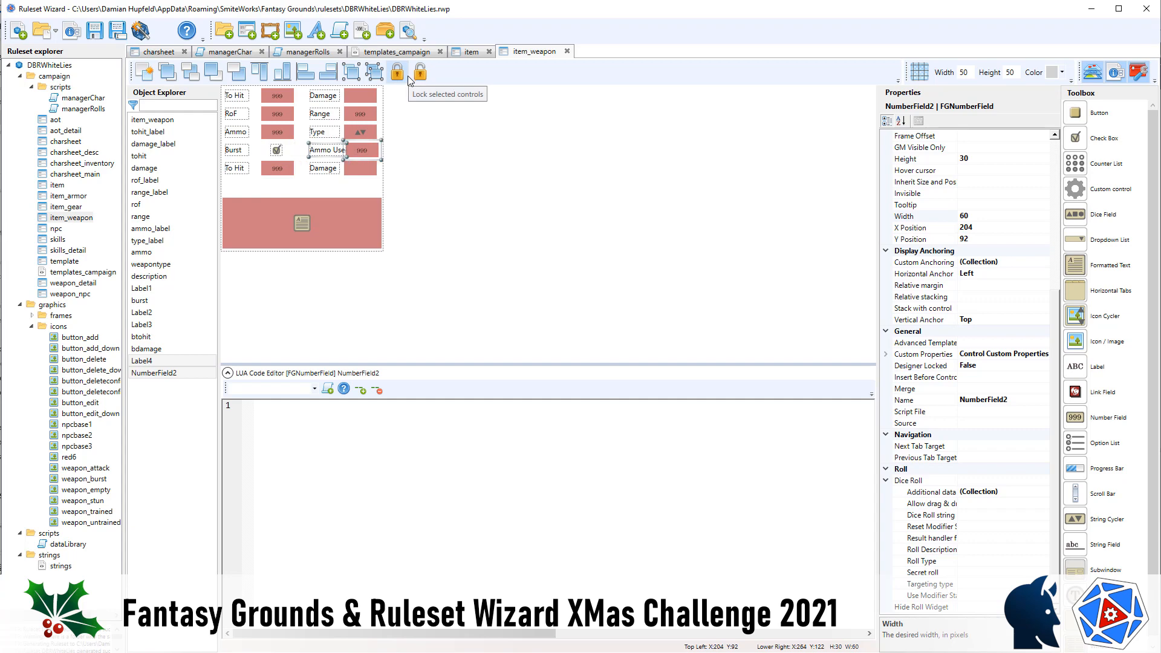
pyautogui.press('Left')
pyautogui.press('Left')
pyautogui.press('Left')
pyautogui.press('Left')
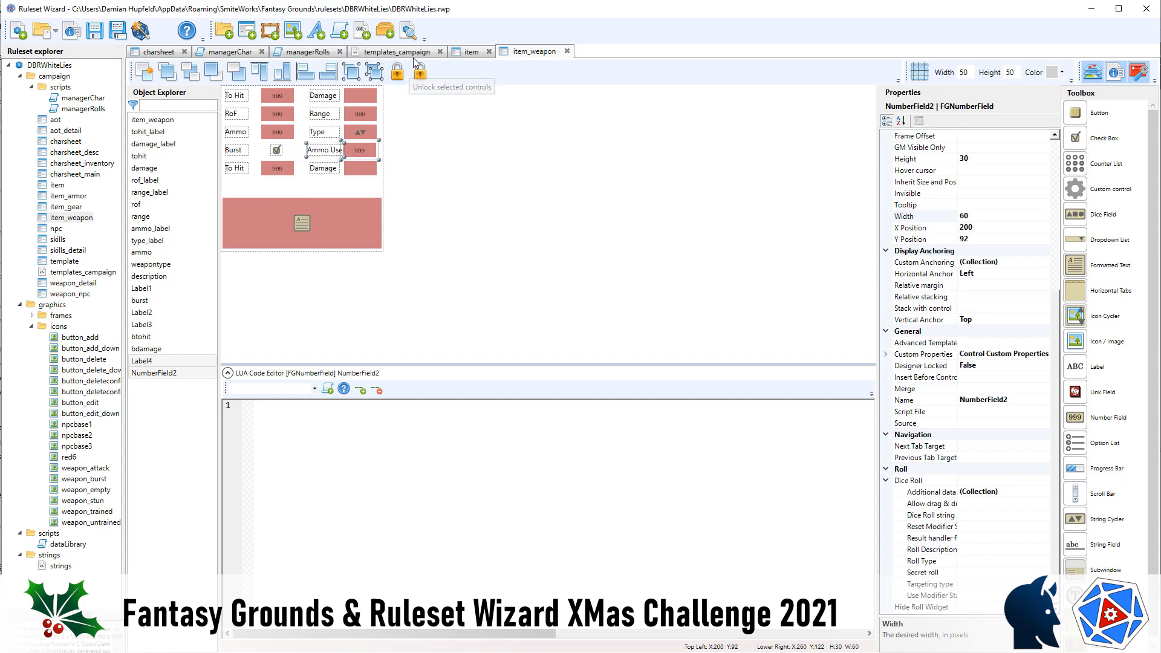
# Nudge only the Ammo Used number field to X position 201.
pyautogui.click(413, 123)
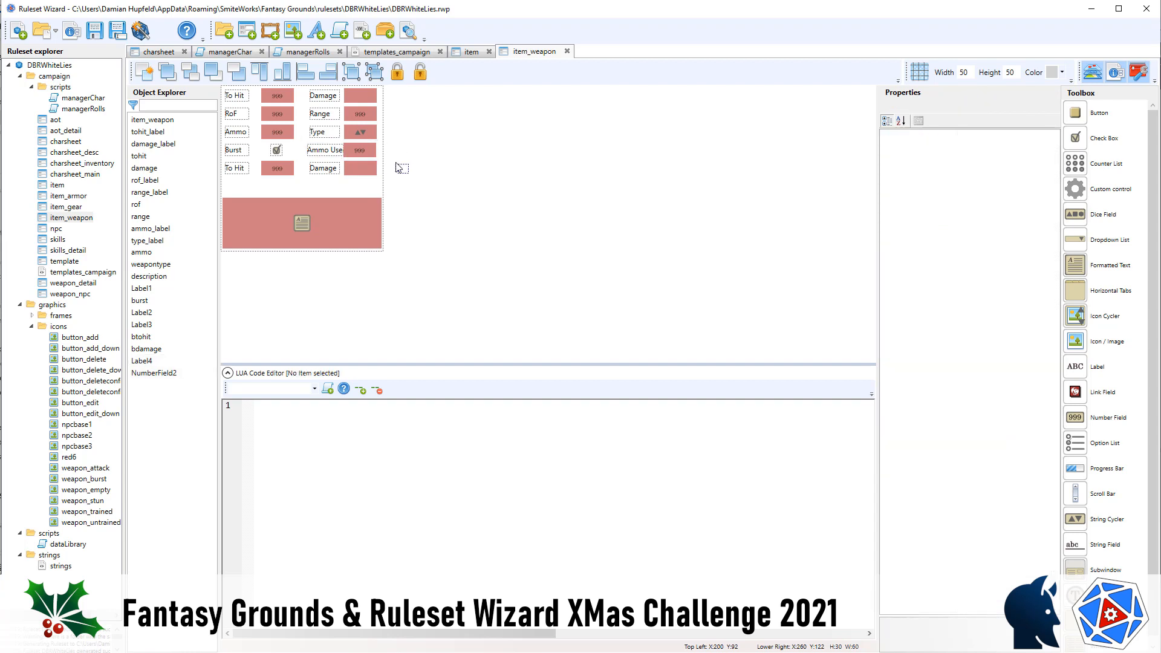
pyautogui.moveTo(405, 158); pyautogui.dragTo(333, 137)
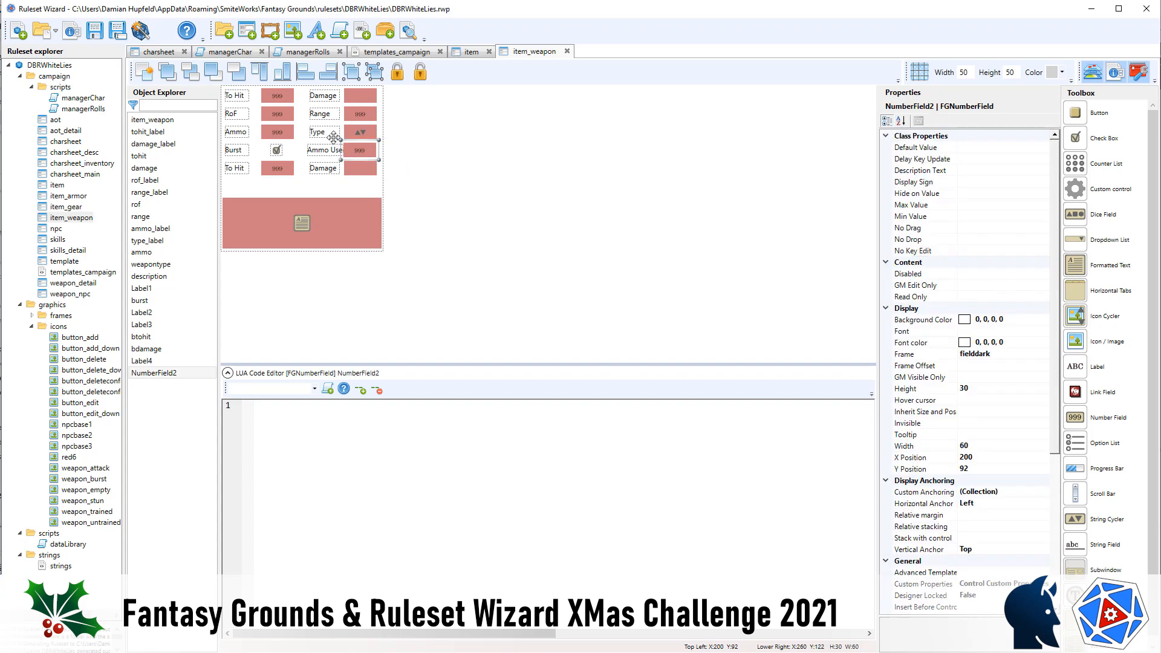
pyautogui.press('Right')
pyautogui.click(437, 175)
# Move only the Ammo Used label to X position 135 and Y position 97.
pyautogui.click(324, 151)
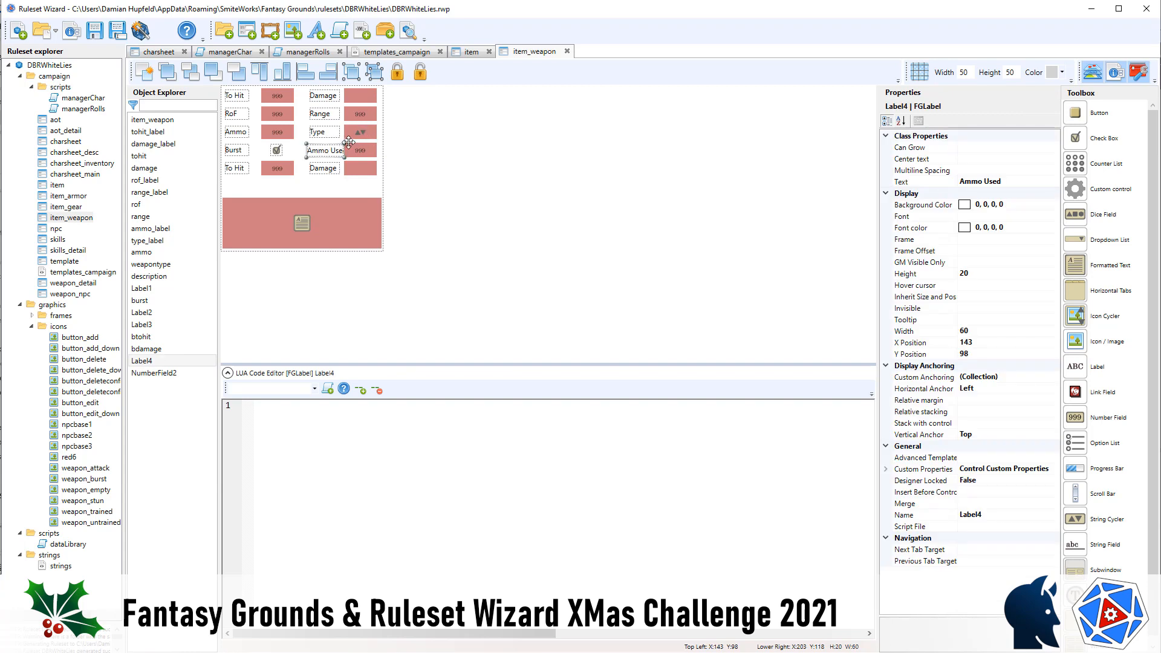
pyautogui.press('Up')
pyautogui.press('Left')
pyautogui.press('Left')
pyautogui.press('Left')
pyautogui.press('Left')
pyautogui.press('Left')
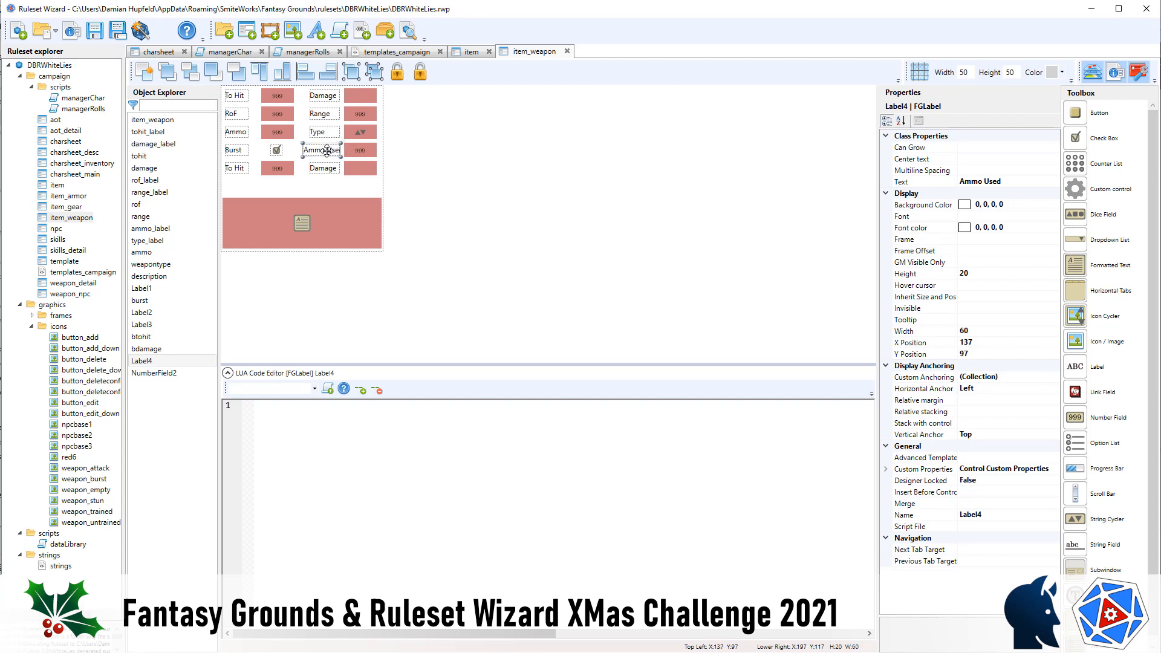
pyautogui.press('Left')
pyautogui.press('Left')
# Set the Ammo Used label's width to 70 and lock the label in place.
pyautogui.doubleClick(964, 330)
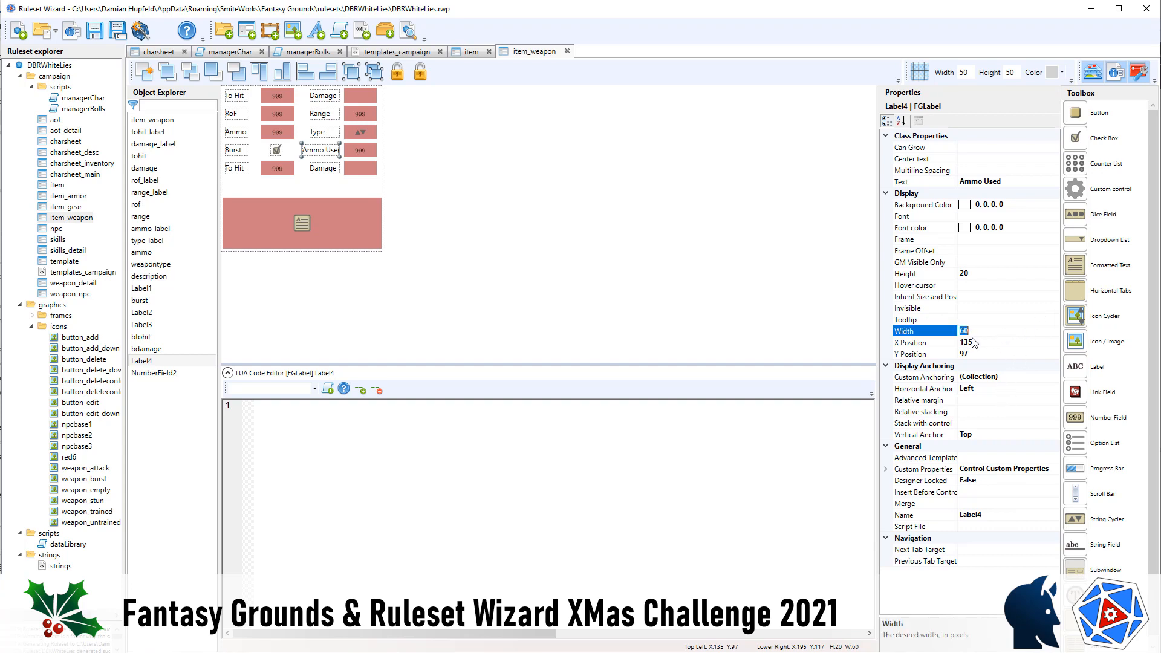
pyautogui.write('70')
pyautogui.press('Return')
pyautogui.click(397, 73)
pyautogui.click(440, 166)
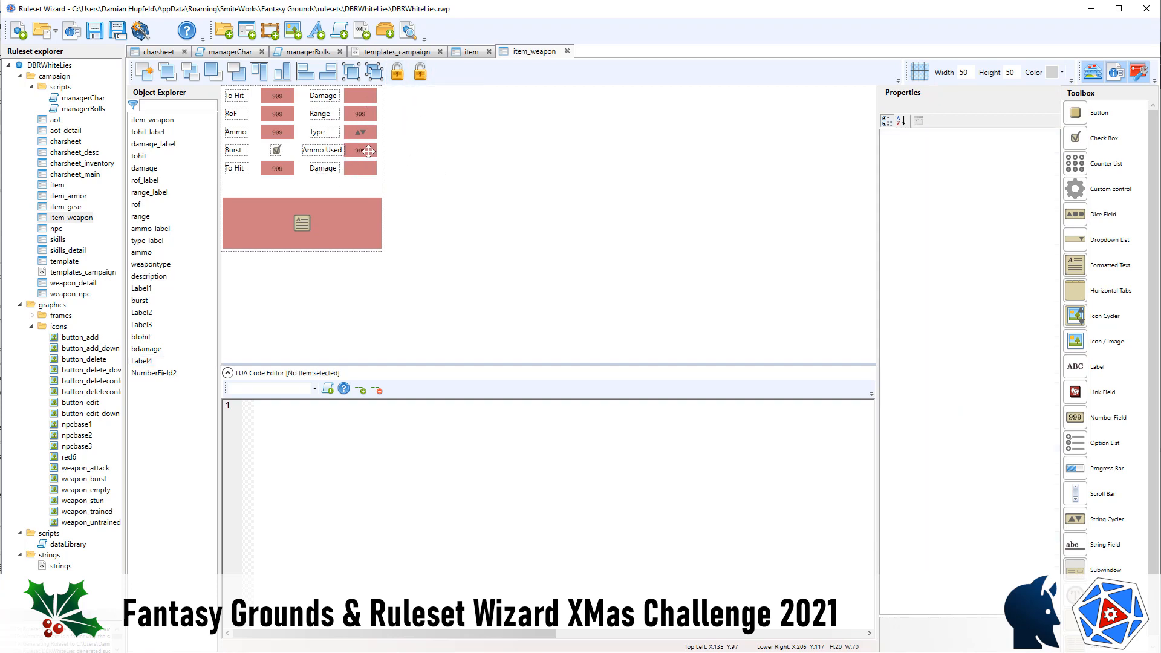
# Name the Ammo Used number field bammo.
pyautogui.click(368, 151)
pyautogui.scroll(-5, 1016, 487)
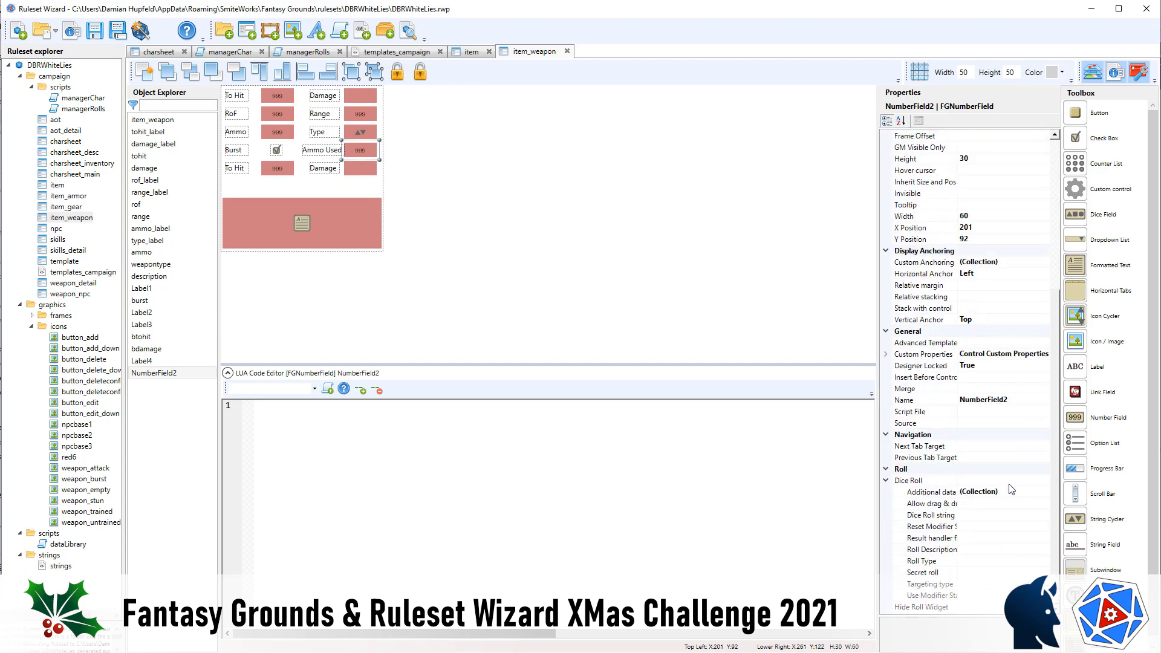
pyautogui.click(1018, 400)
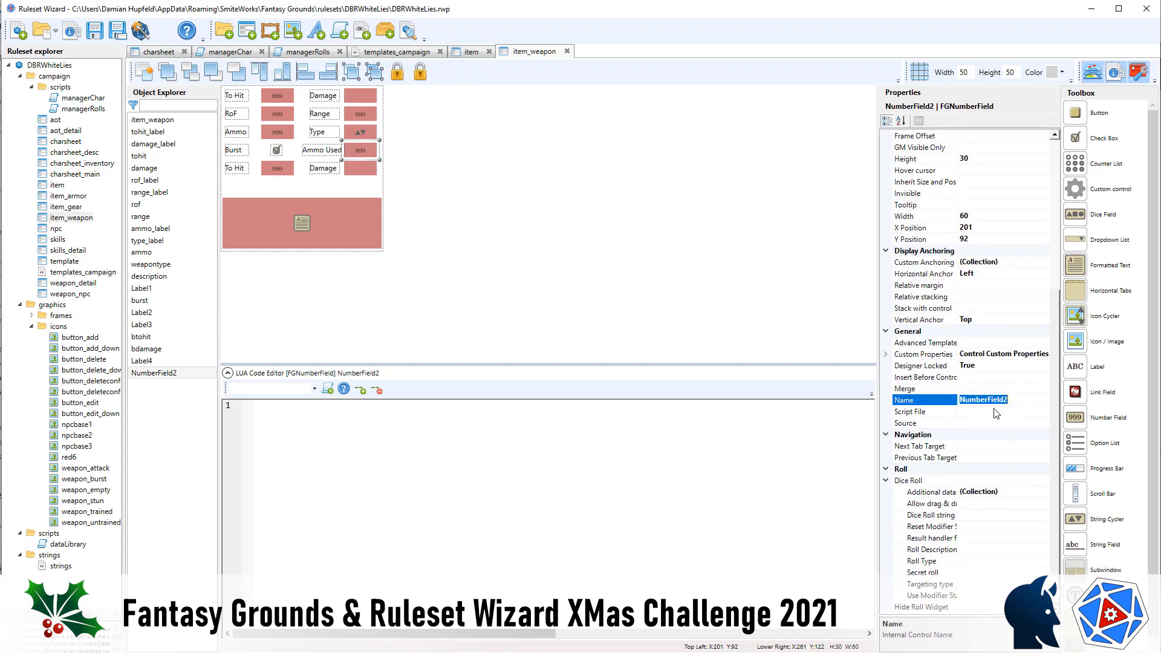
pyautogui.write('bammo')
pyautogui.press('Return')
# Extend the description field's upper edge to Y position 157, giving it a height of 116.
pyautogui.click(364, 216)
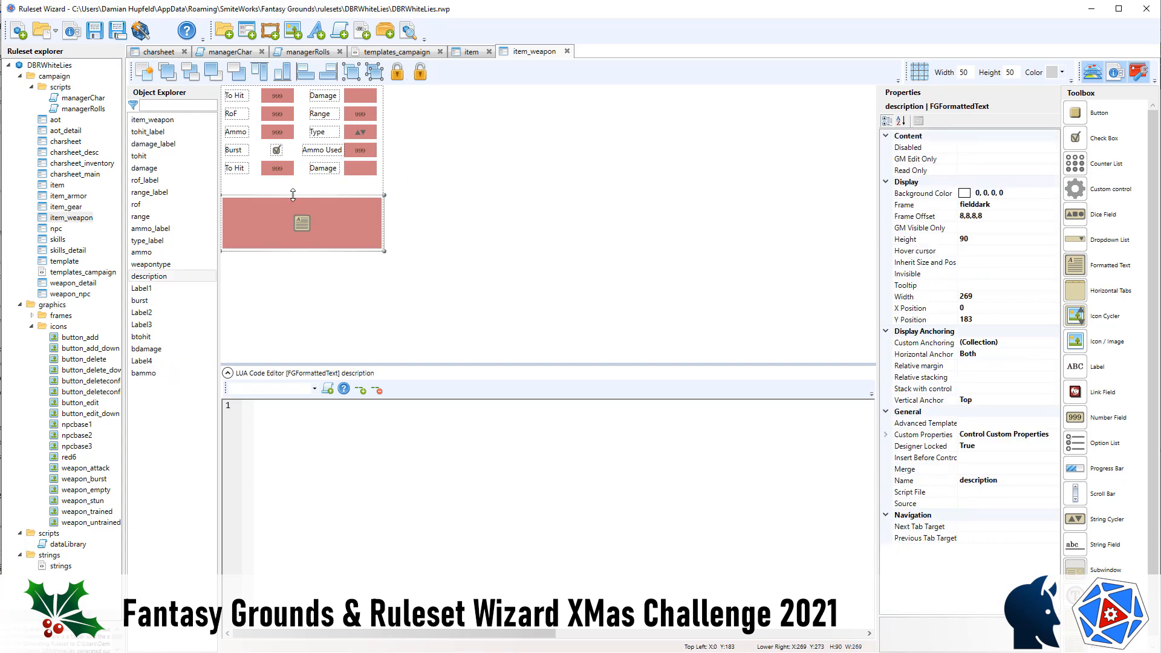
pyautogui.moveTo(293, 195); pyautogui.dragTo(294, 180)
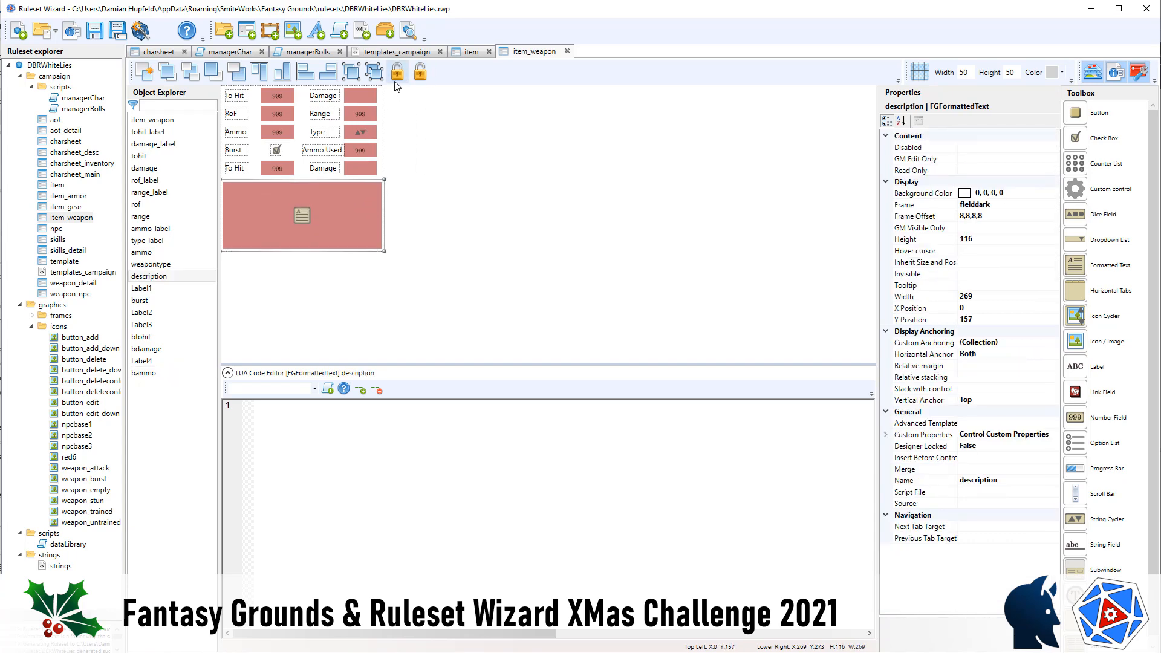
pyautogui.click(464, 194)
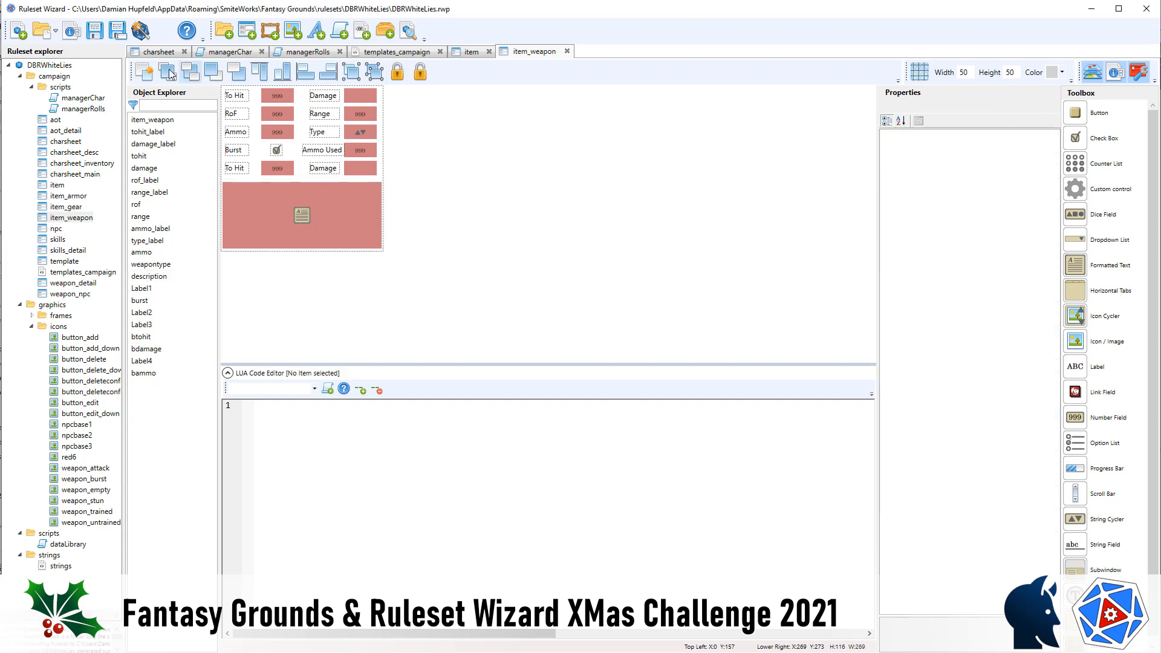
# Generate the ruleset with the updated item_weapon window.
pyautogui.click(139, 31)
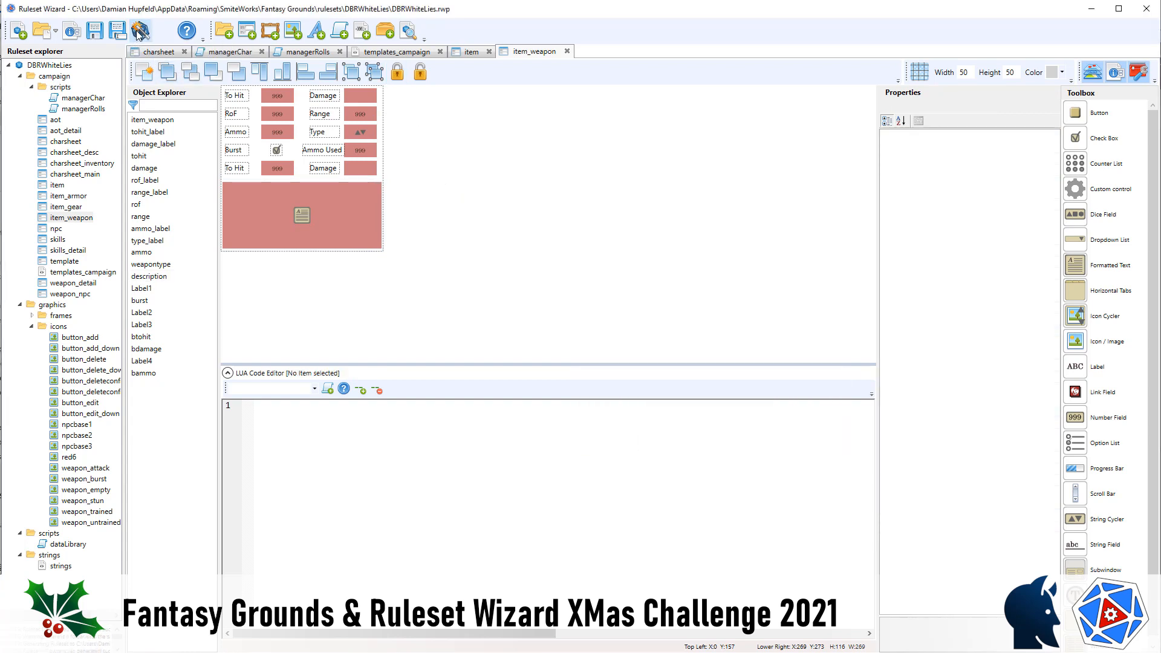